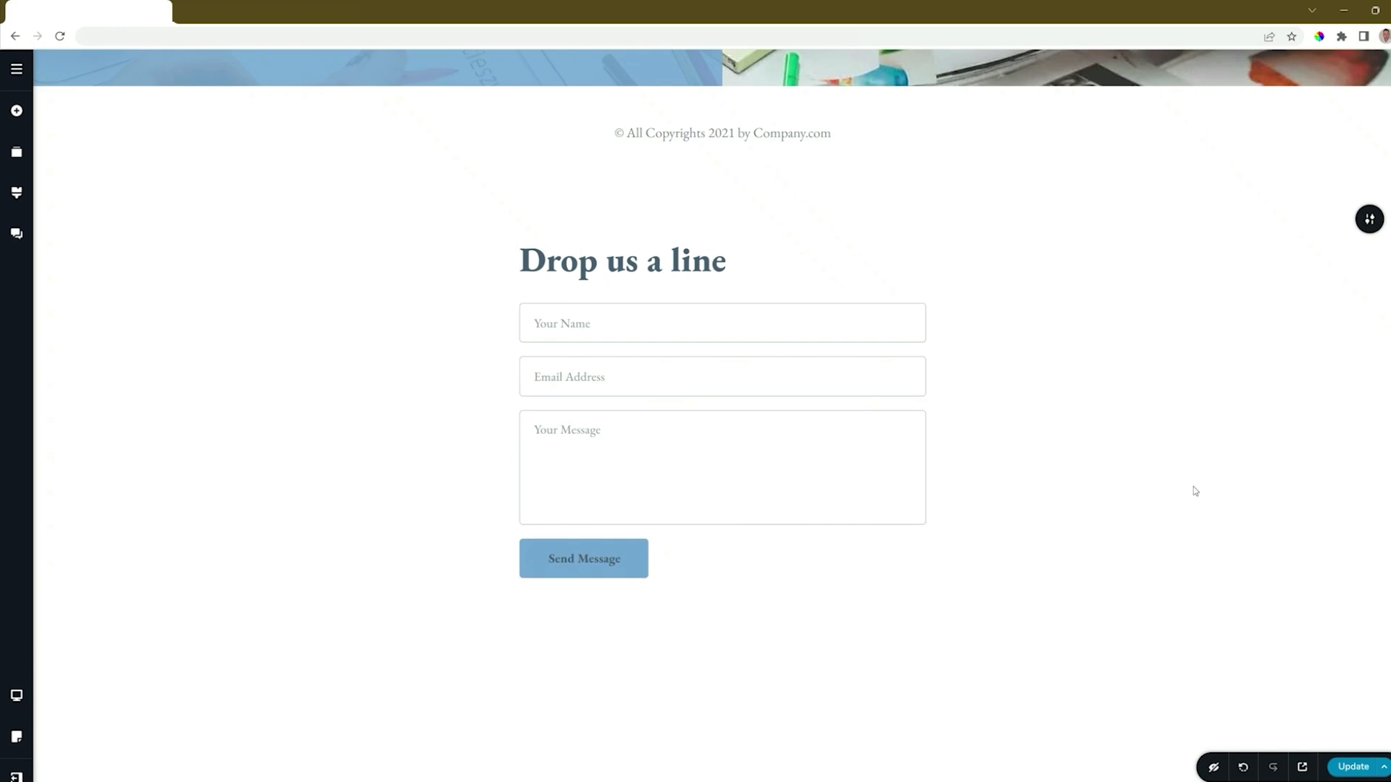
- Add a Form element below the existing form under "Drop us a line" and delete the old form
scroll(1196, 492, "down", 1)
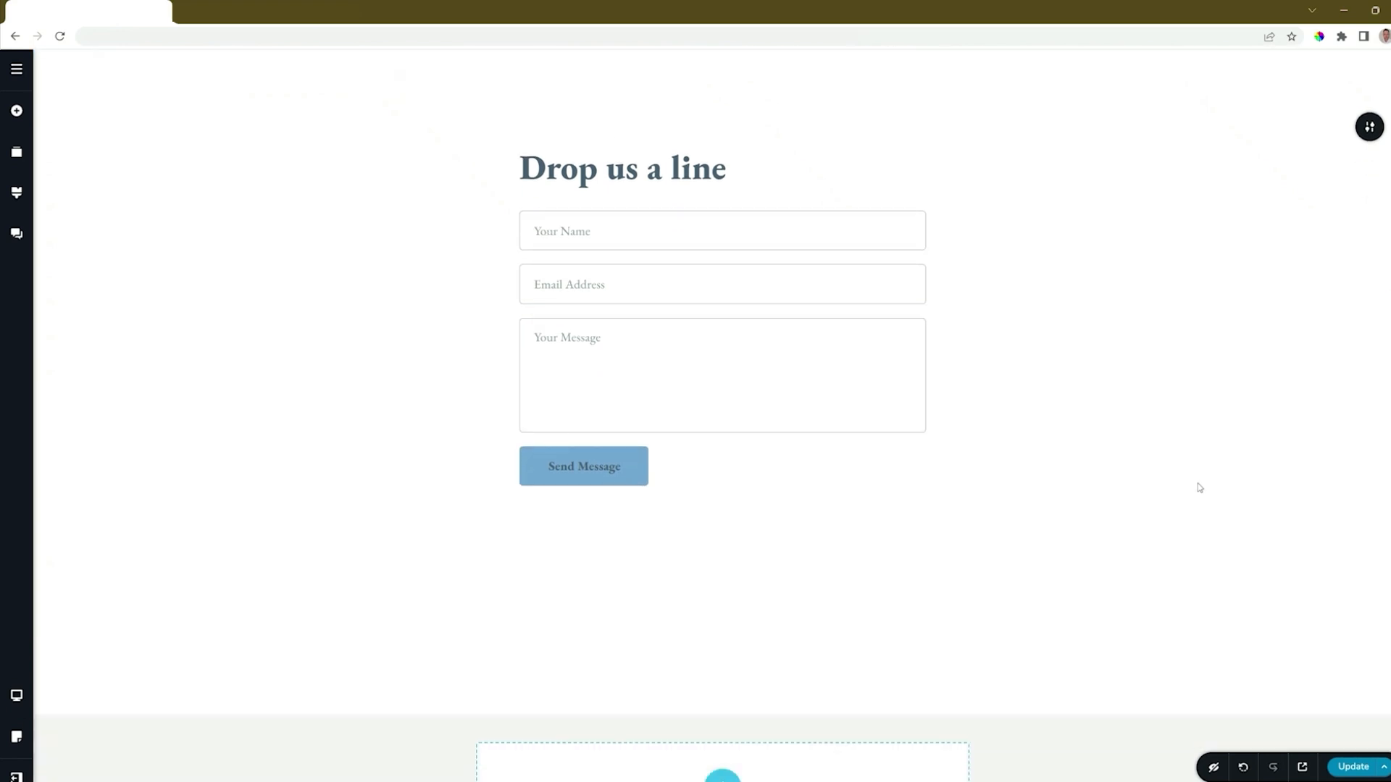
left_click(16, 113)
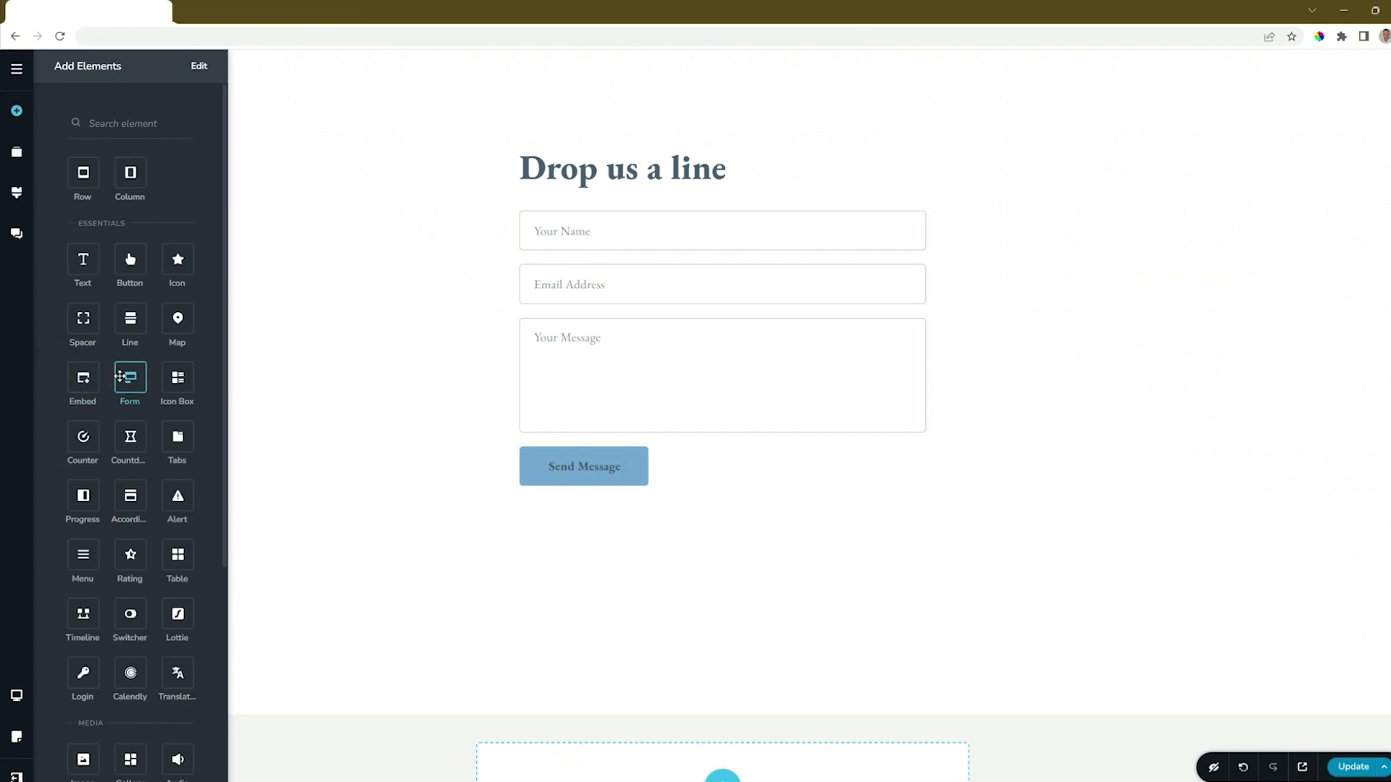
mouse_move(131, 377)
left_mouse_down()
mouse_move(473, 484)
mouse_move(576, 496)
left_mouse_up()
scroll(881, 547, "down", 3)
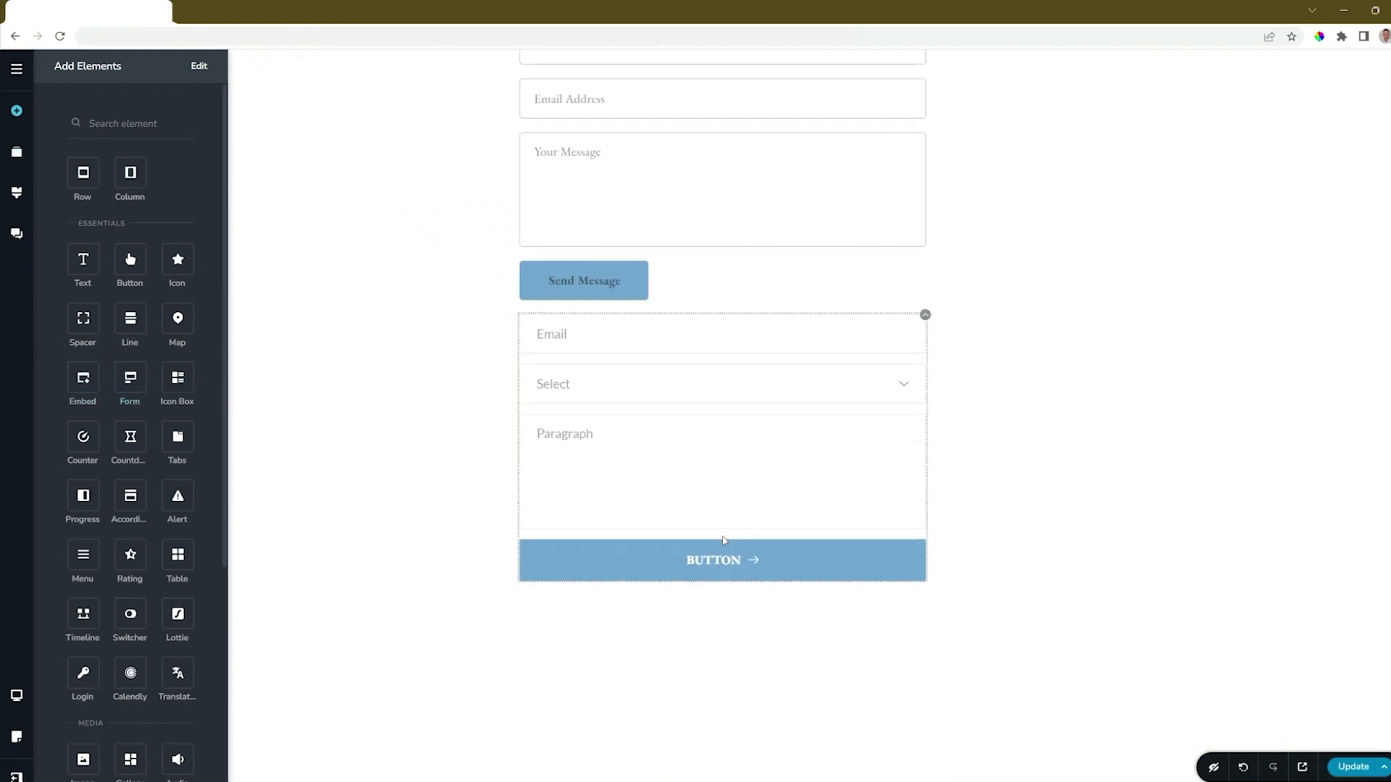
scroll(869, 564, "up", 3)
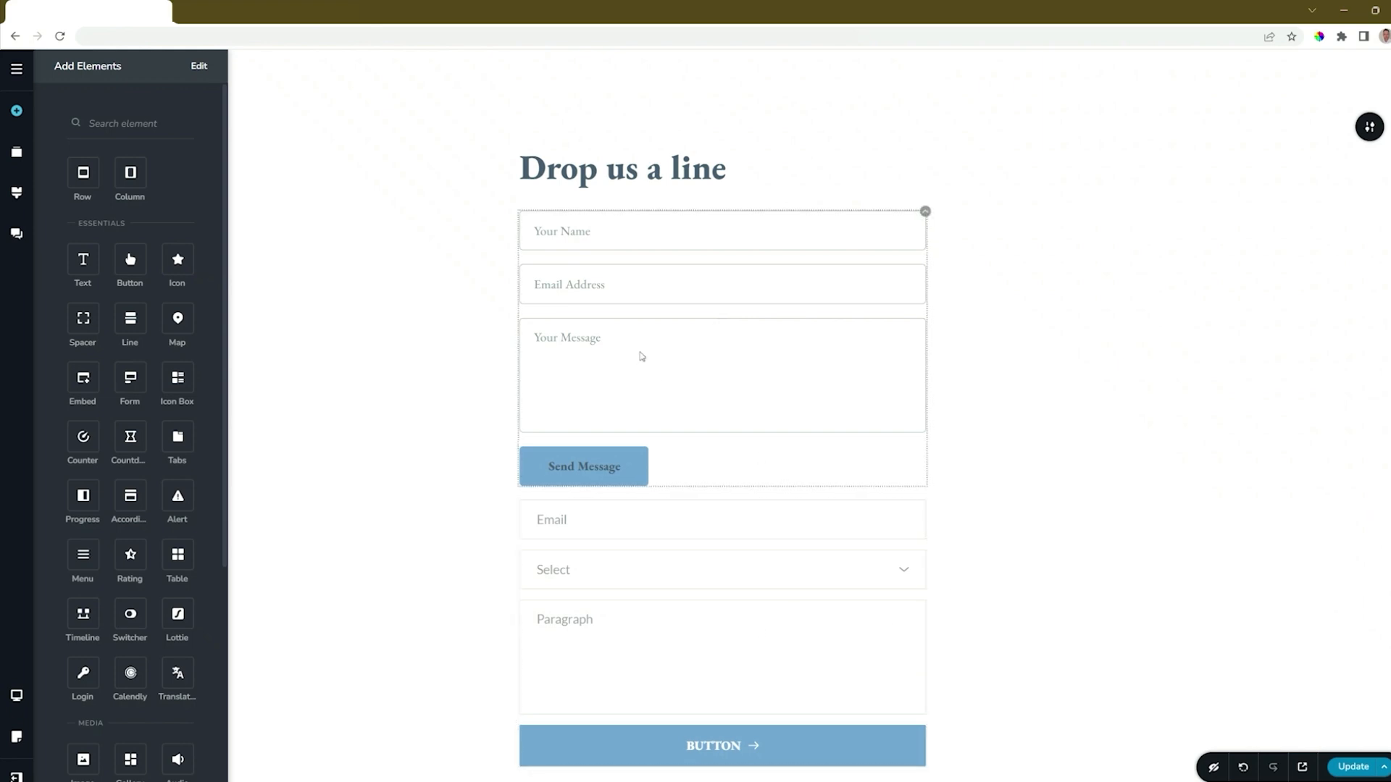
left_click(925, 211)
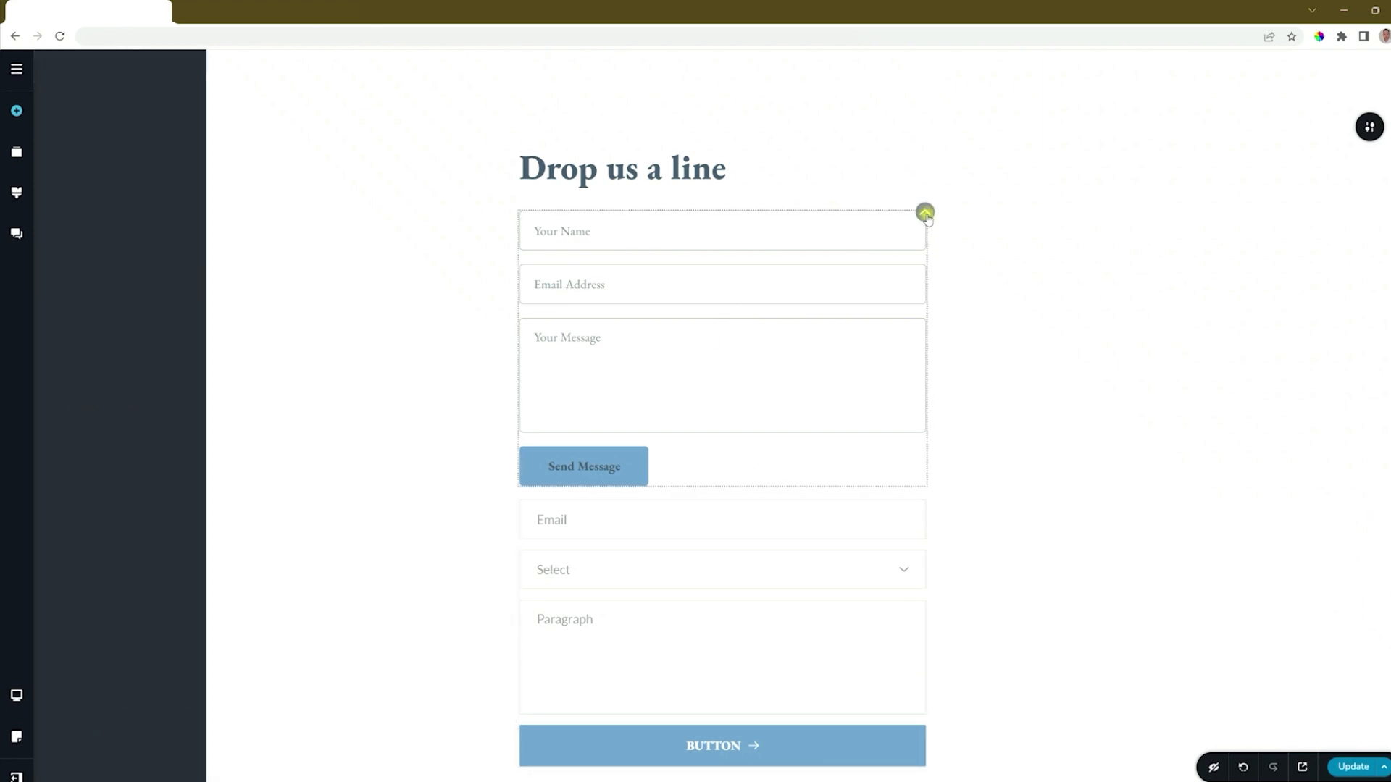
left_click(959, 246)
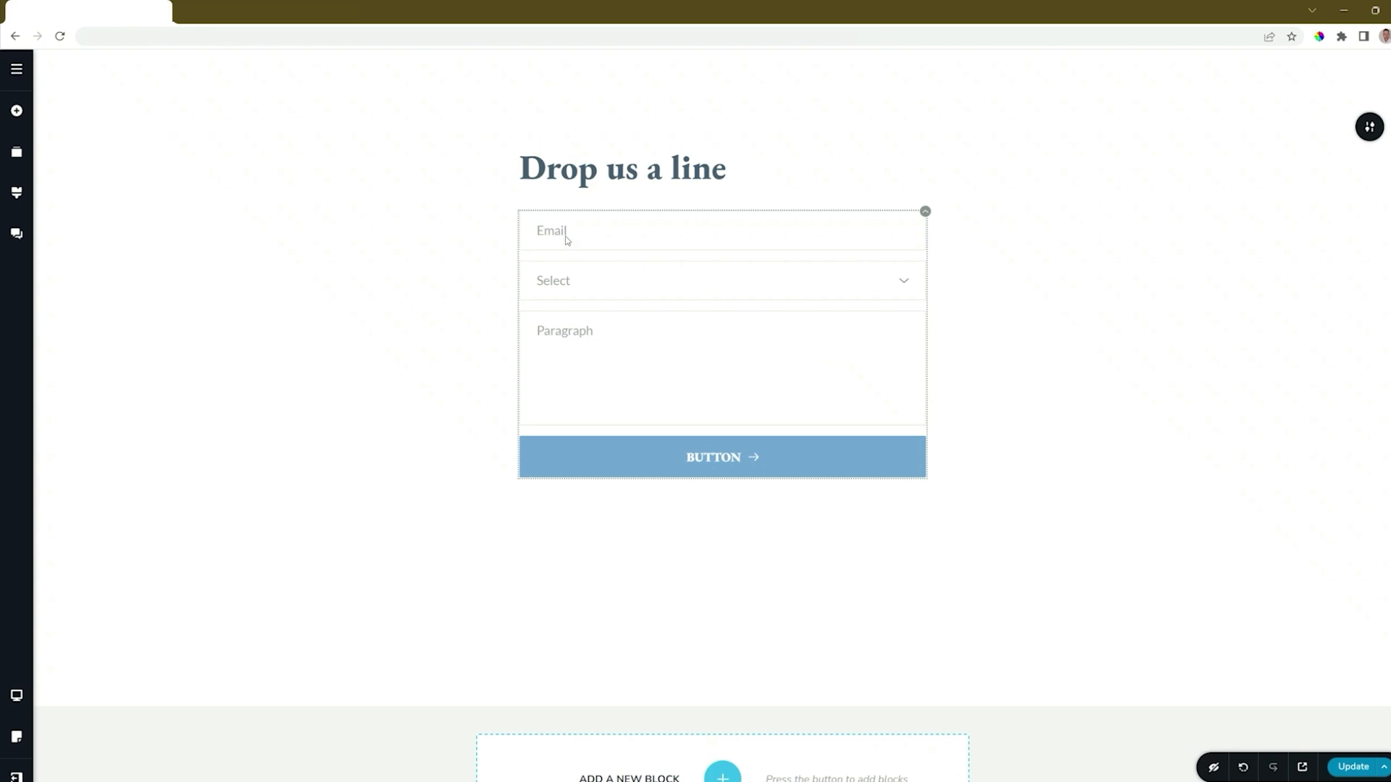
- Review the Select field's options and the Email field's type choices, and set the field spacing to 16 px
left_click(904, 287)
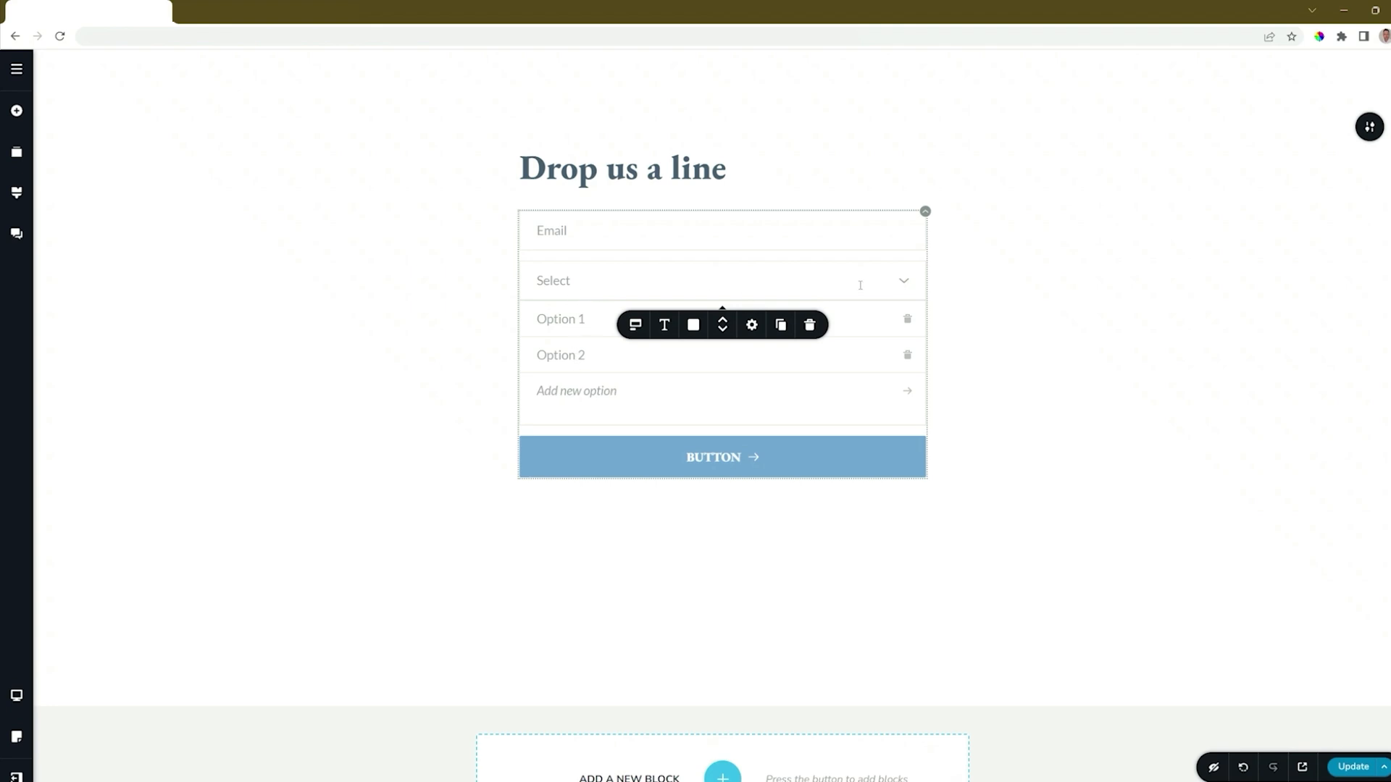
left_click(905, 286)
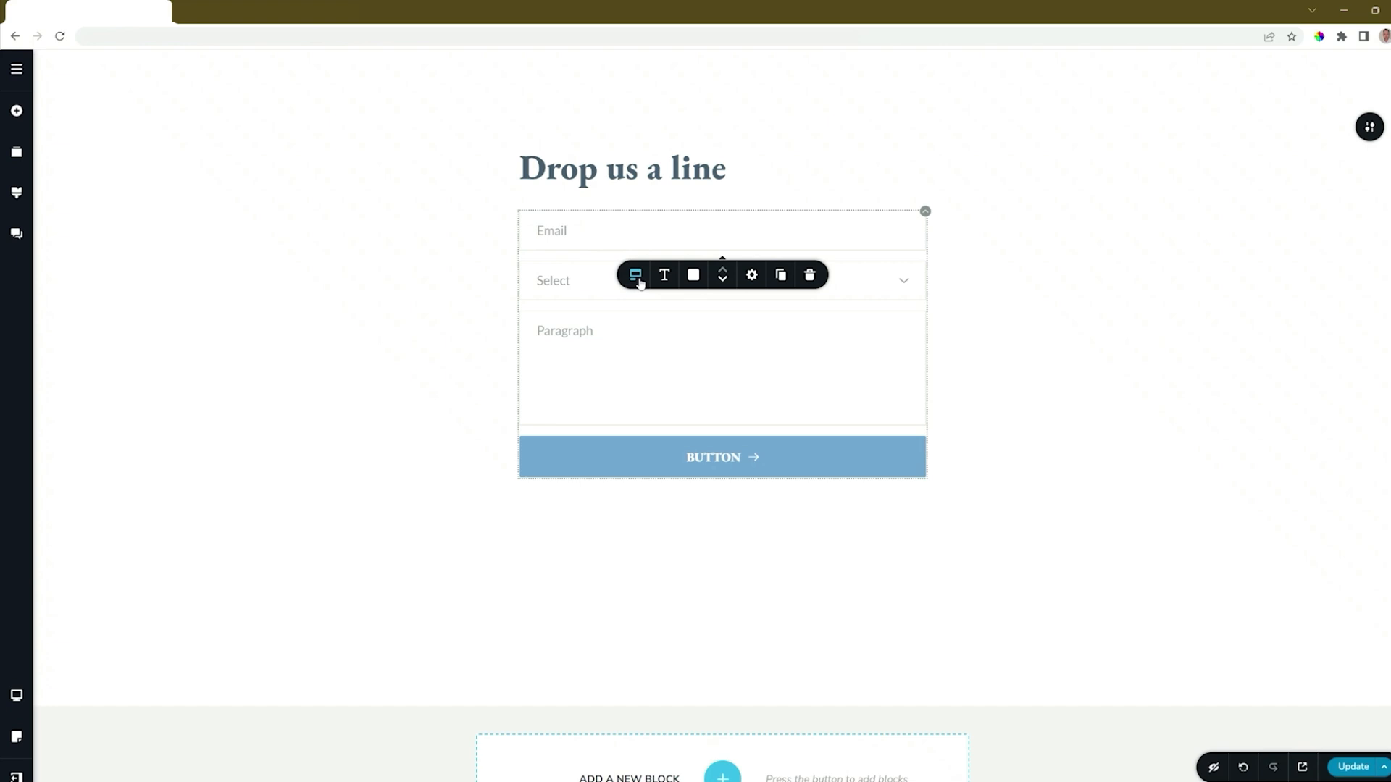
left_click(637, 279)
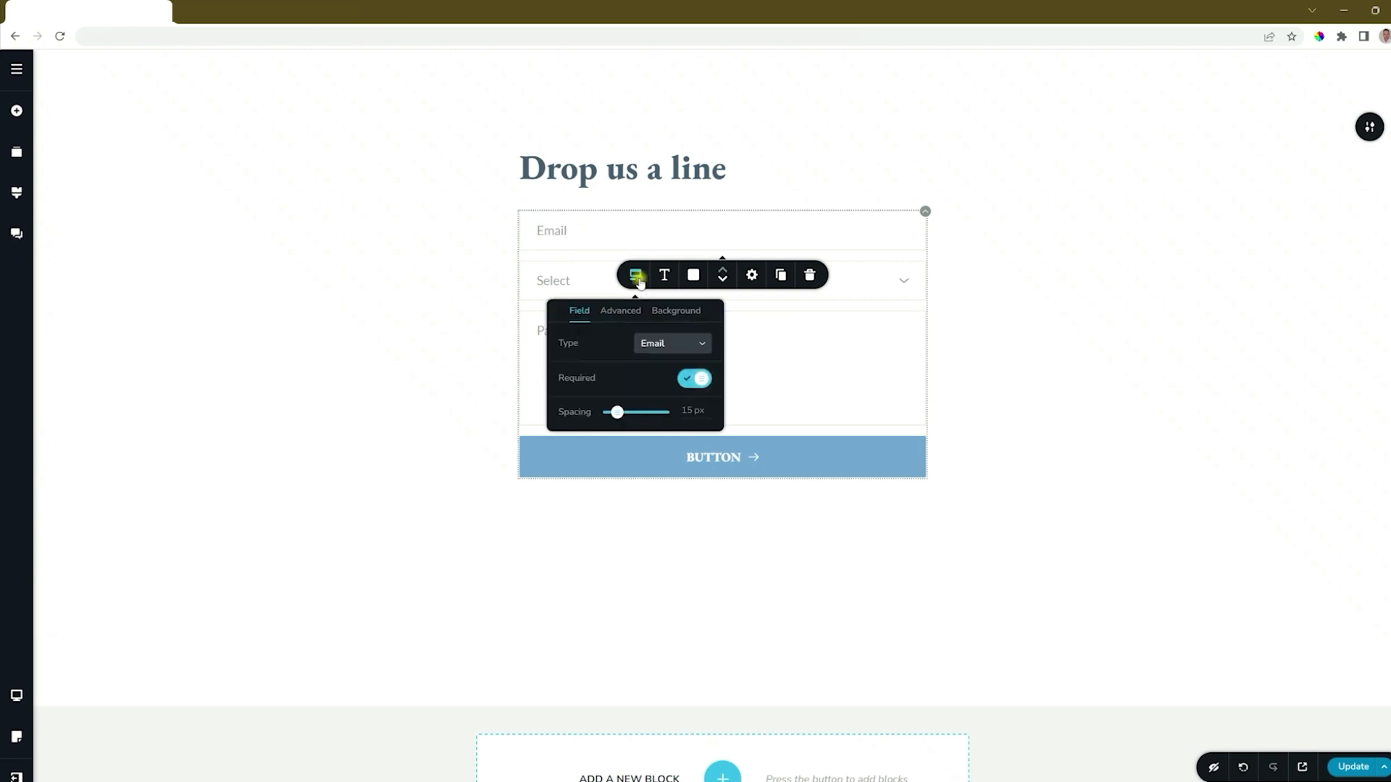
left_click(664, 346)
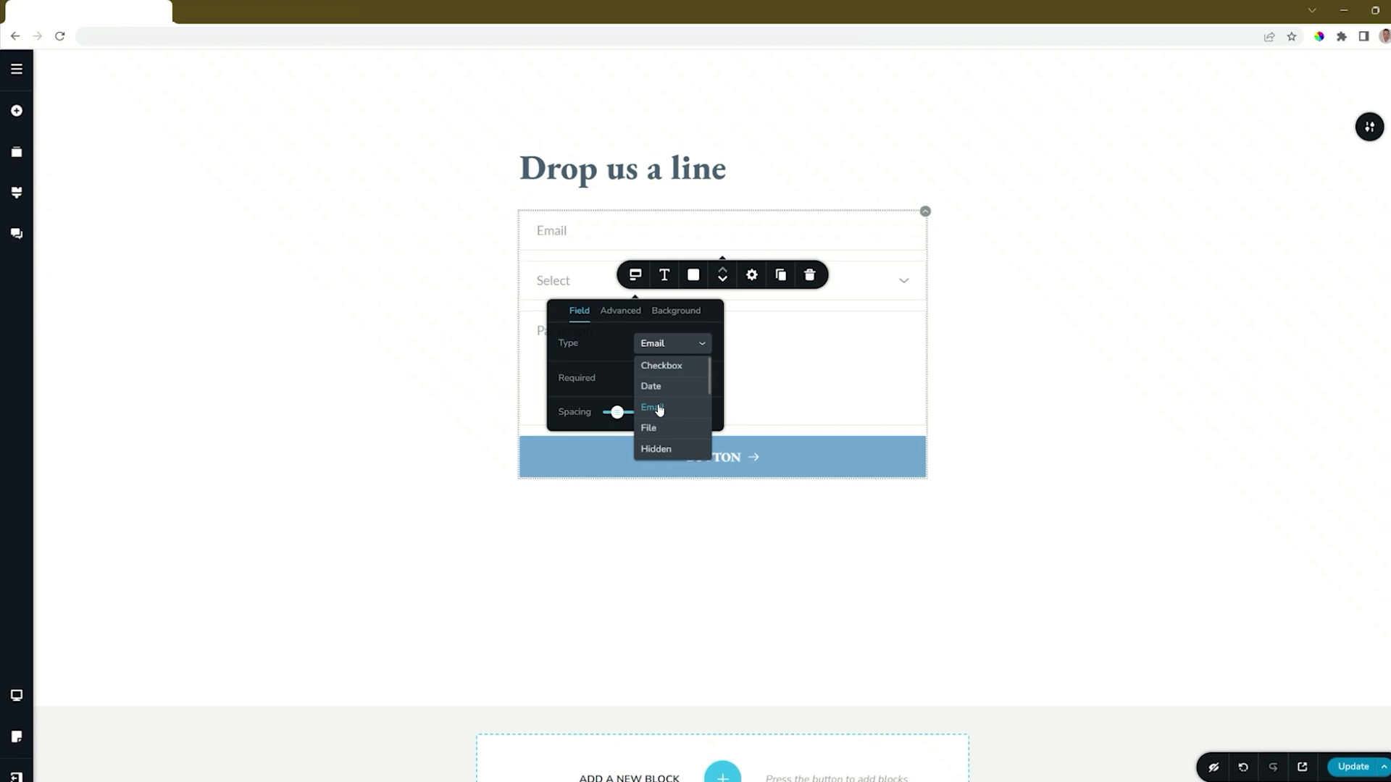
left_click(577, 380)
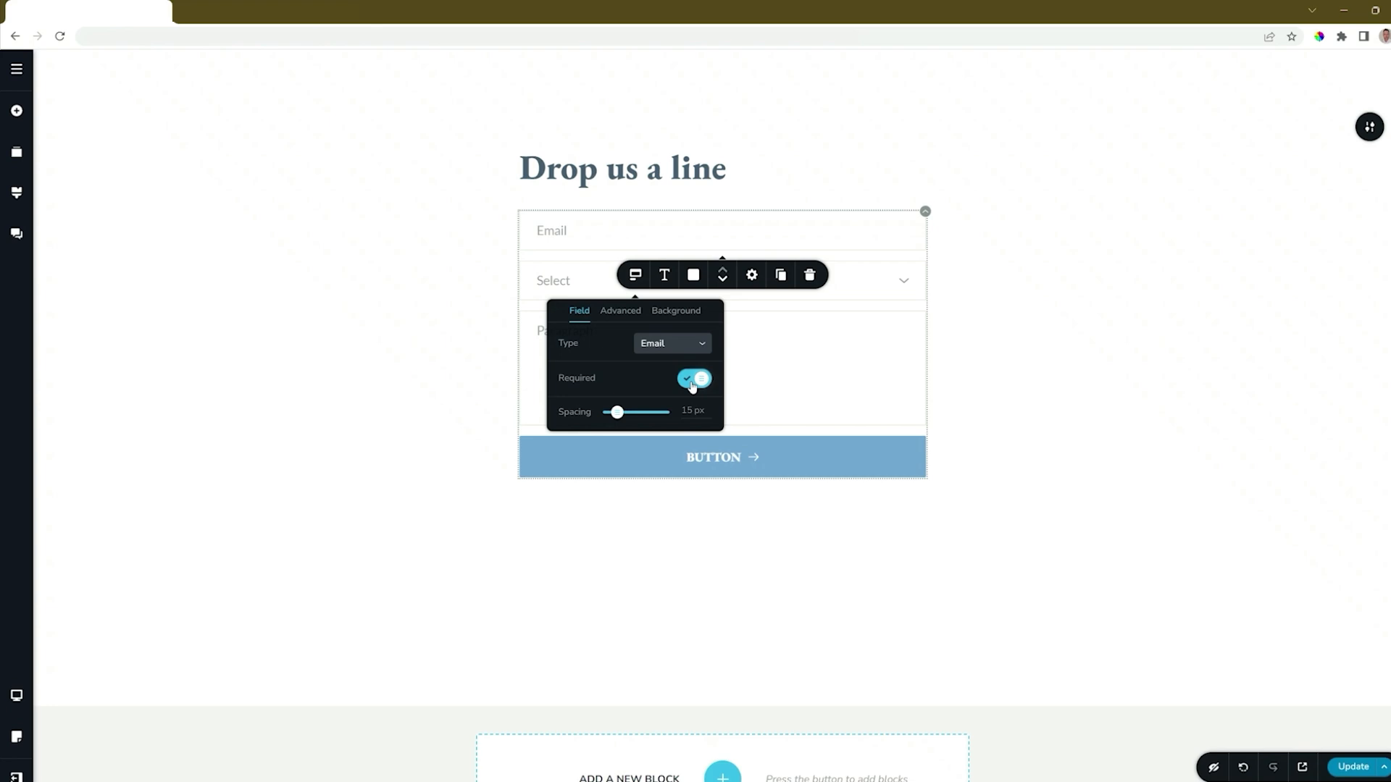
mouse_move(618, 416)
left_mouse_down()
mouse_move(631, 414)
mouse_move(618, 414)
left_mouse_up()
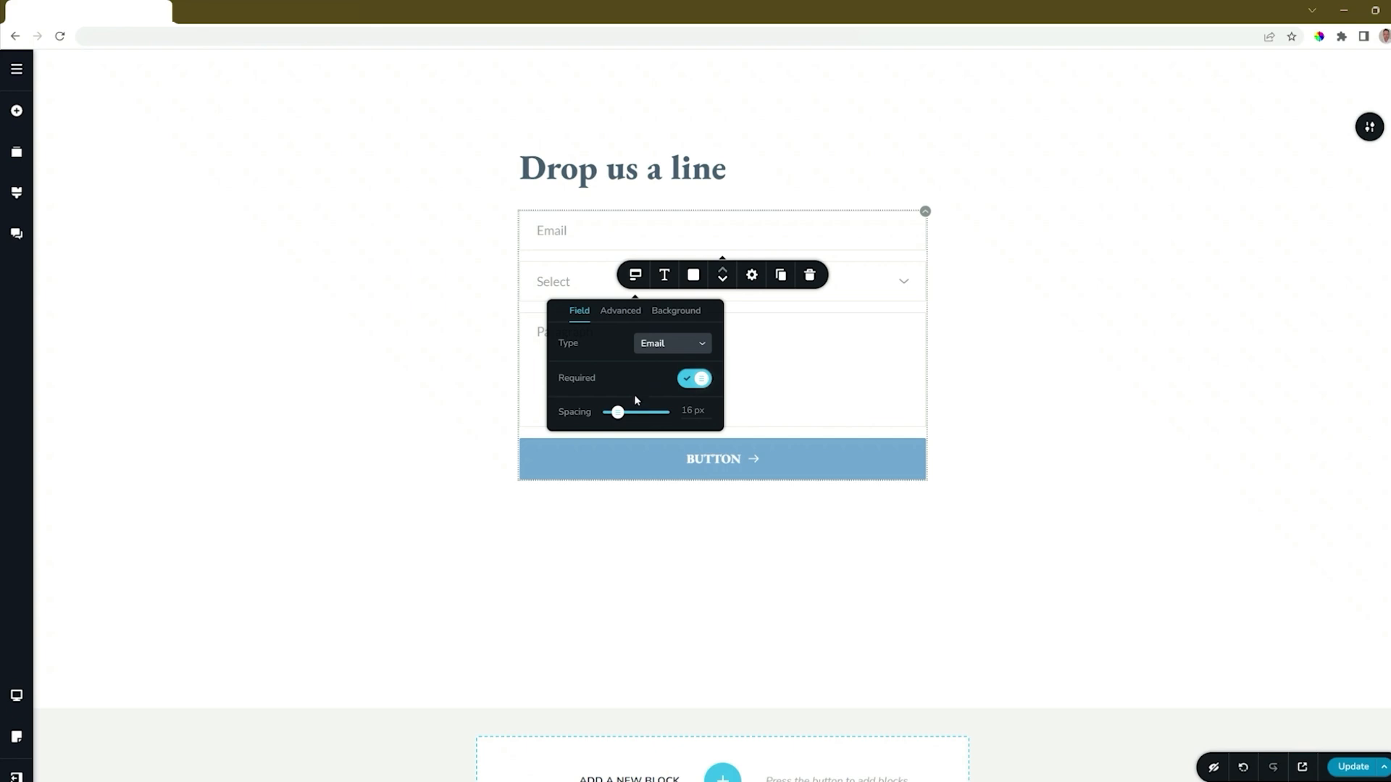
- Try showing the form's field labels and hiding its placeholders, restoring both settings
left_click(621, 312)
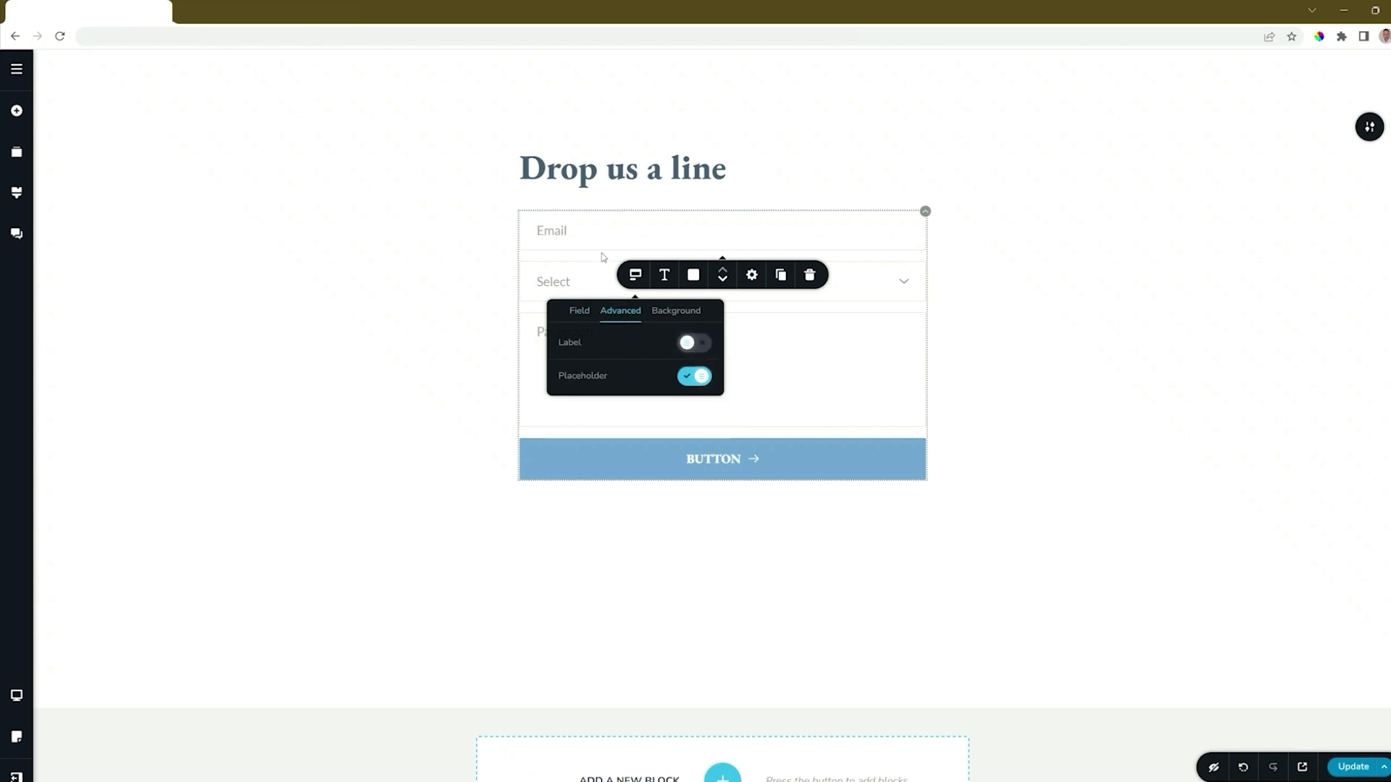
left_click(703, 348)
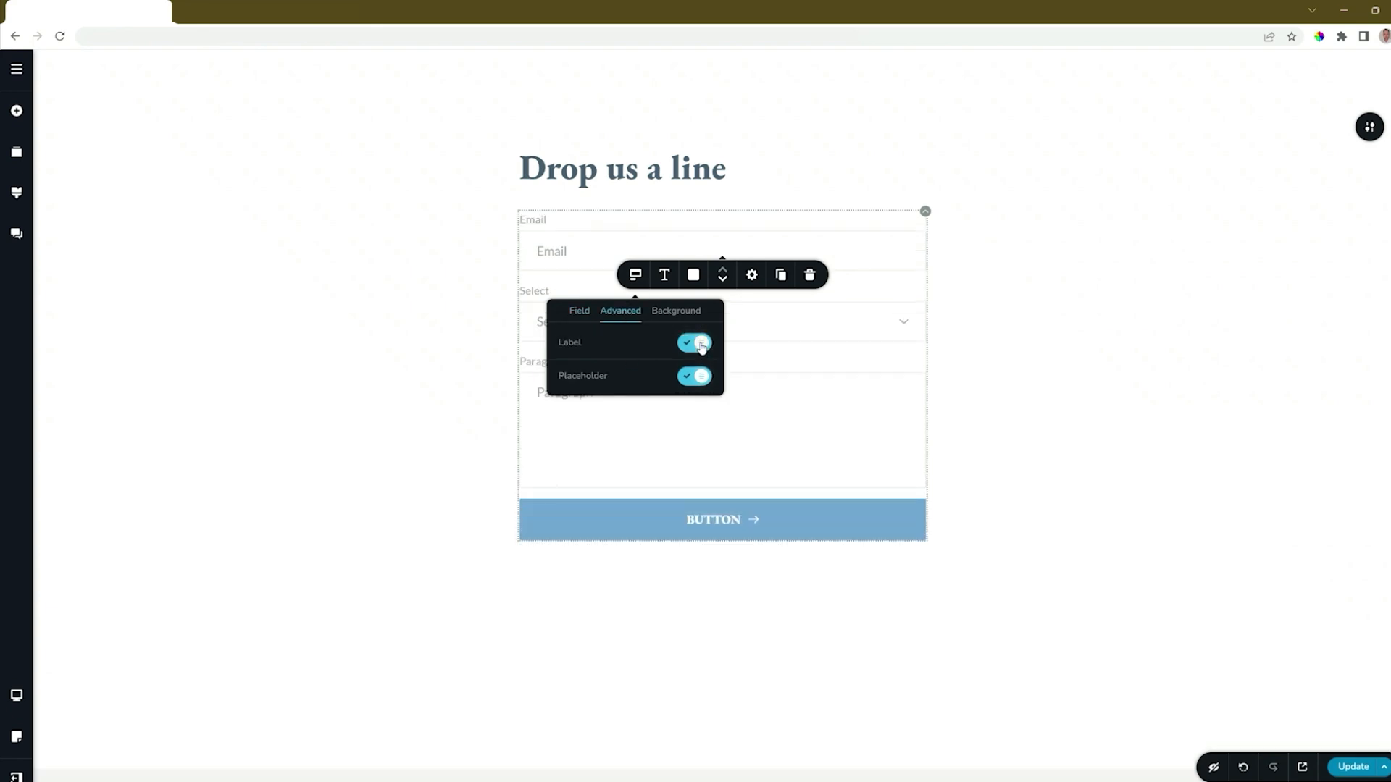
left_click(701, 346)
left_click(694, 378)
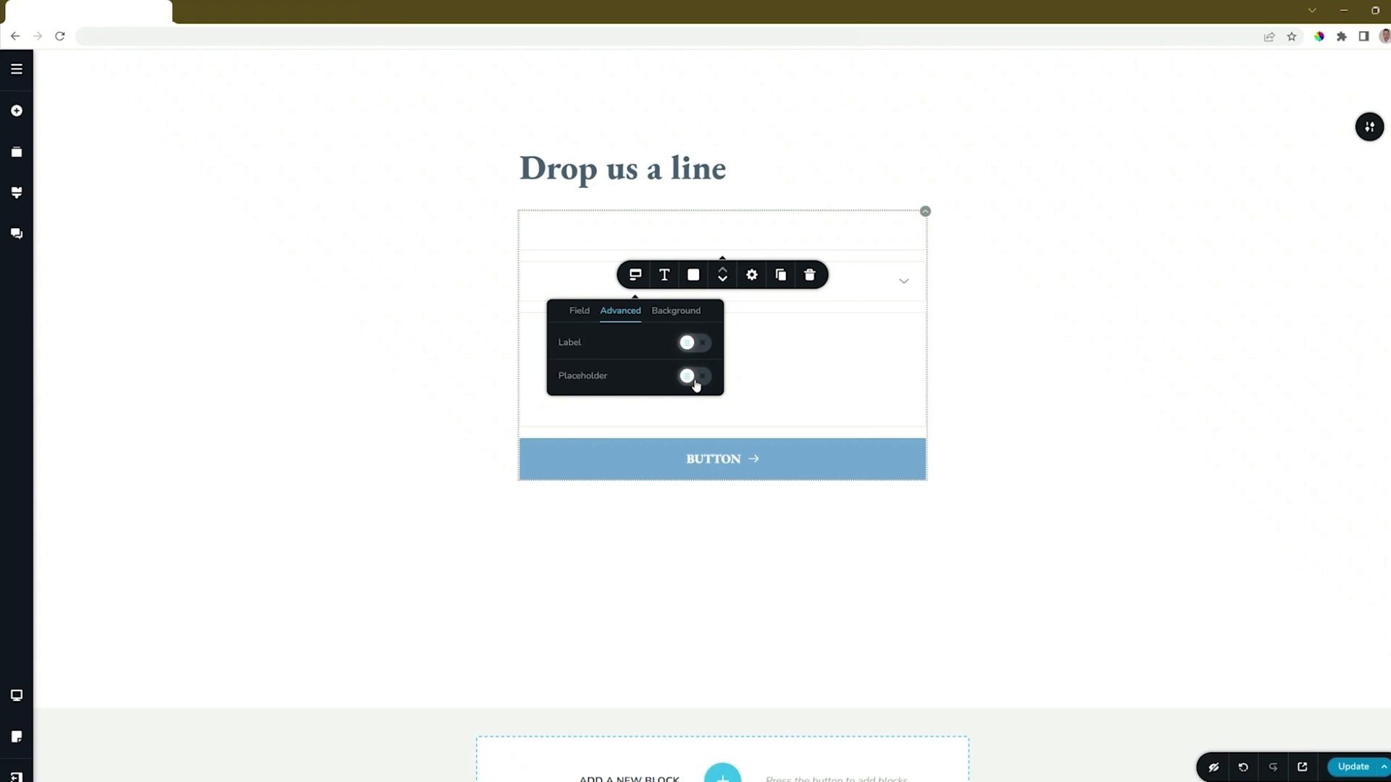
left_click(694, 378)
- Try the small and large sizes for the form fields and return to medium
left_click(682, 313)
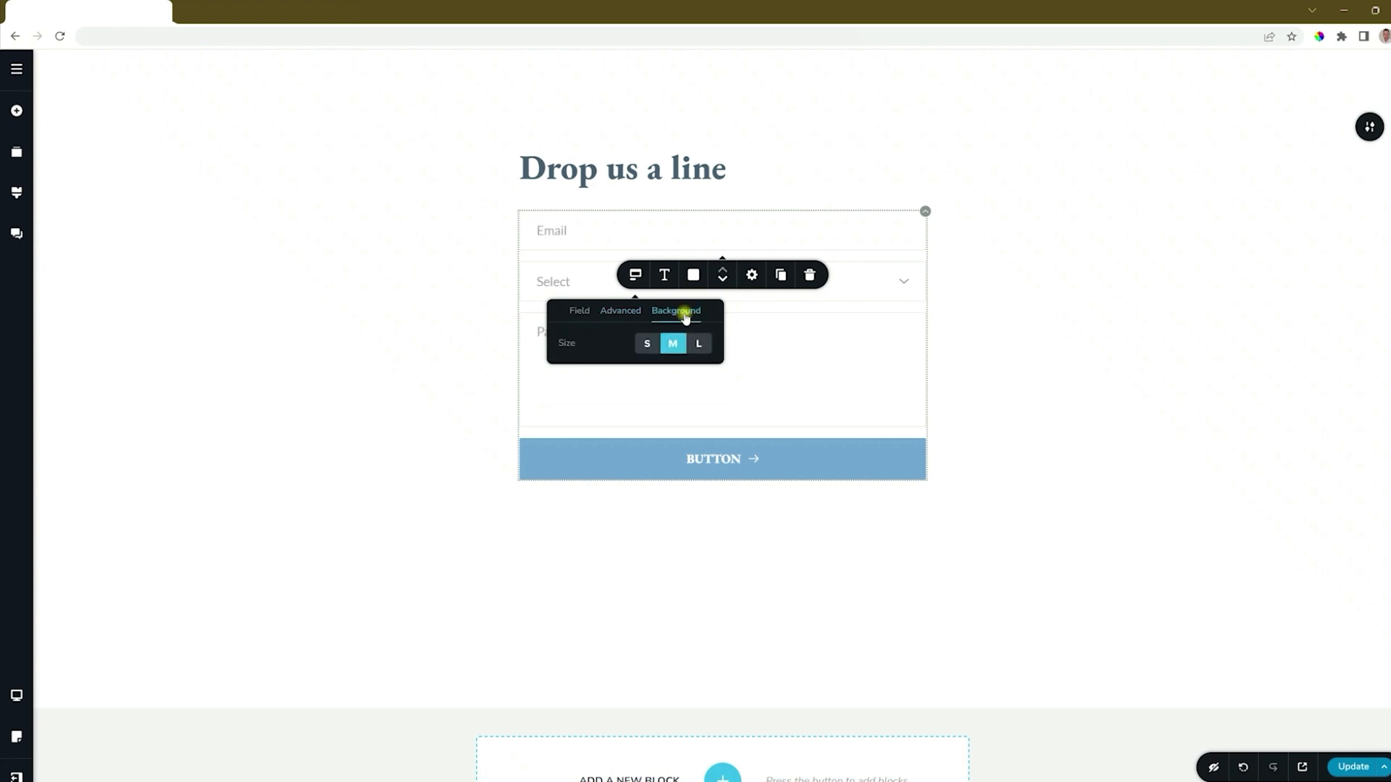
left_click(647, 343)
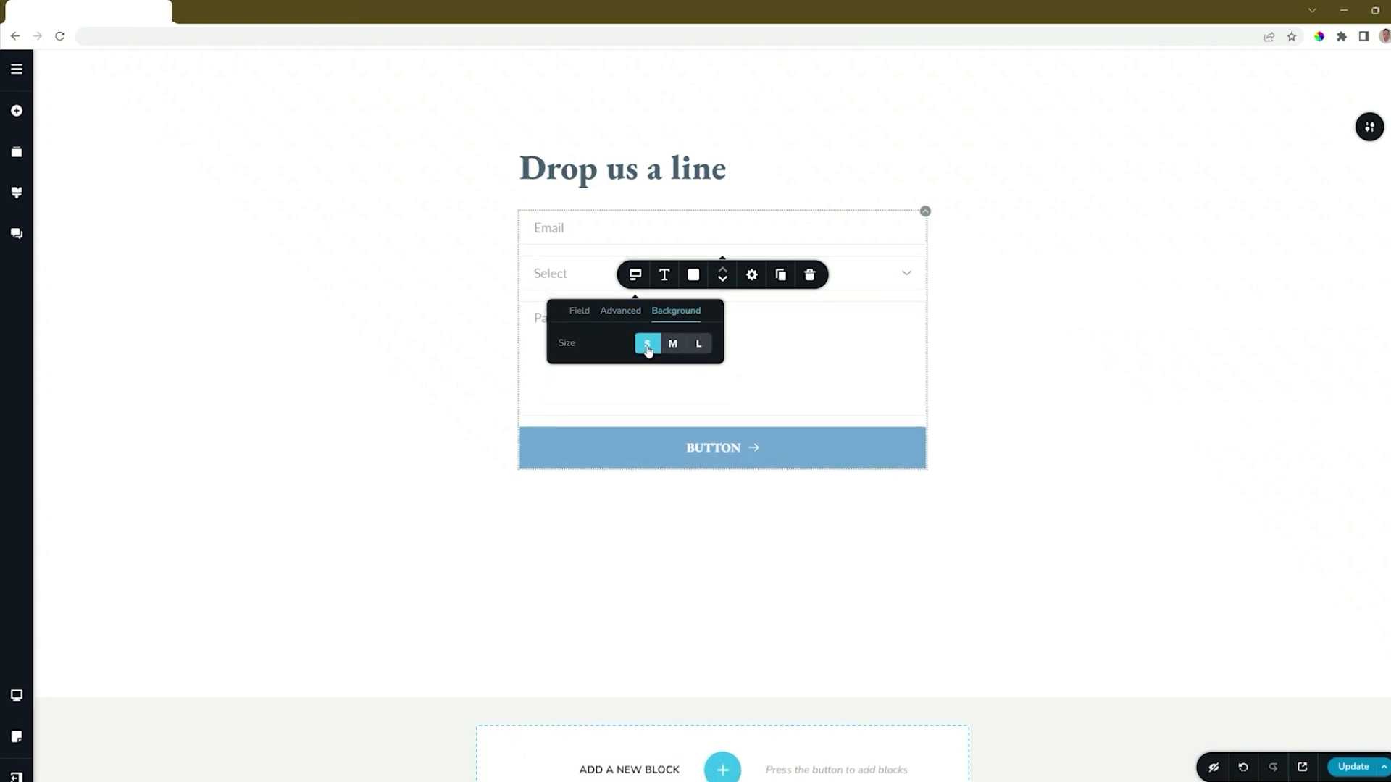
left_click(672, 343)
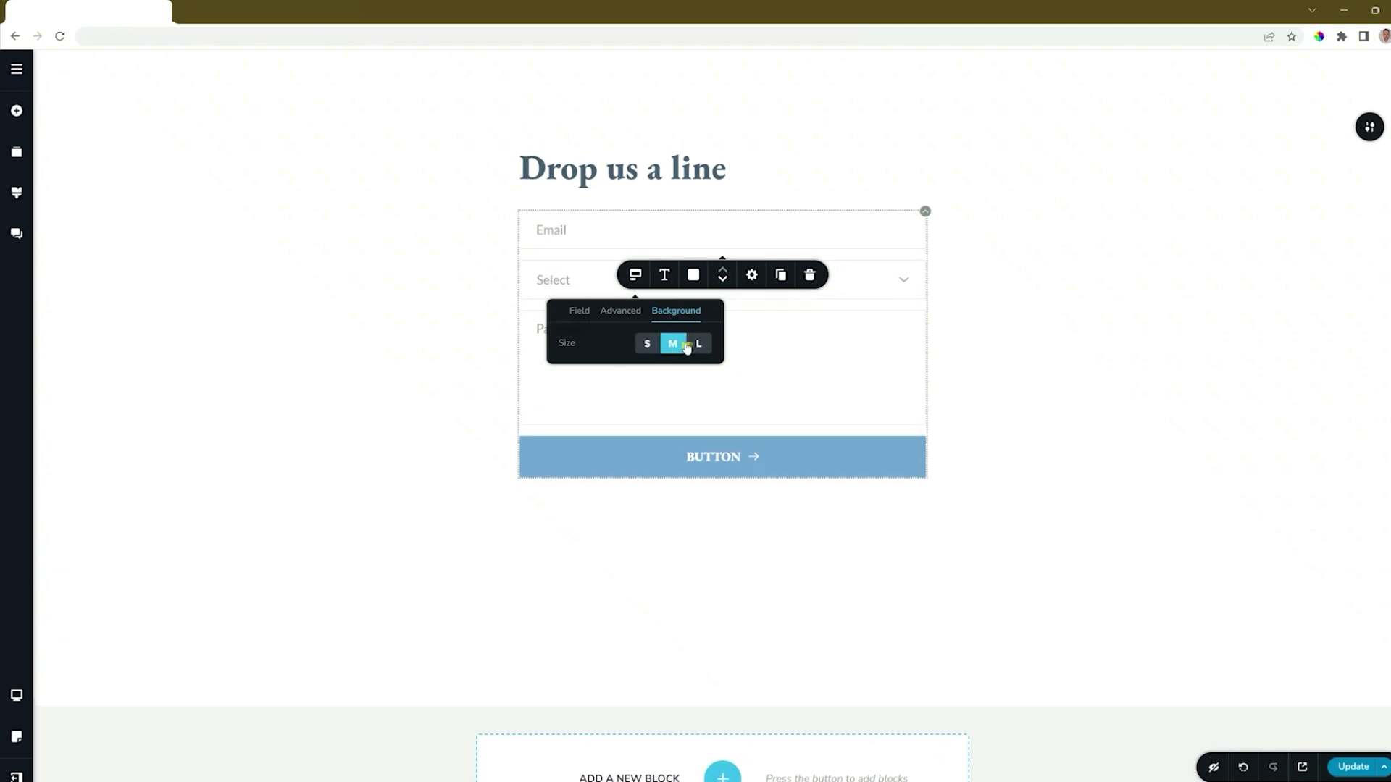
left_click(698, 344)
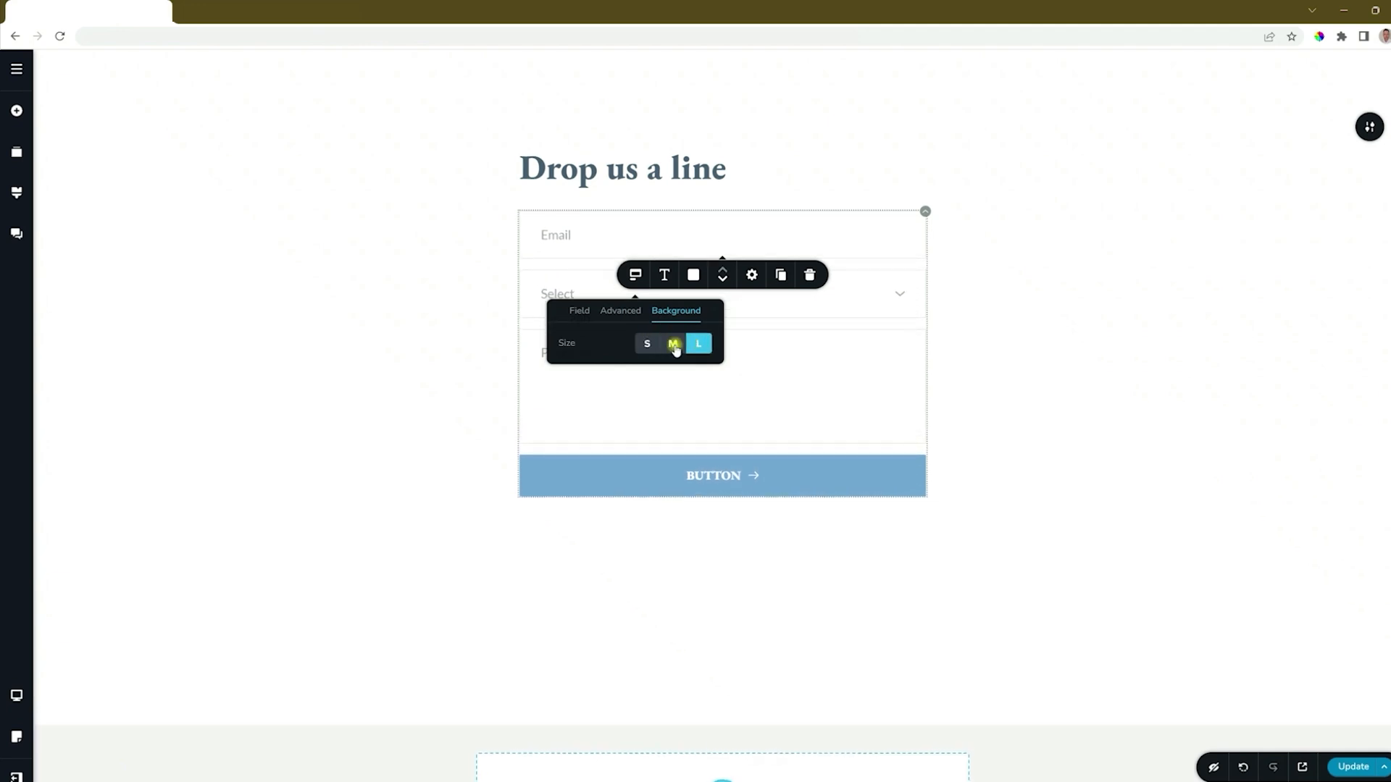
left_click(673, 346)
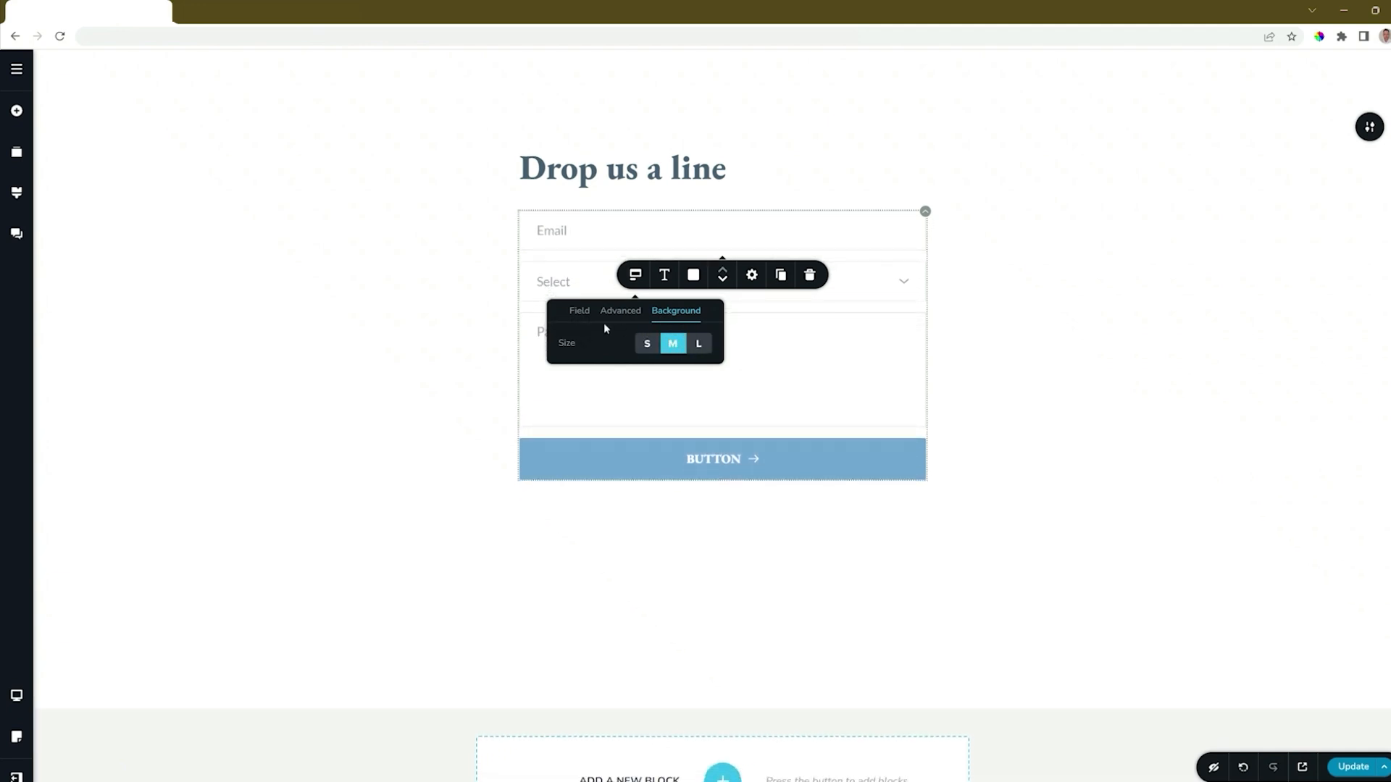
- Change the Email field's placeholder text to "Your Email Address"
left_click(551, 232)
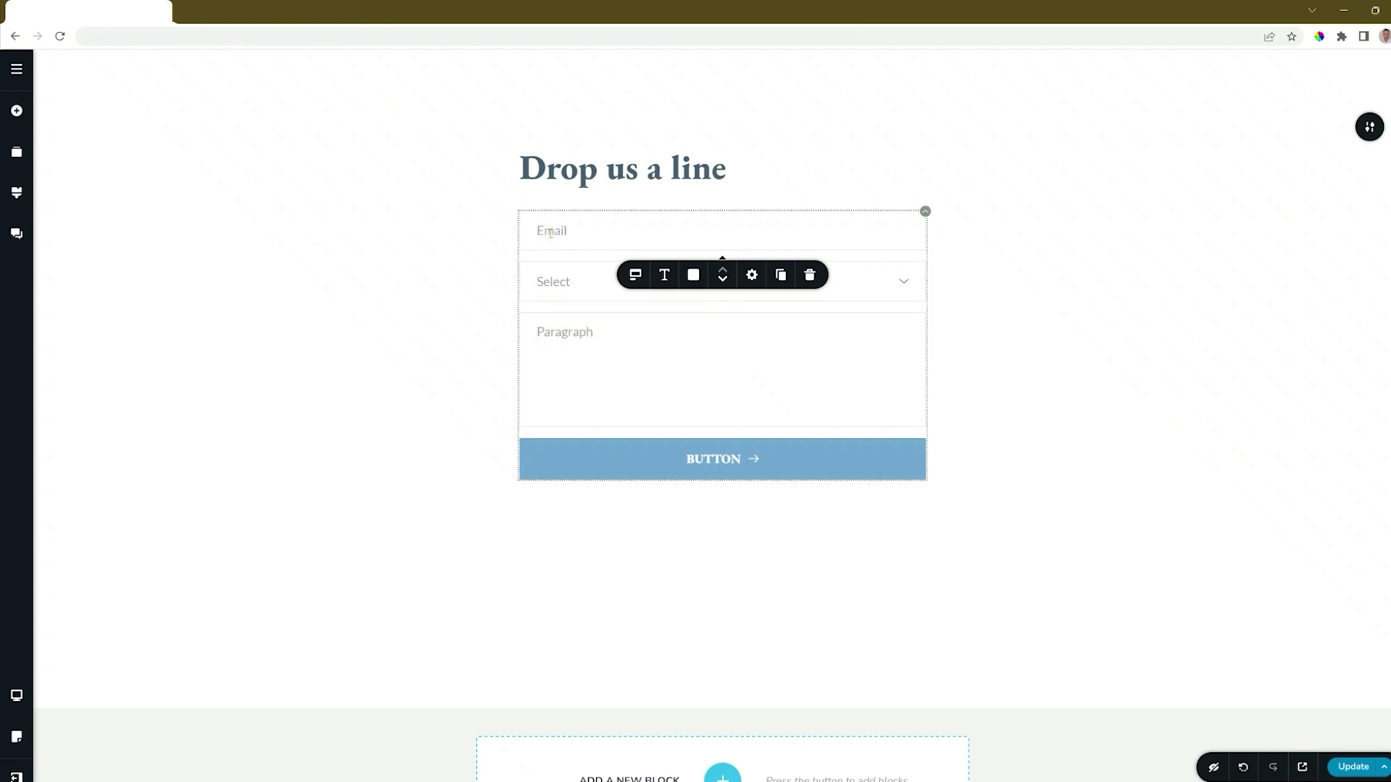
double_click(551, 232)
type("Your Email Address")
left_click(634, 274)
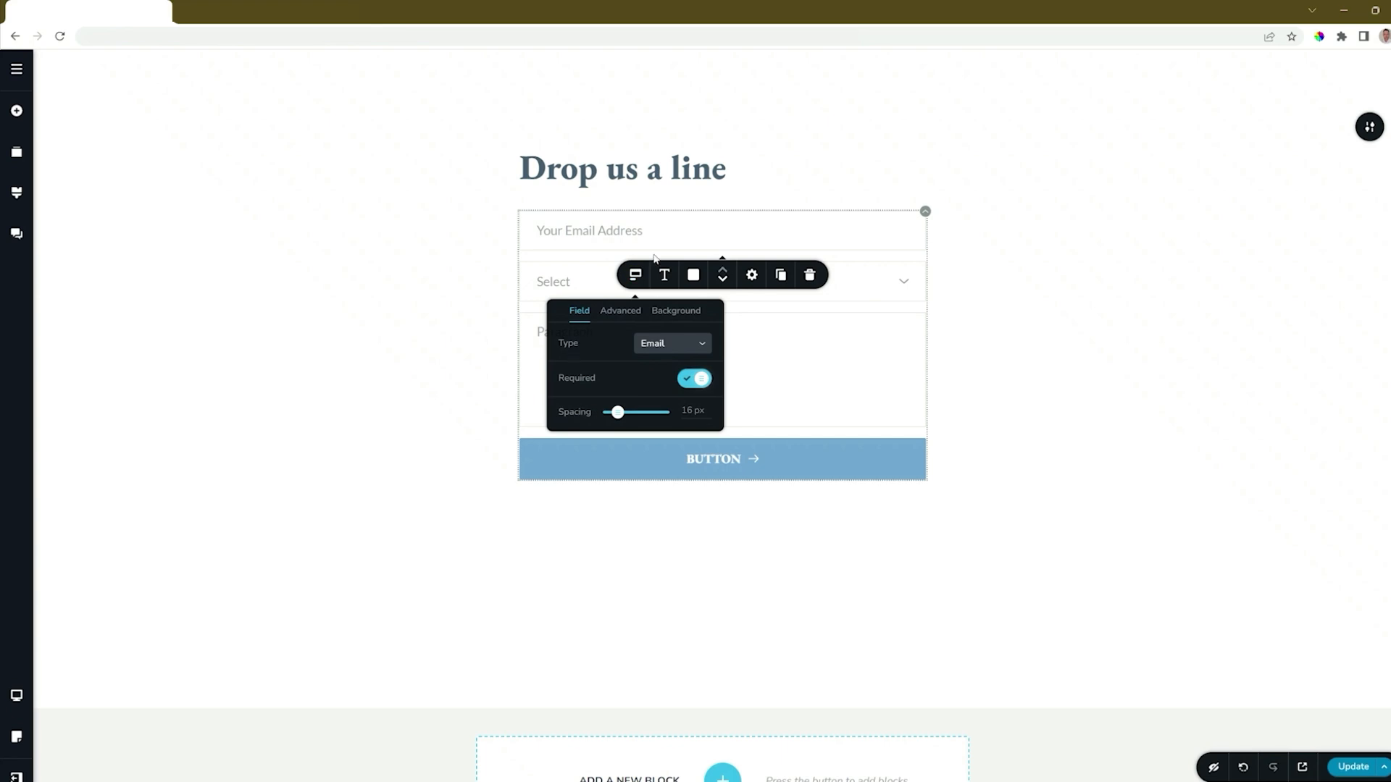
- Duplicate the "Your Email Address" field and set the copy's field type to Text
left_click(611, 231)
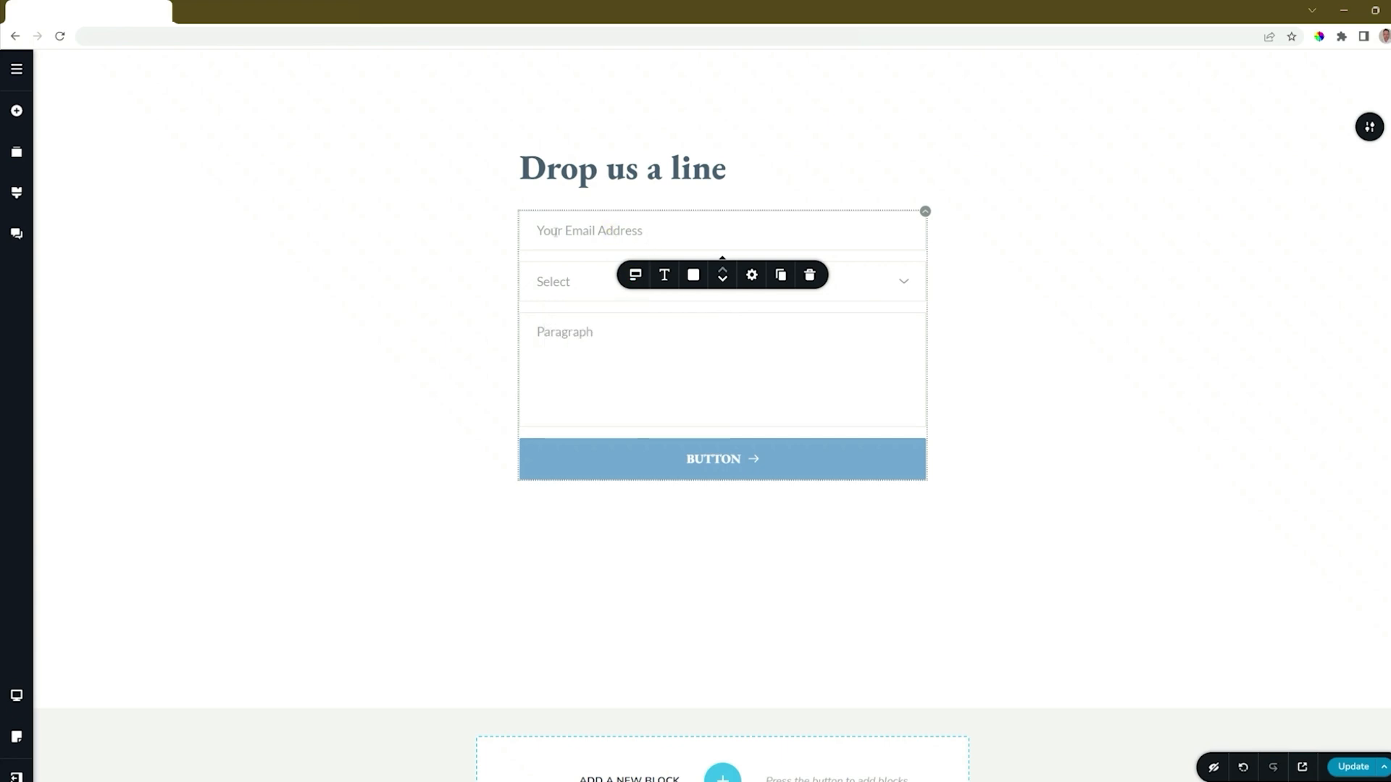
left_click(781, 275)
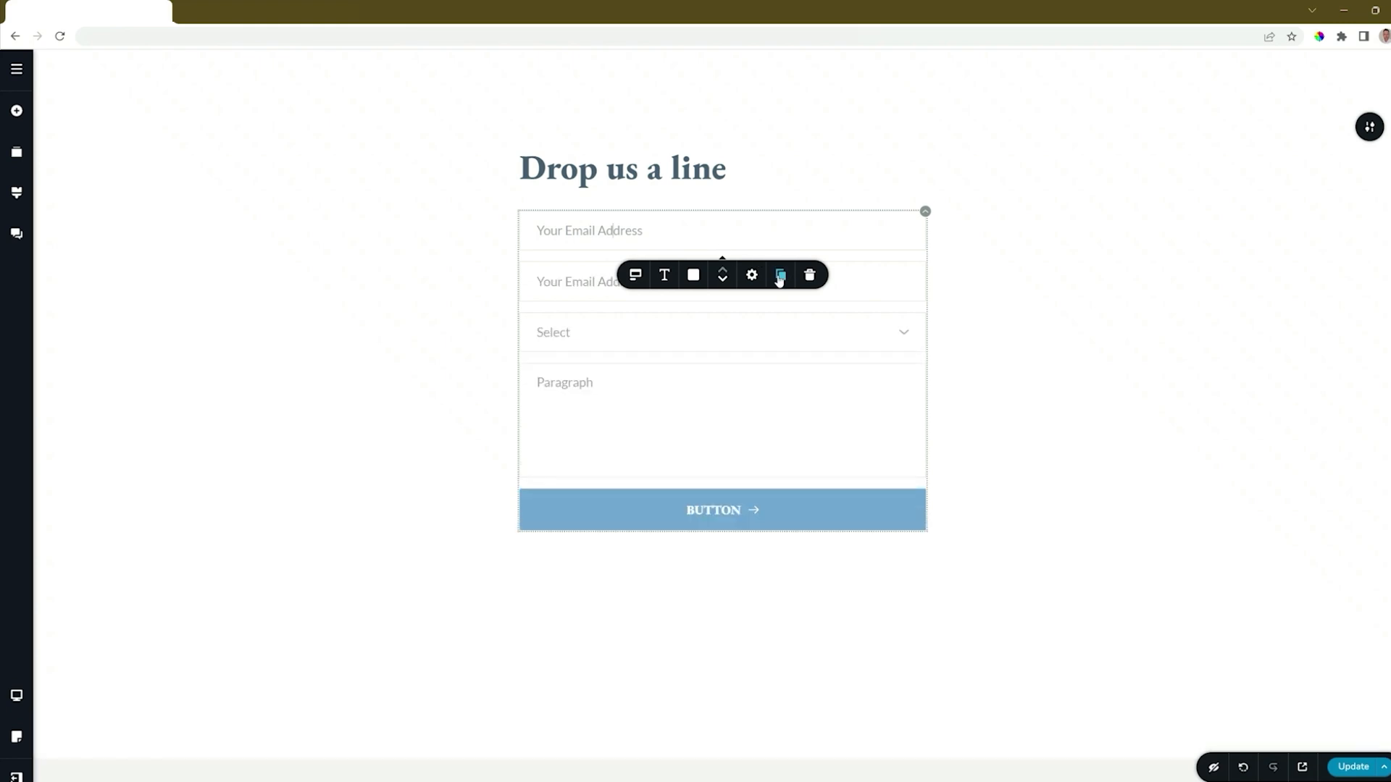
left_click(579, 286)
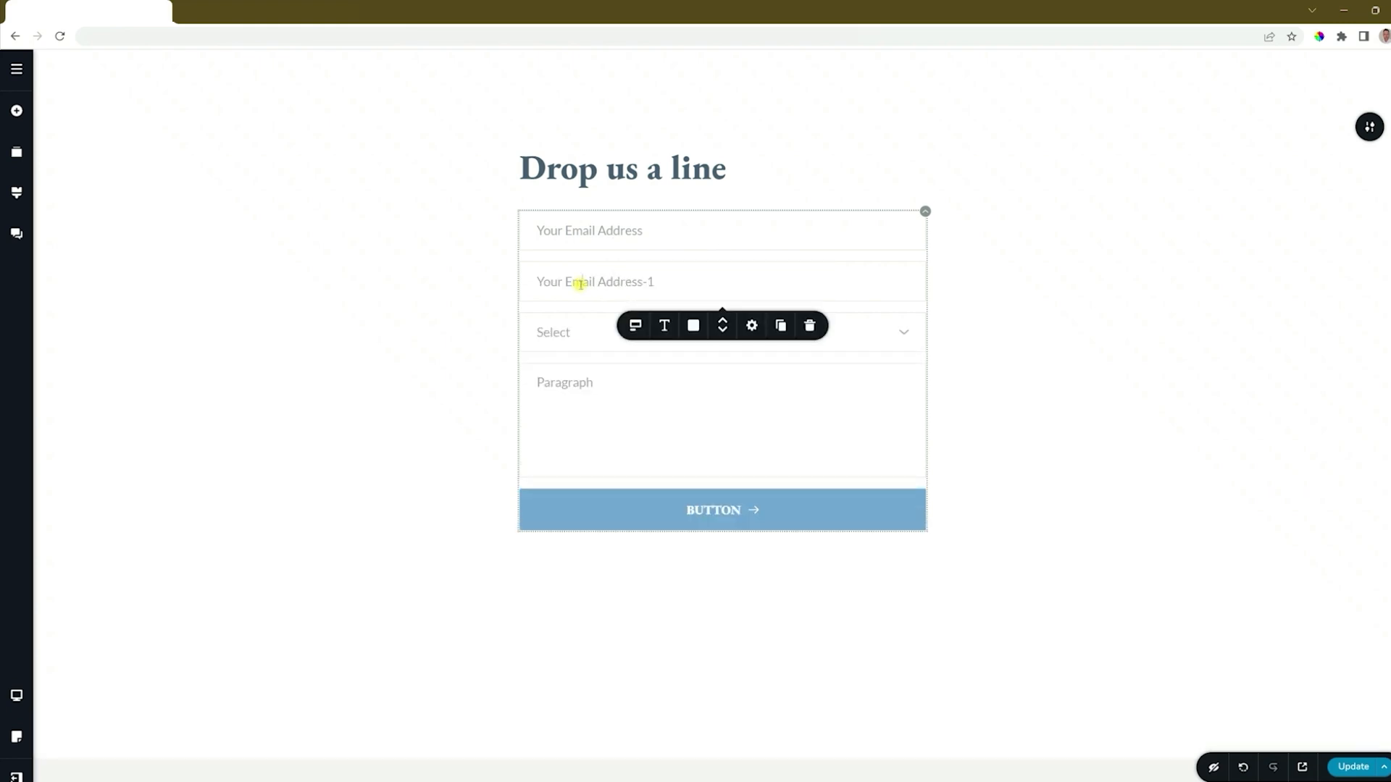
left_click(636, 328)
left_click(696, 397)
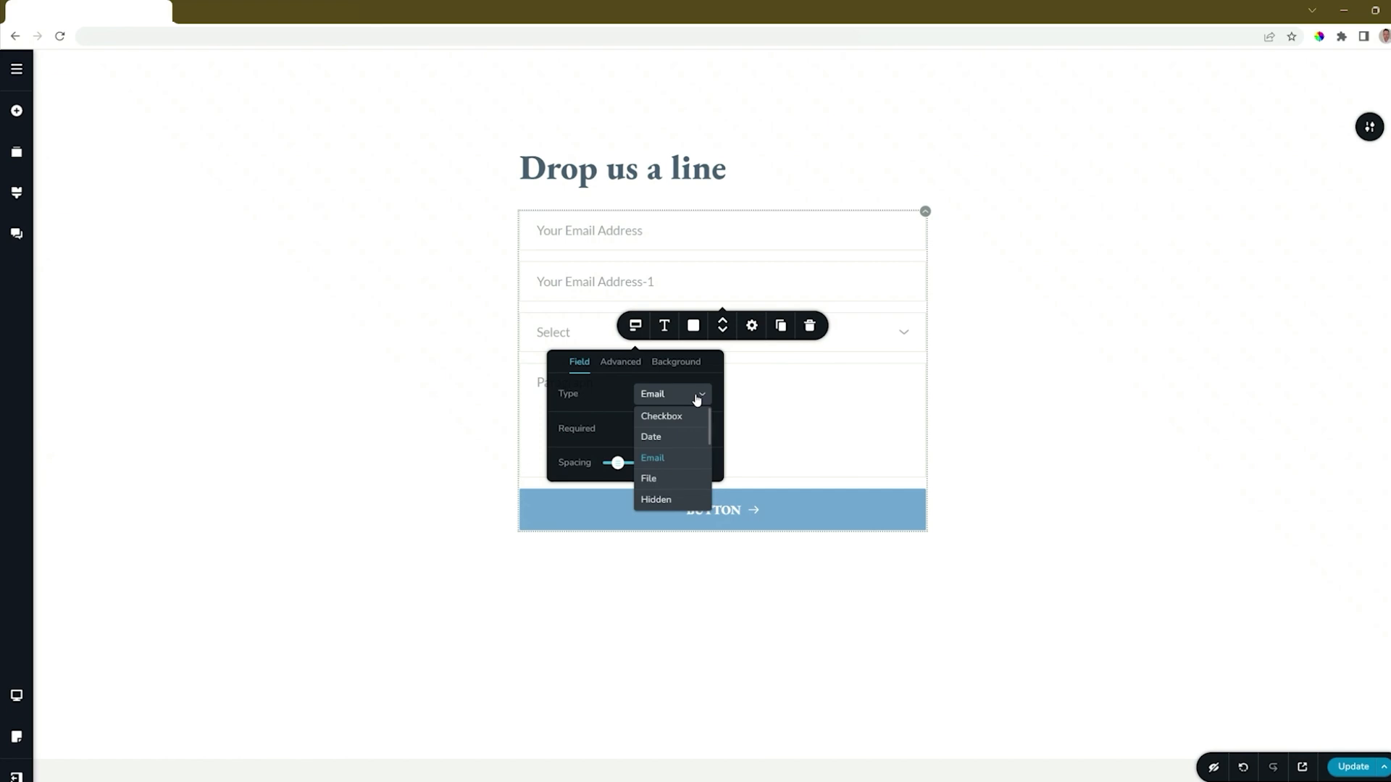
scroll(696, 399, "down", 2)
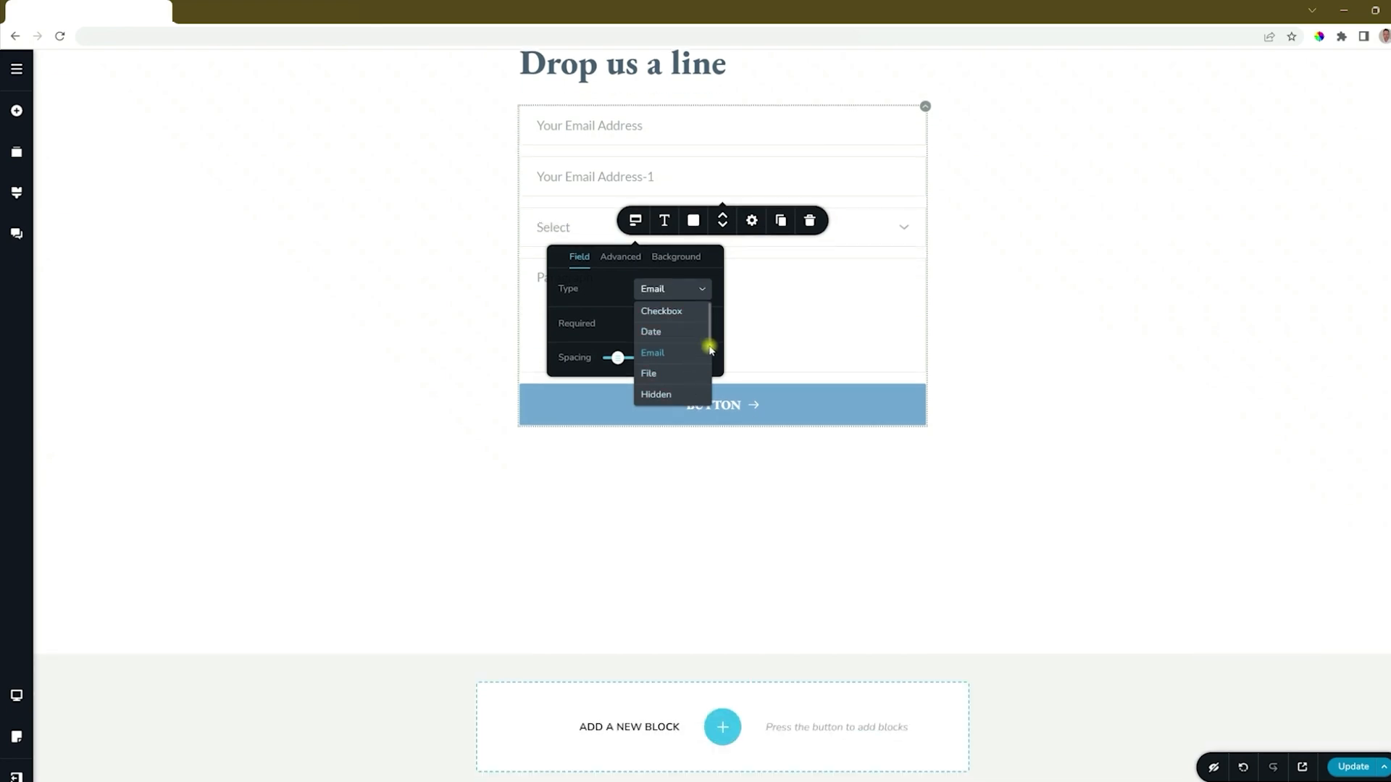
left_click_drag(711, 338, 710, 399)
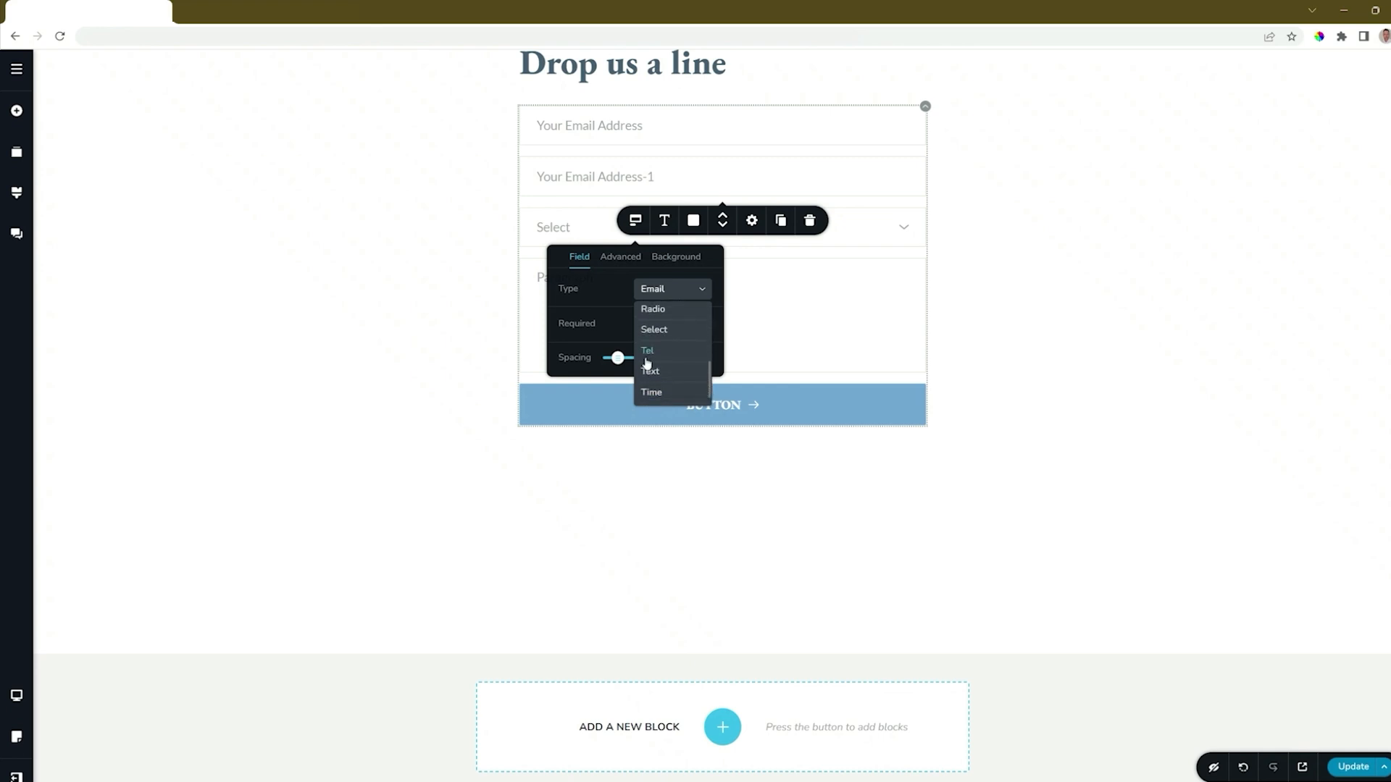
left_click(655, 378)
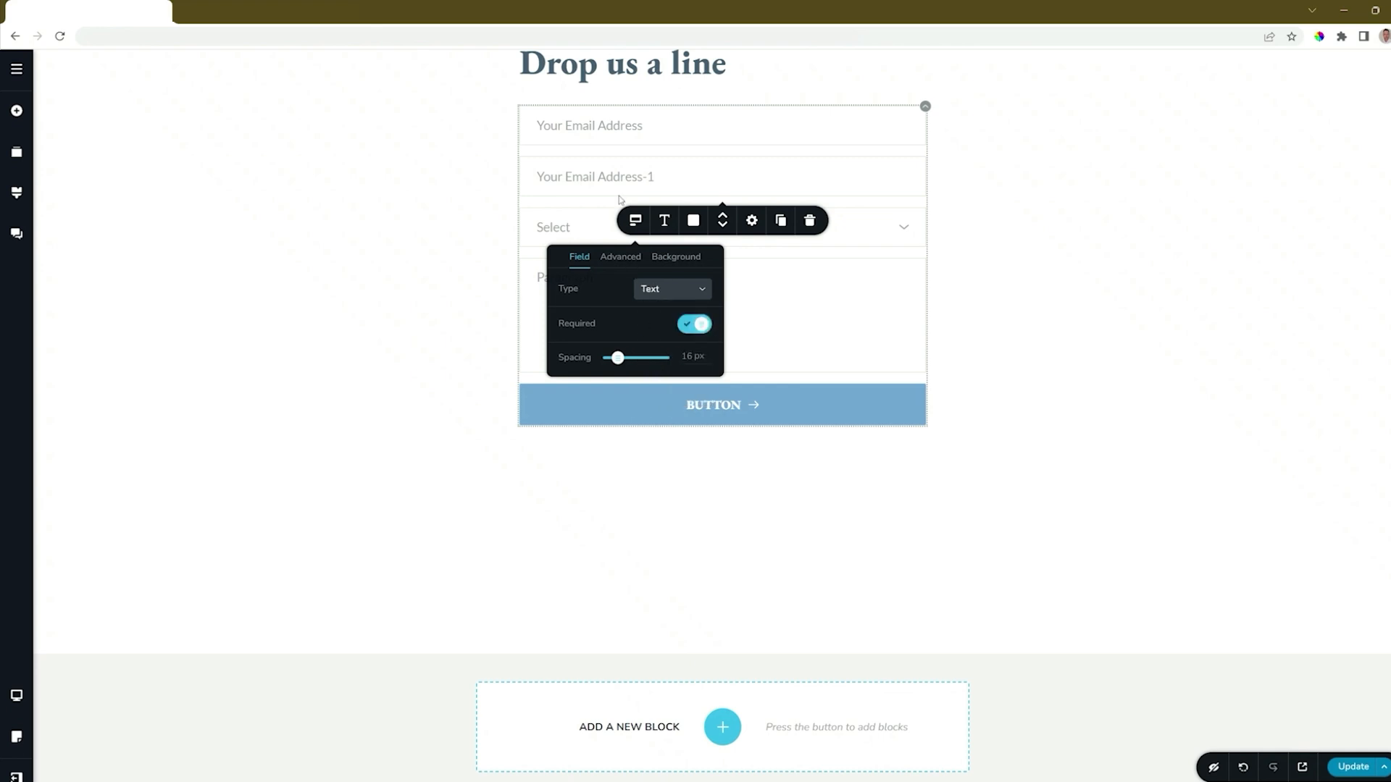
- Change the duplicated field's placeholder to "Your Name" and delete the Select field from the form
left_click(597, 176)
triple_click(596, 175)
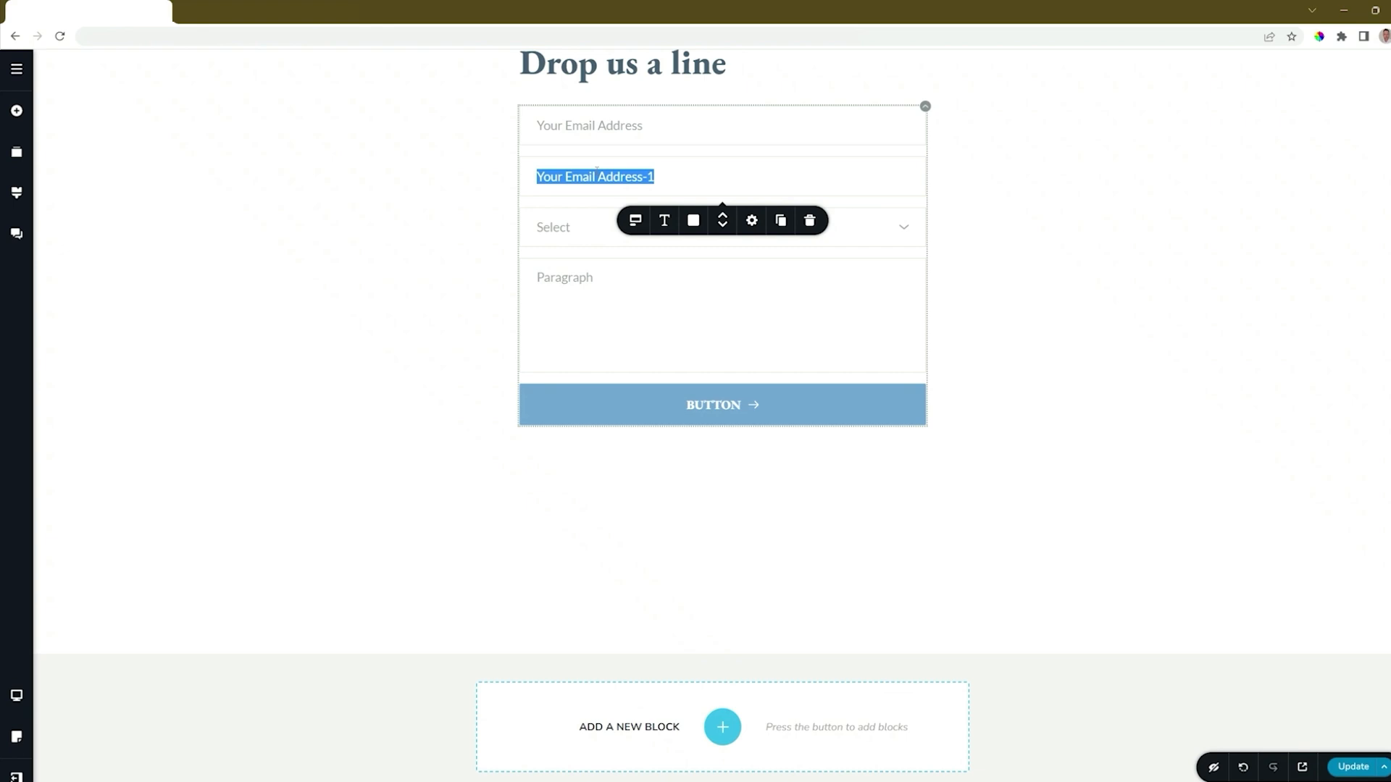
type("Your Name")
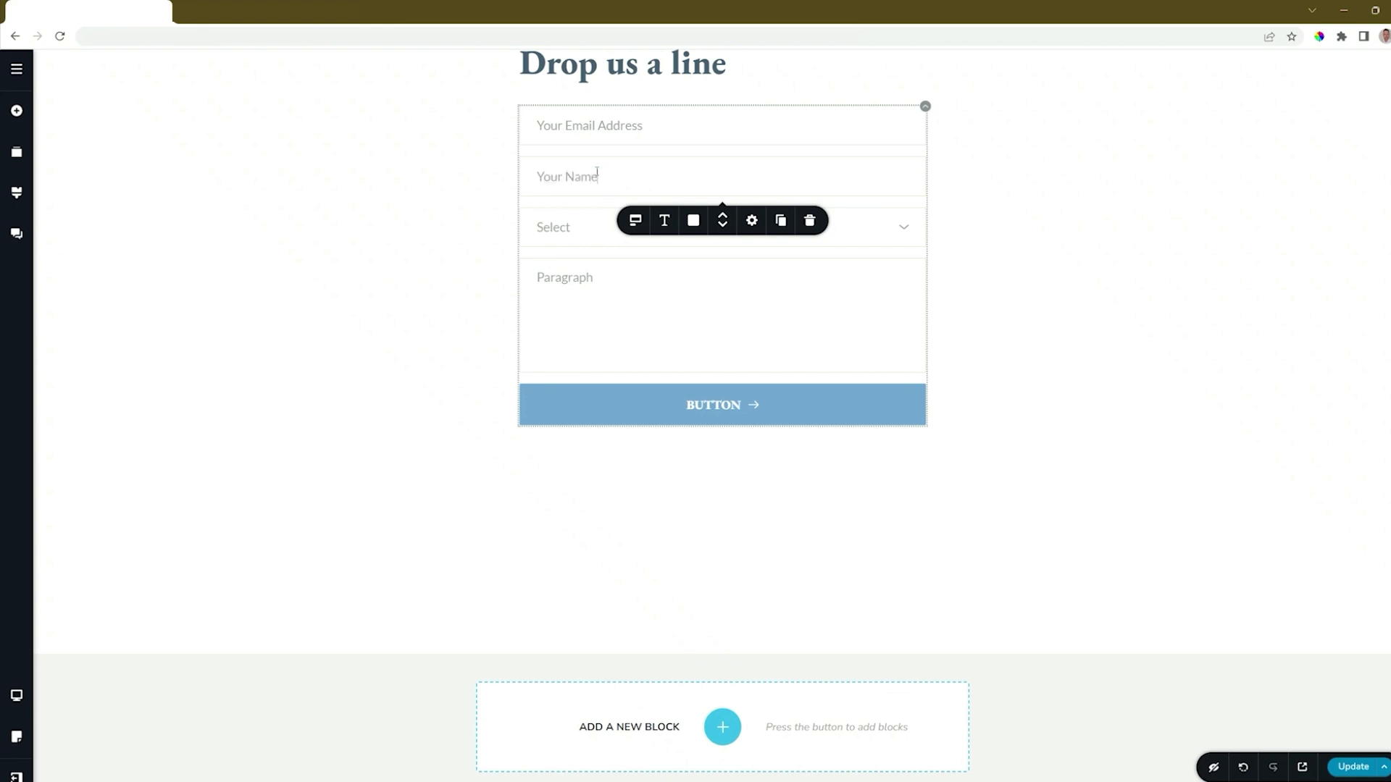
left_click(584, 229)
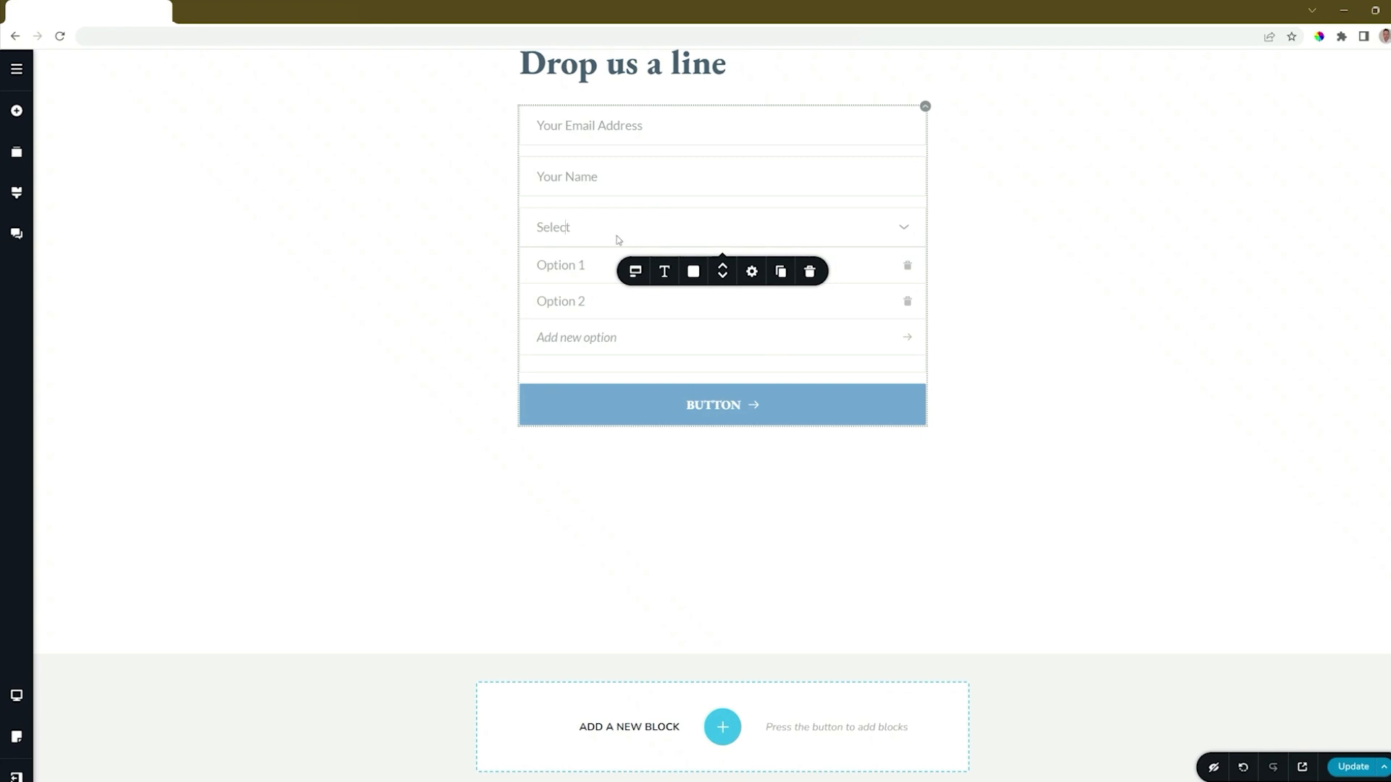
left_click(810, 272)
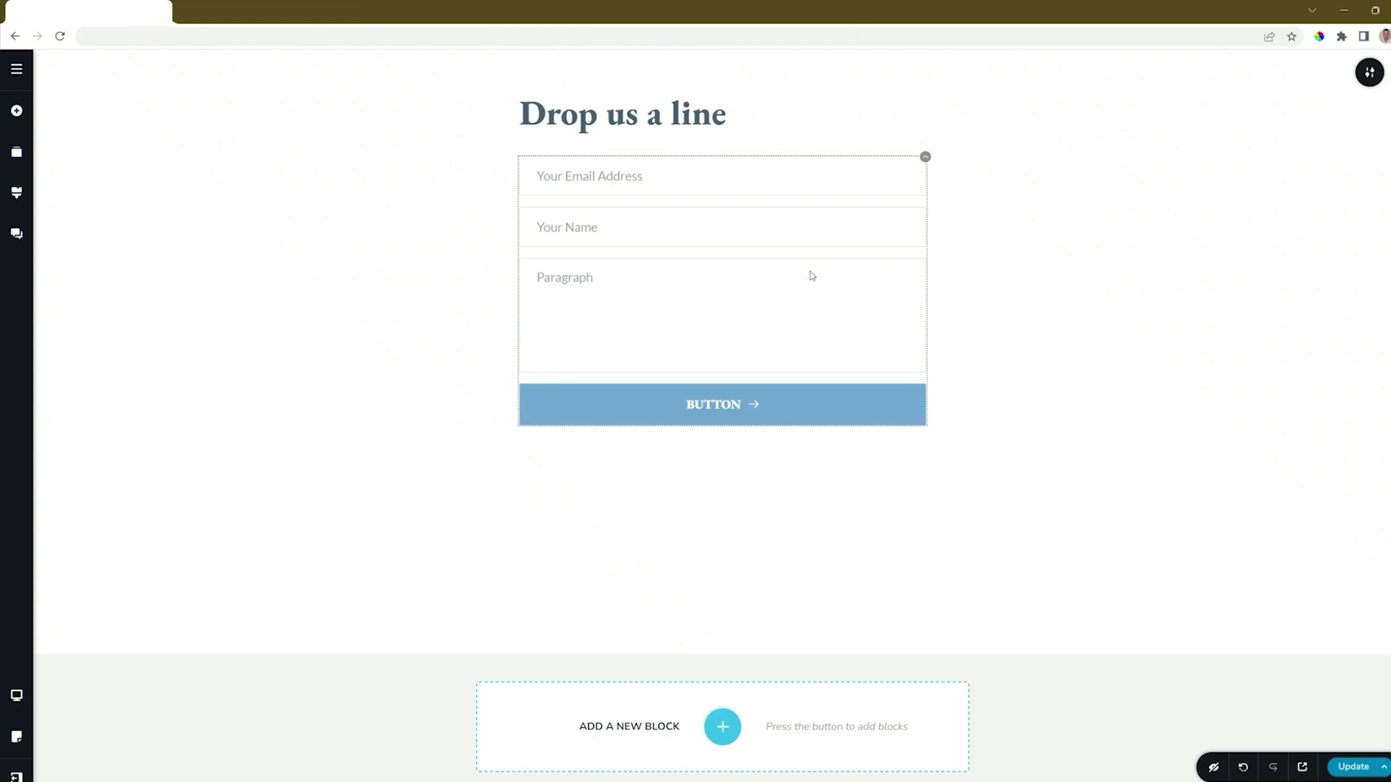
- Change the Paragraph field's placeholder text to "Your Message"
left_click(566, 283)
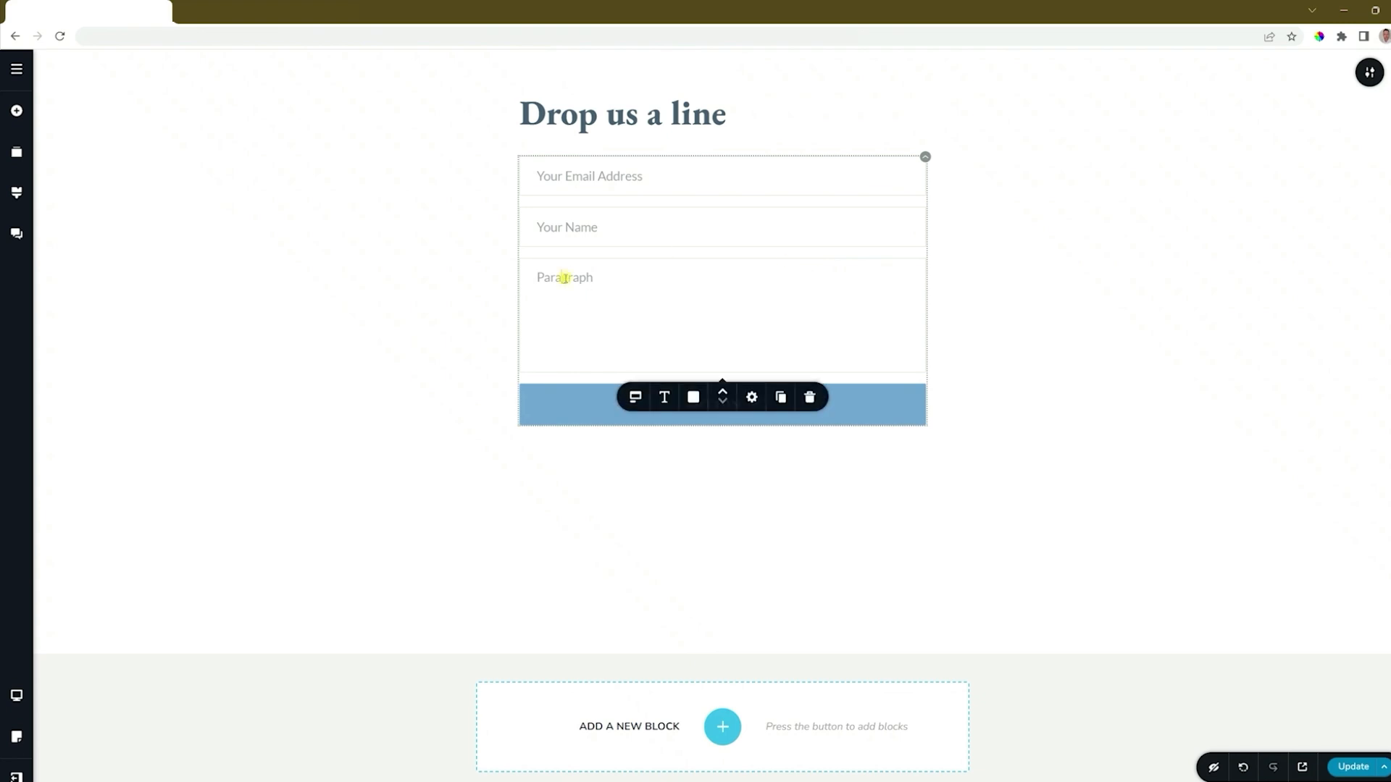
left_click(634, 397)
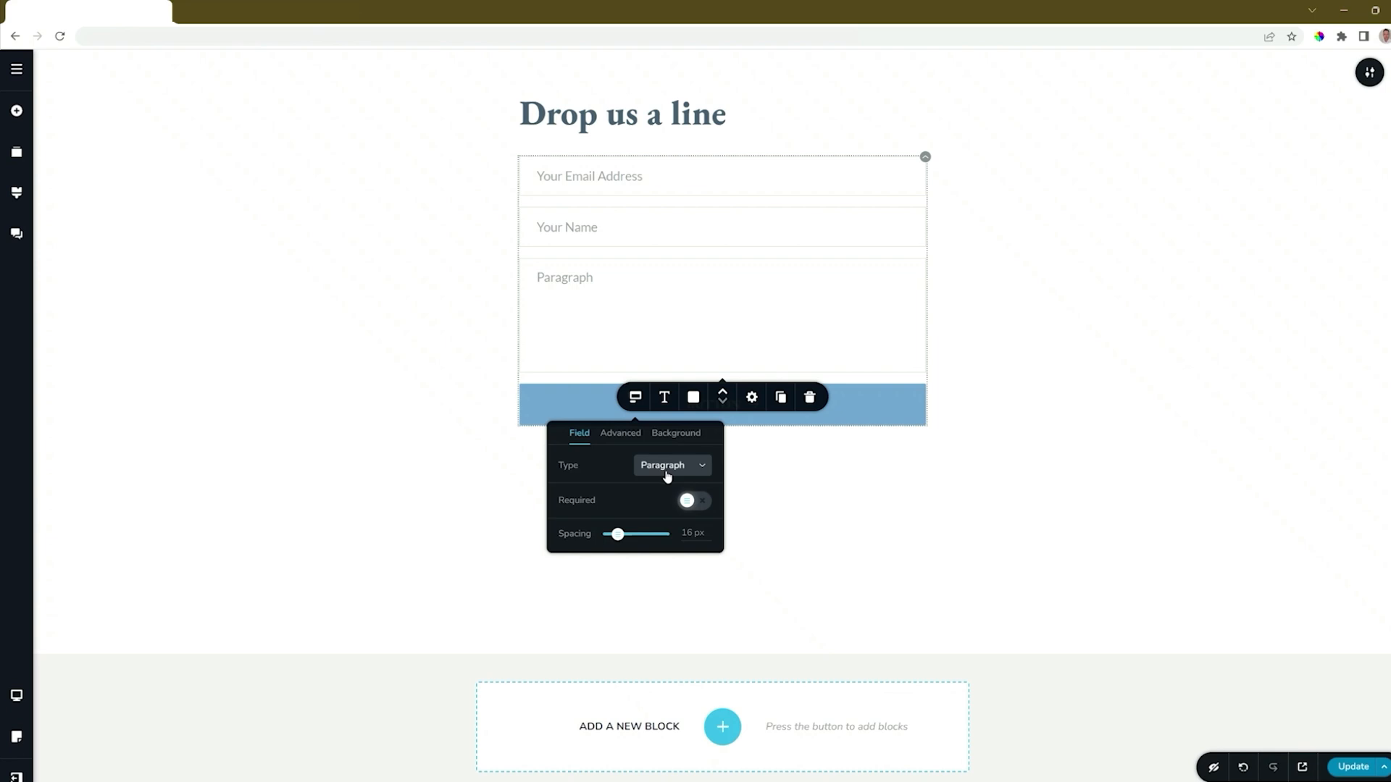
left_click(561, 280)
double_click(561, 278)
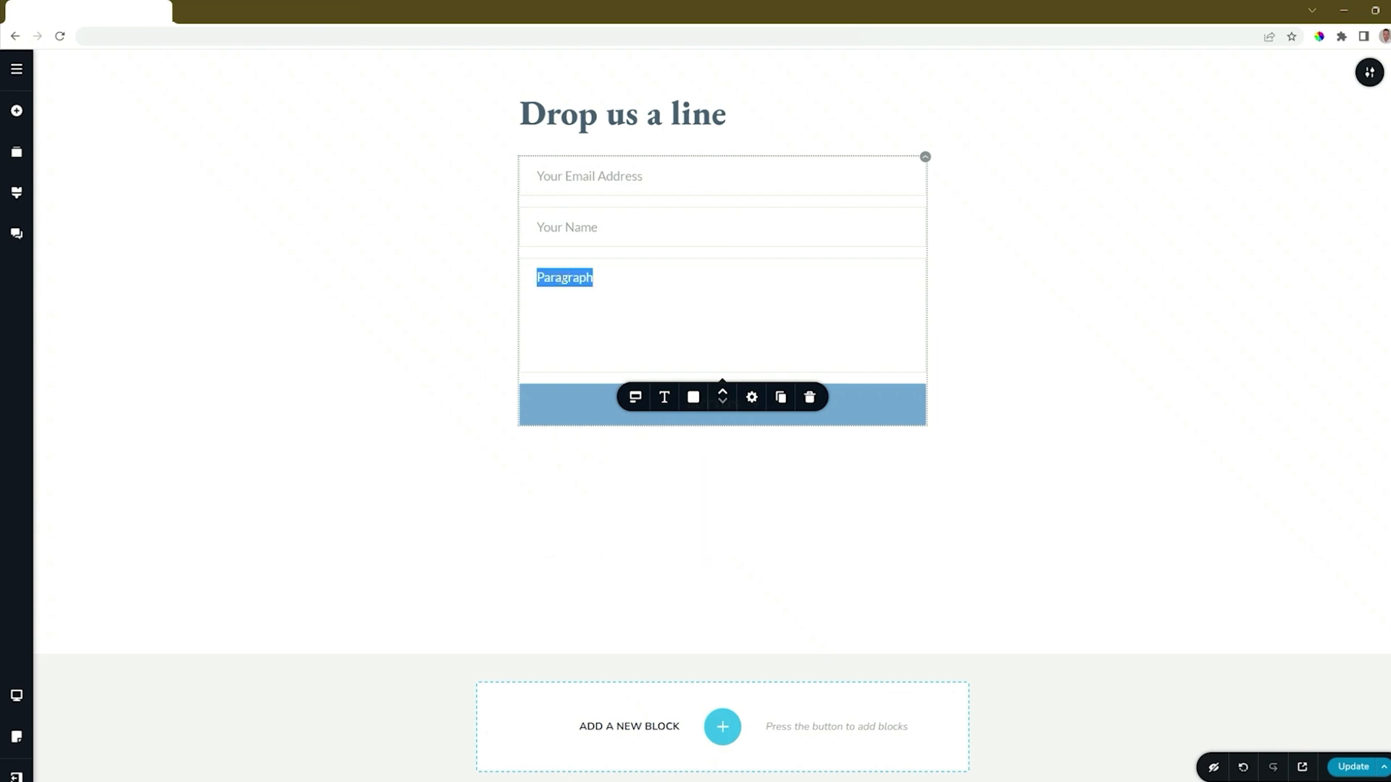
type("Your Message")
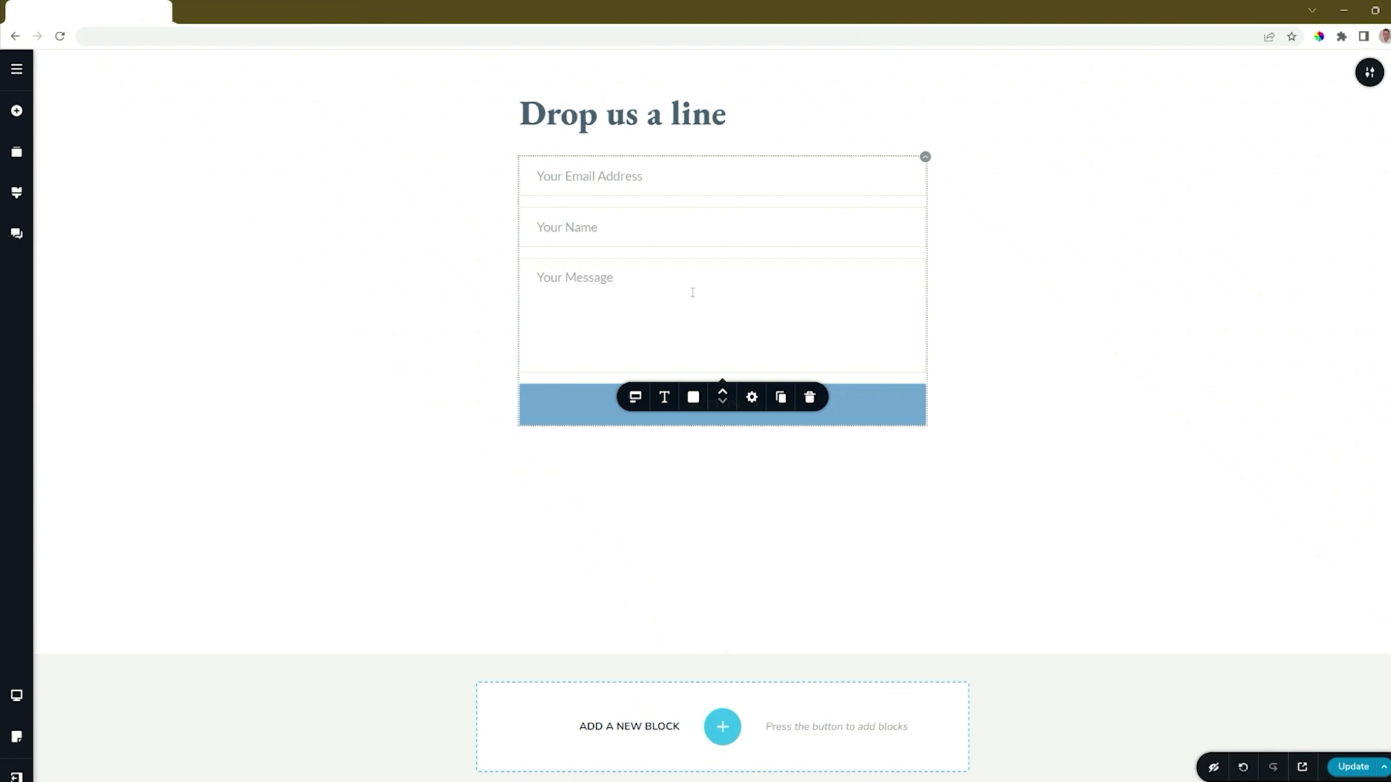
- Try the "Your Message" field at the start of the form and return it below the "Your Name" field
left_click(723, 392)
left_click(723, 392)
left_click(724, 401)
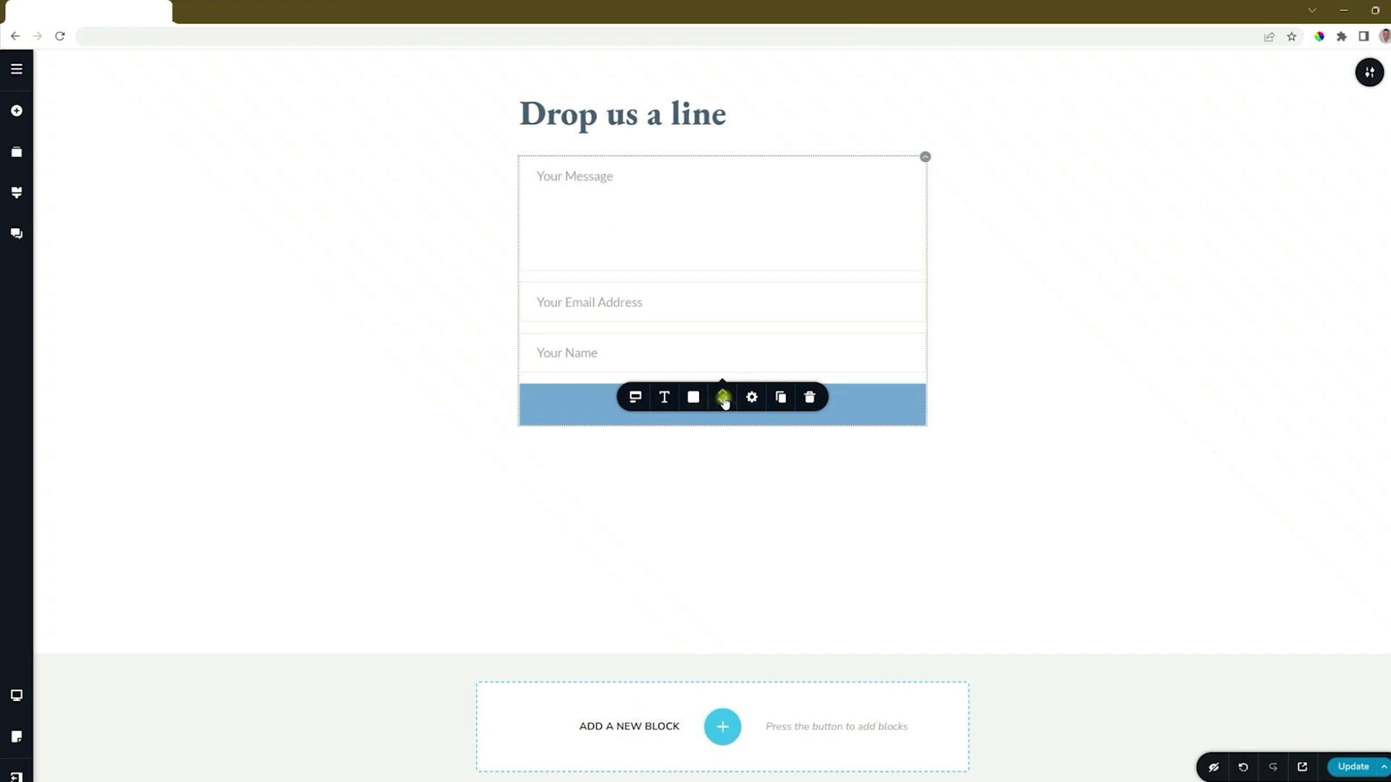
left_click(723, 400)
- Try the Noto Serif font on the form fields, then set their font to Montserrat
left_click(664, 397)
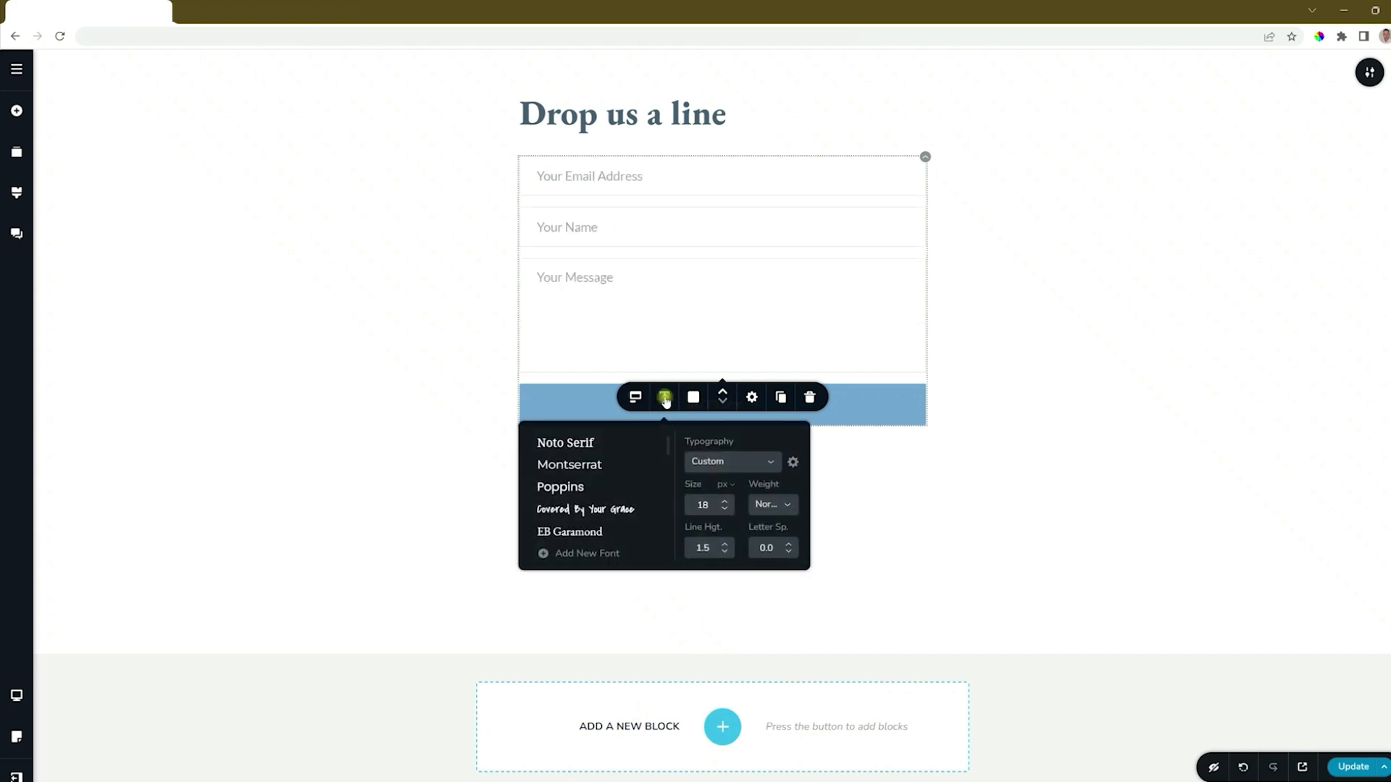
left_click(552, 442)
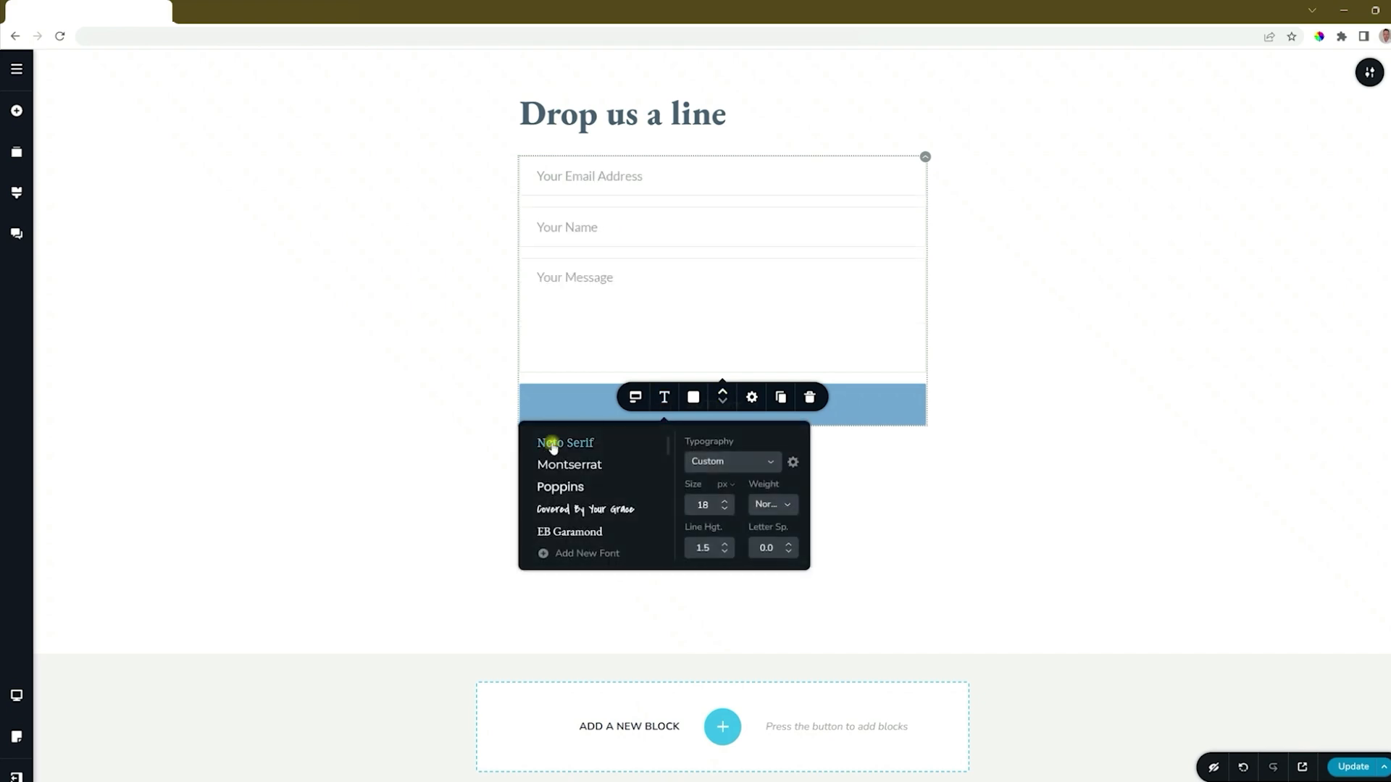
left_click(585, 466)
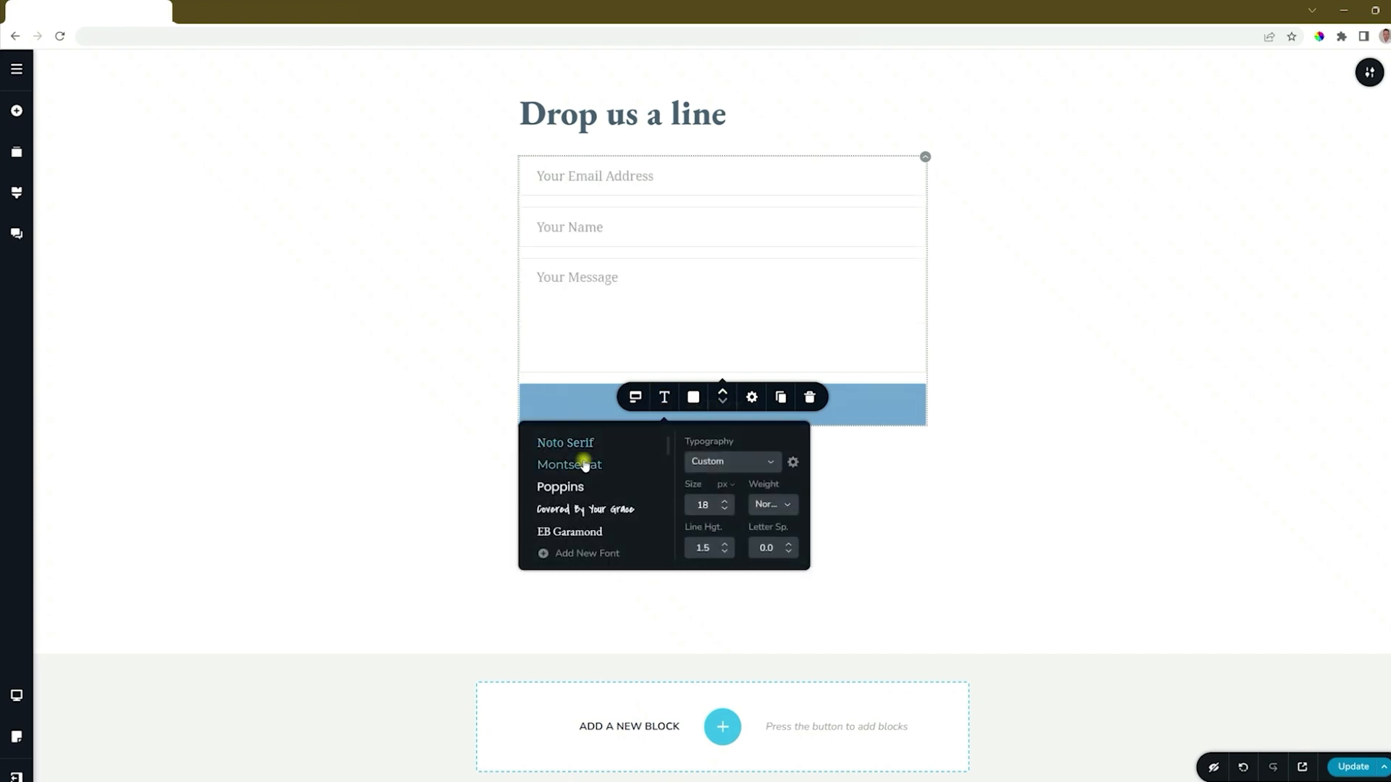
- Give the form fields the palette's blue background and white text
left_click(691, 397)
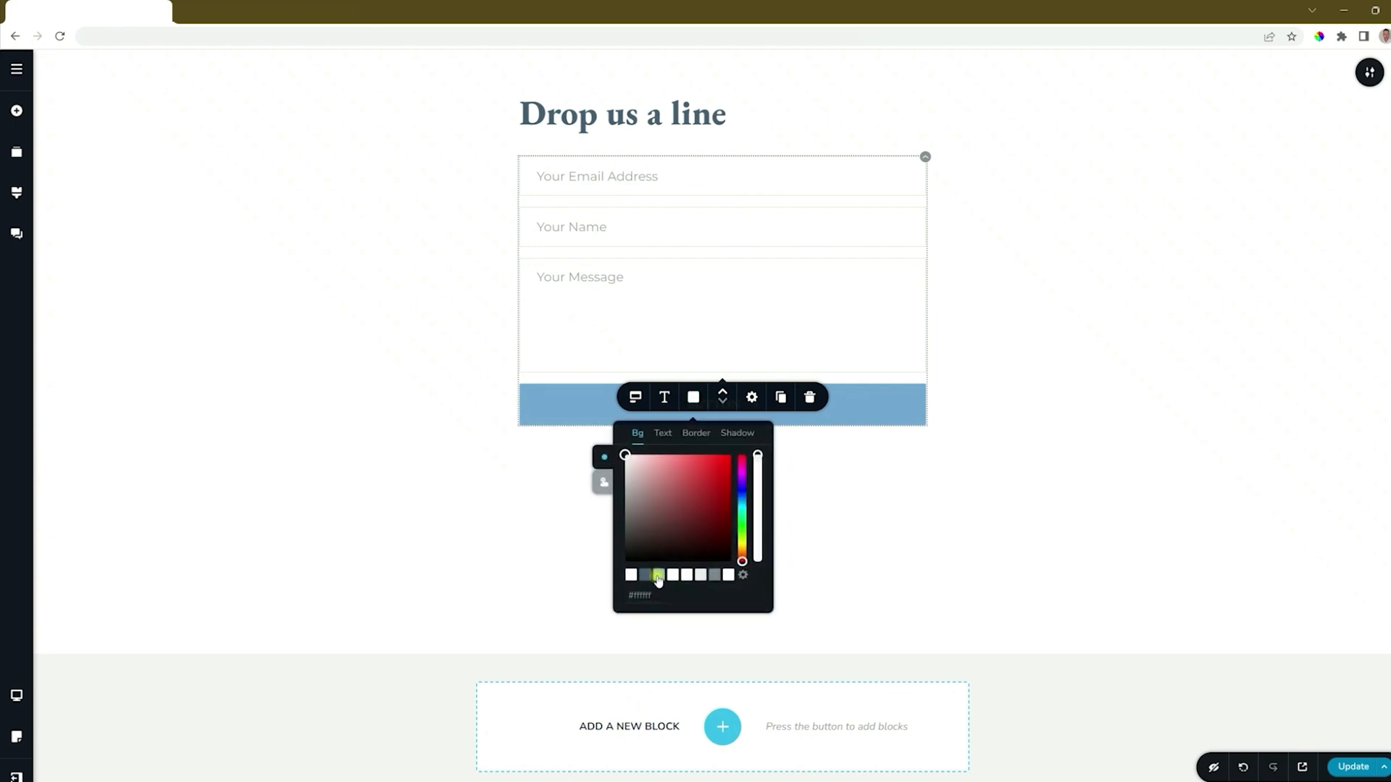
left_click(659, 579)
left_click(663, 433)
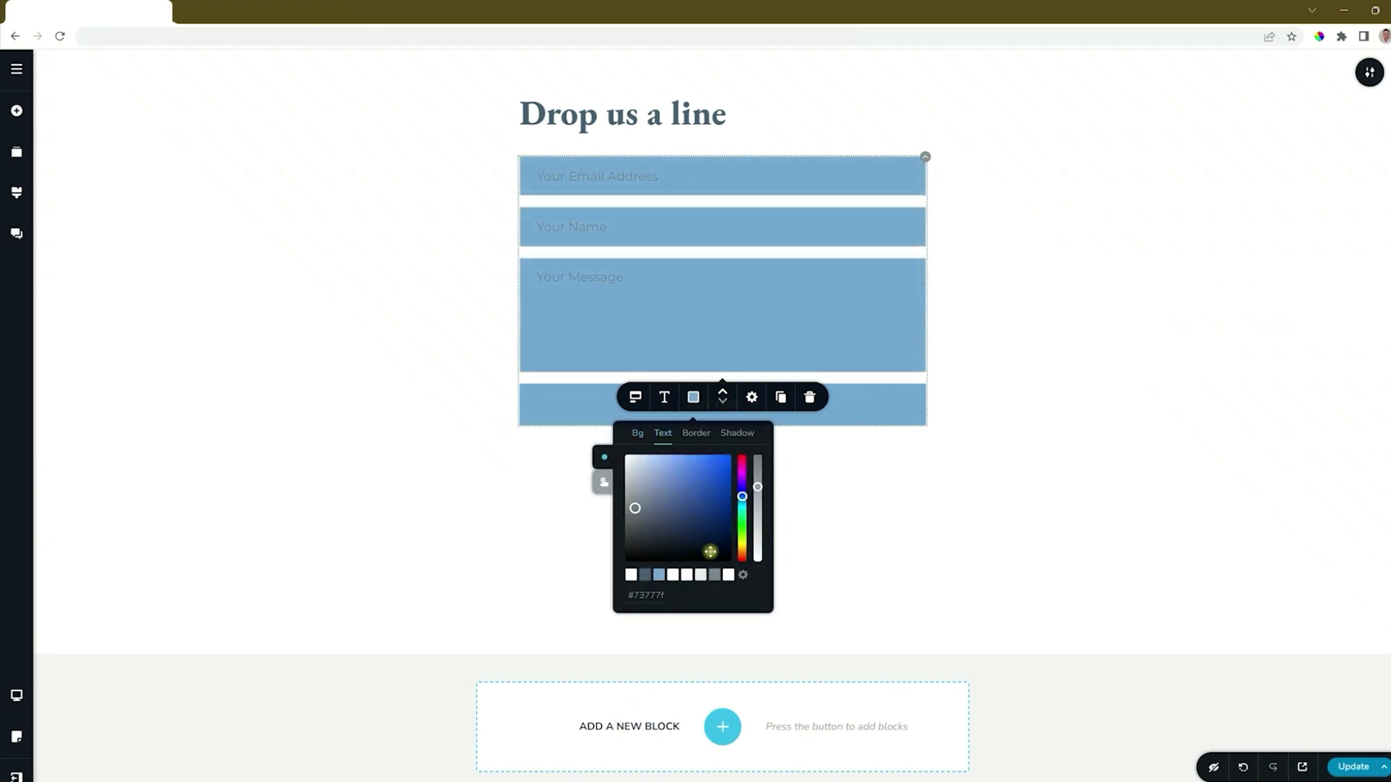
left_click(727, 576)
- Set the form fields' border style to None and check the border's hover state
left_click(696, 433)
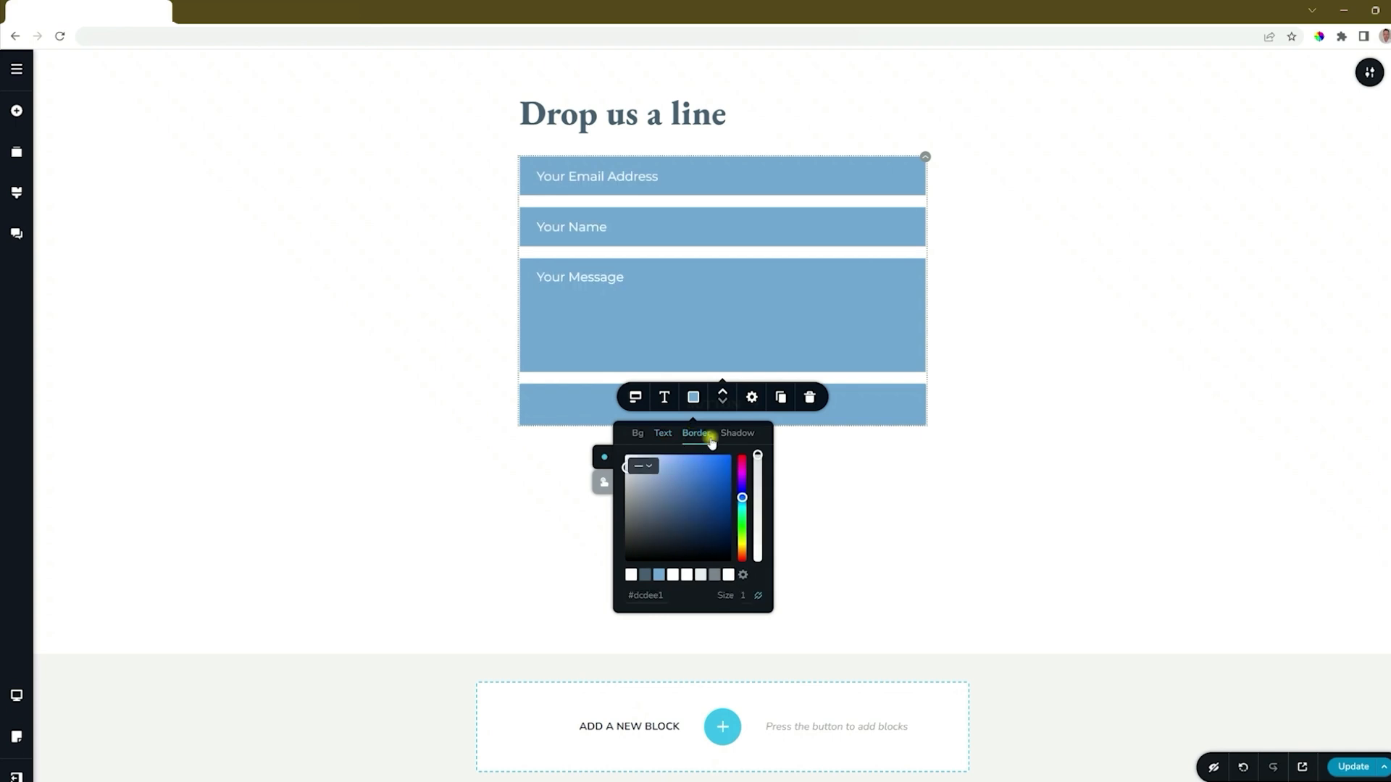
left_click(644, 468)
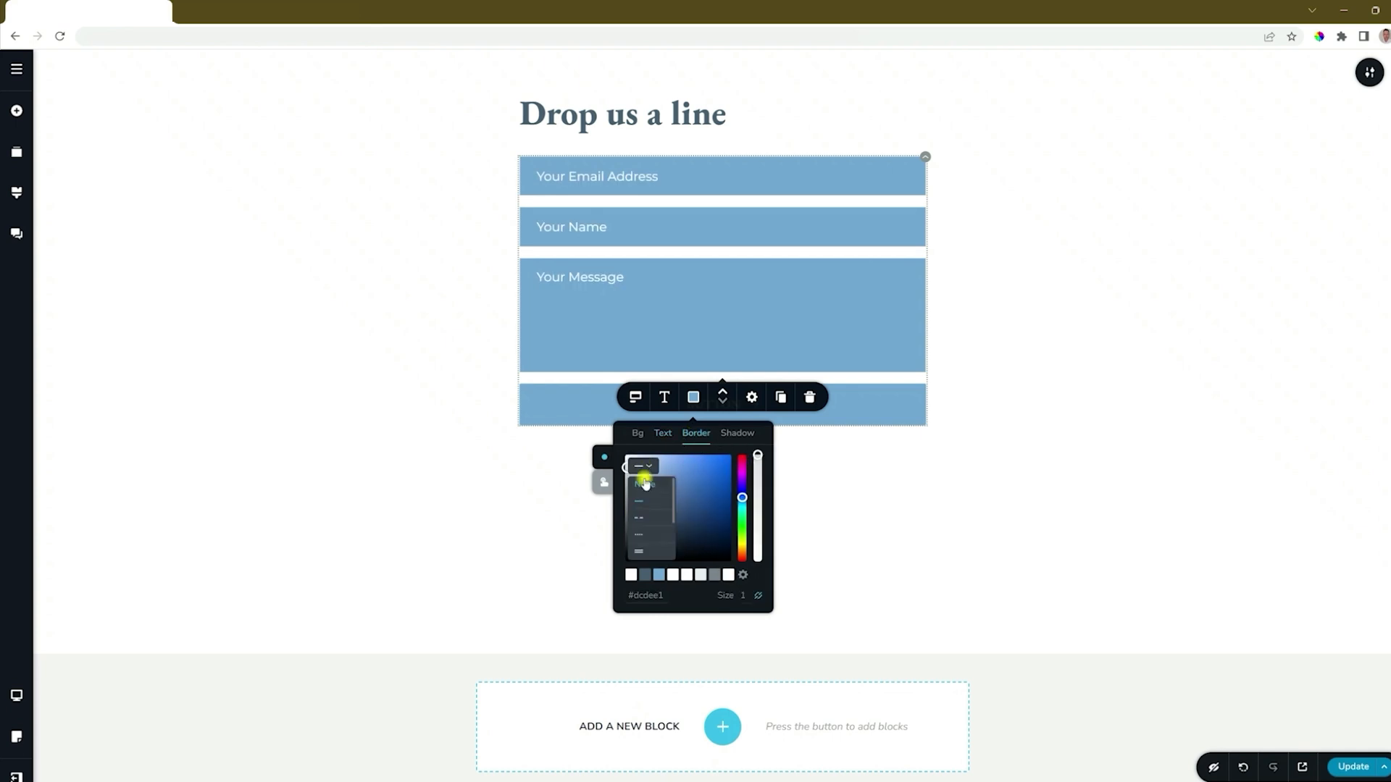
left_click(644, 478)
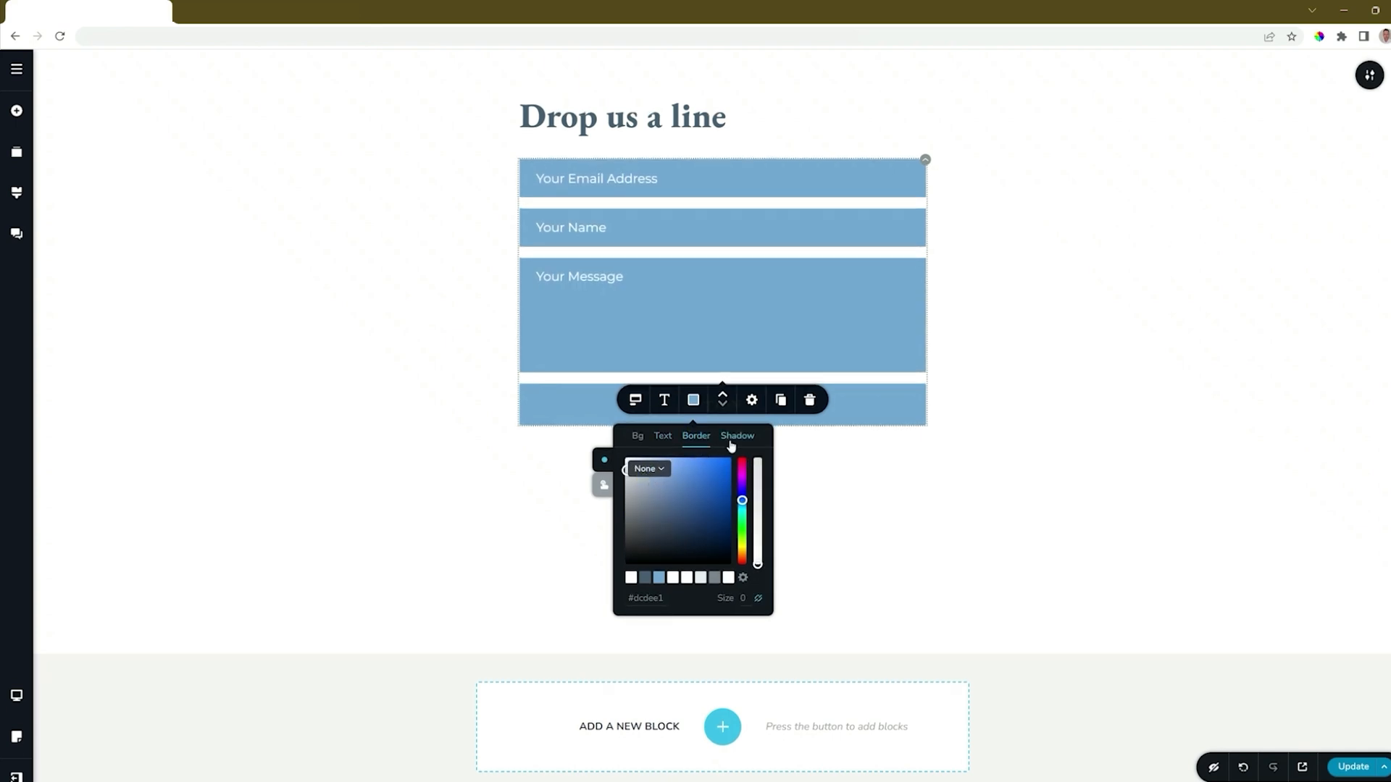
left_click(606, 484)
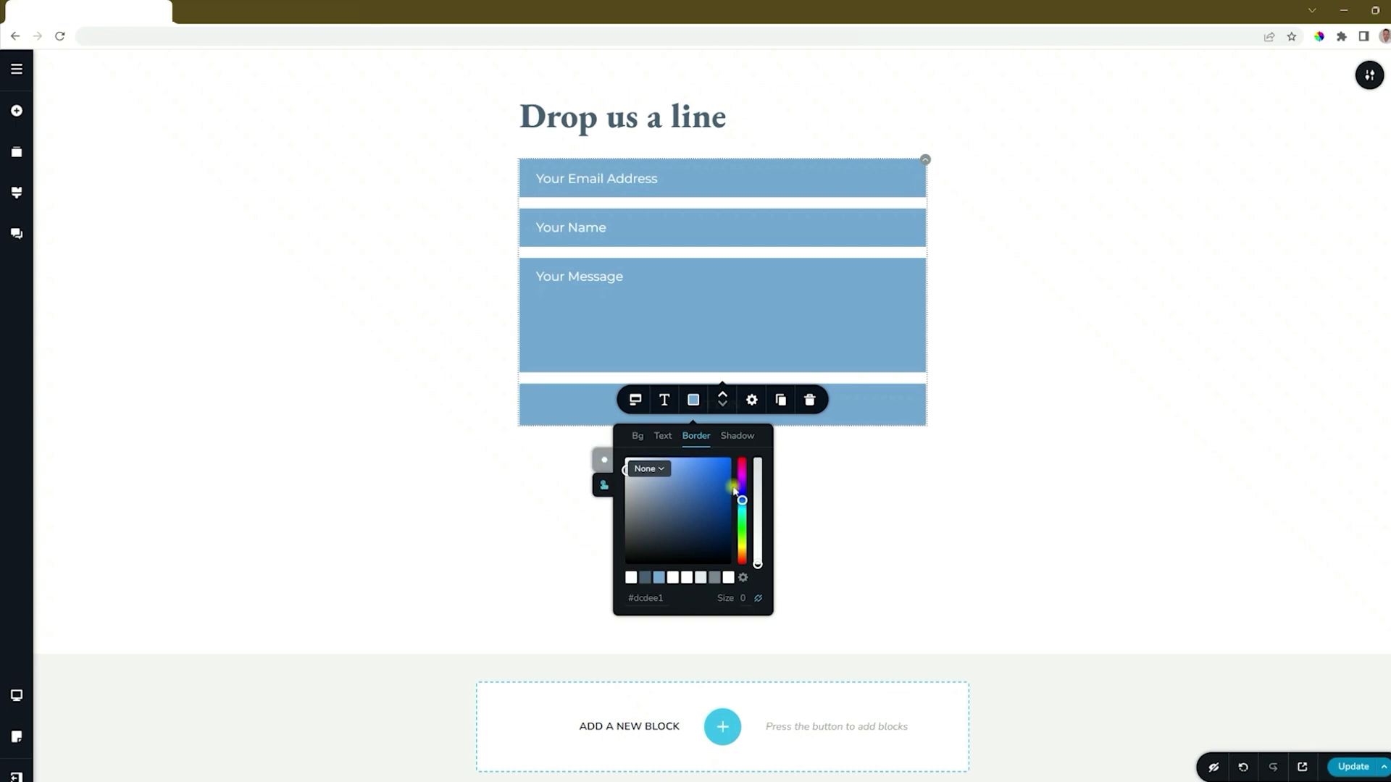
left_click(604, 468)
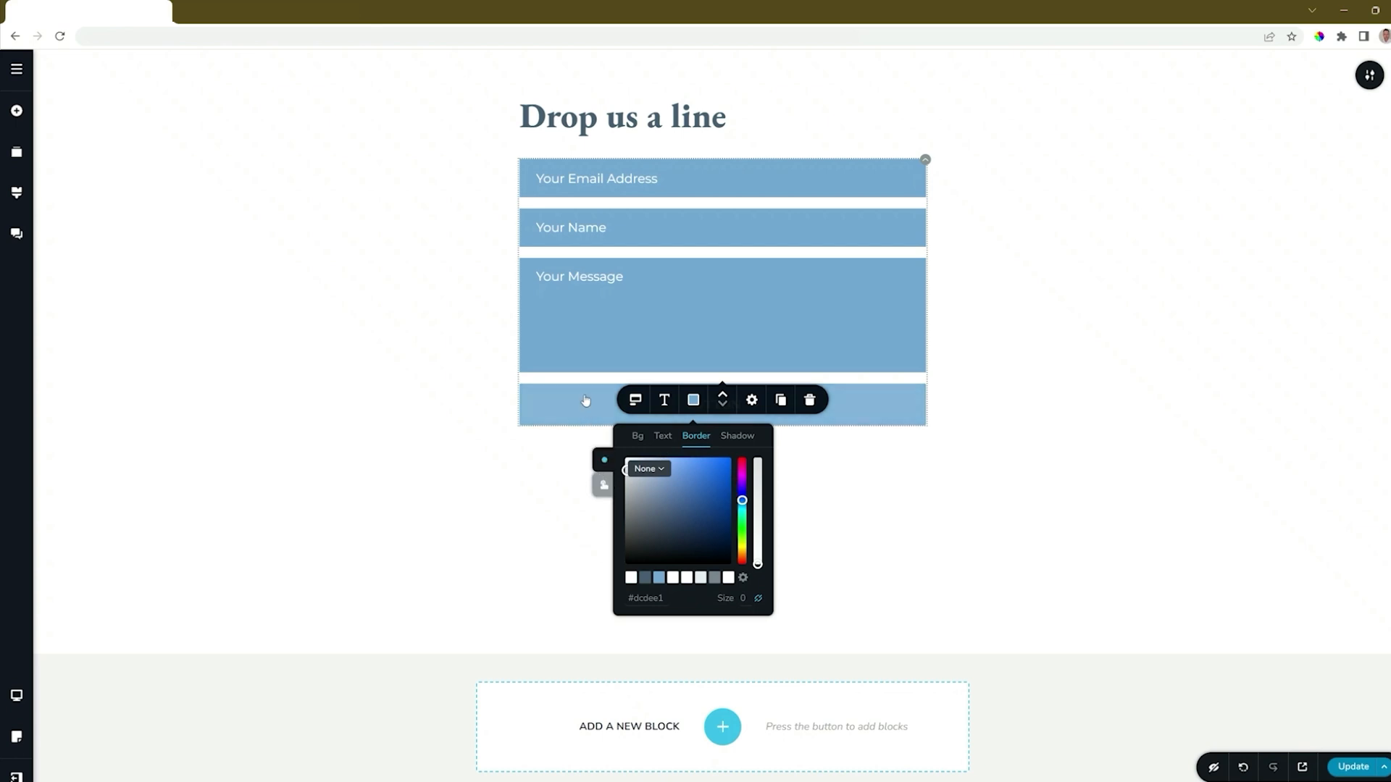
- Try the medium, large and custom sizes on the form's submit button and set its size to small
left_click(874, 416)
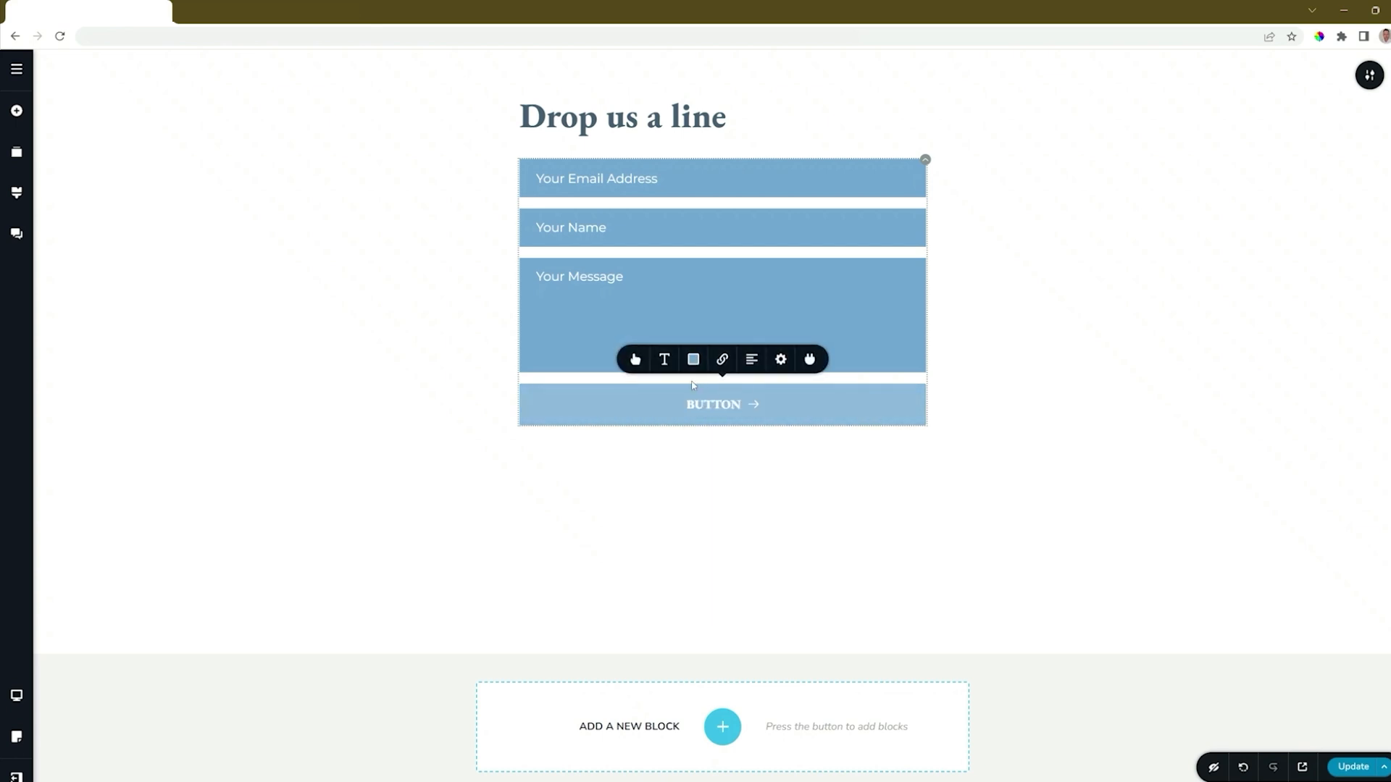
left_click(635, 359)
left_click(621, 245)
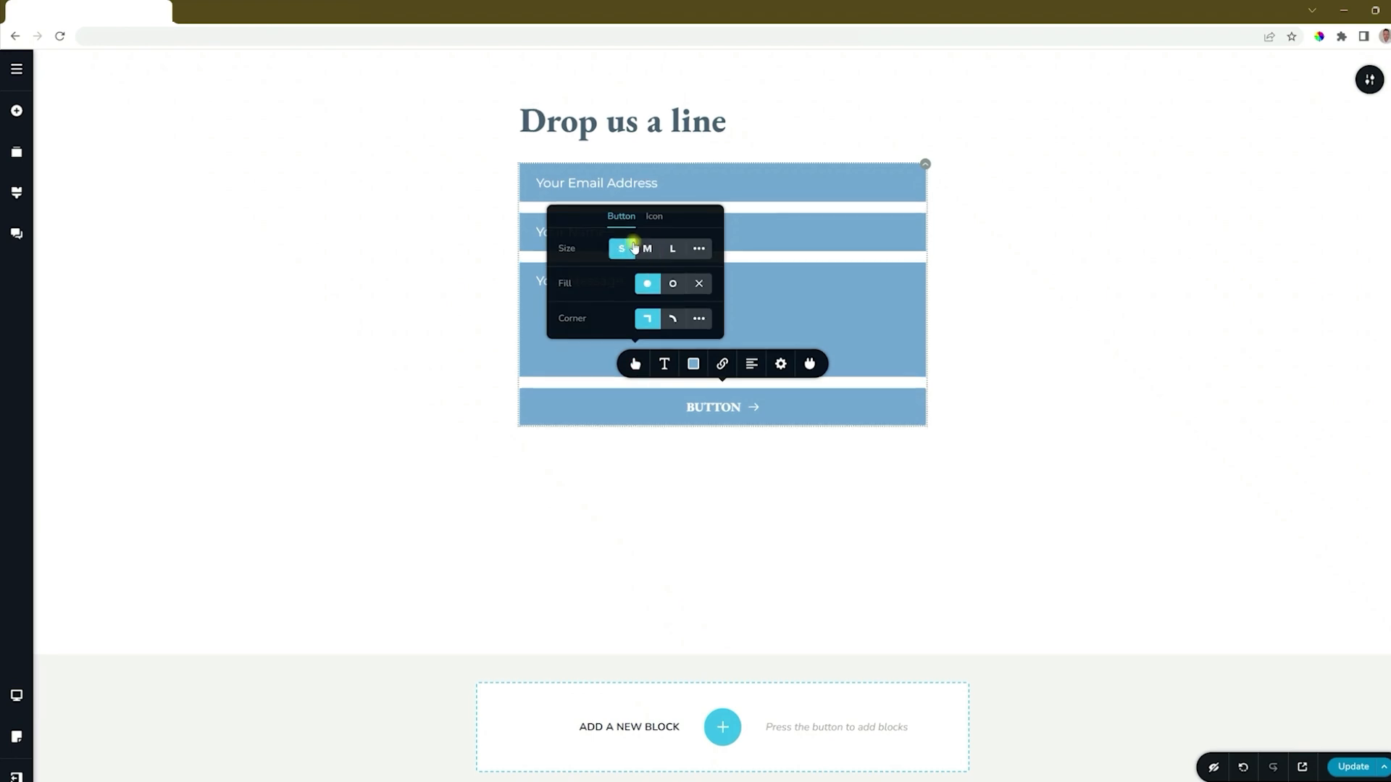
left_click(647, 244)
left_click(672, 244)
left_click(699, 242)
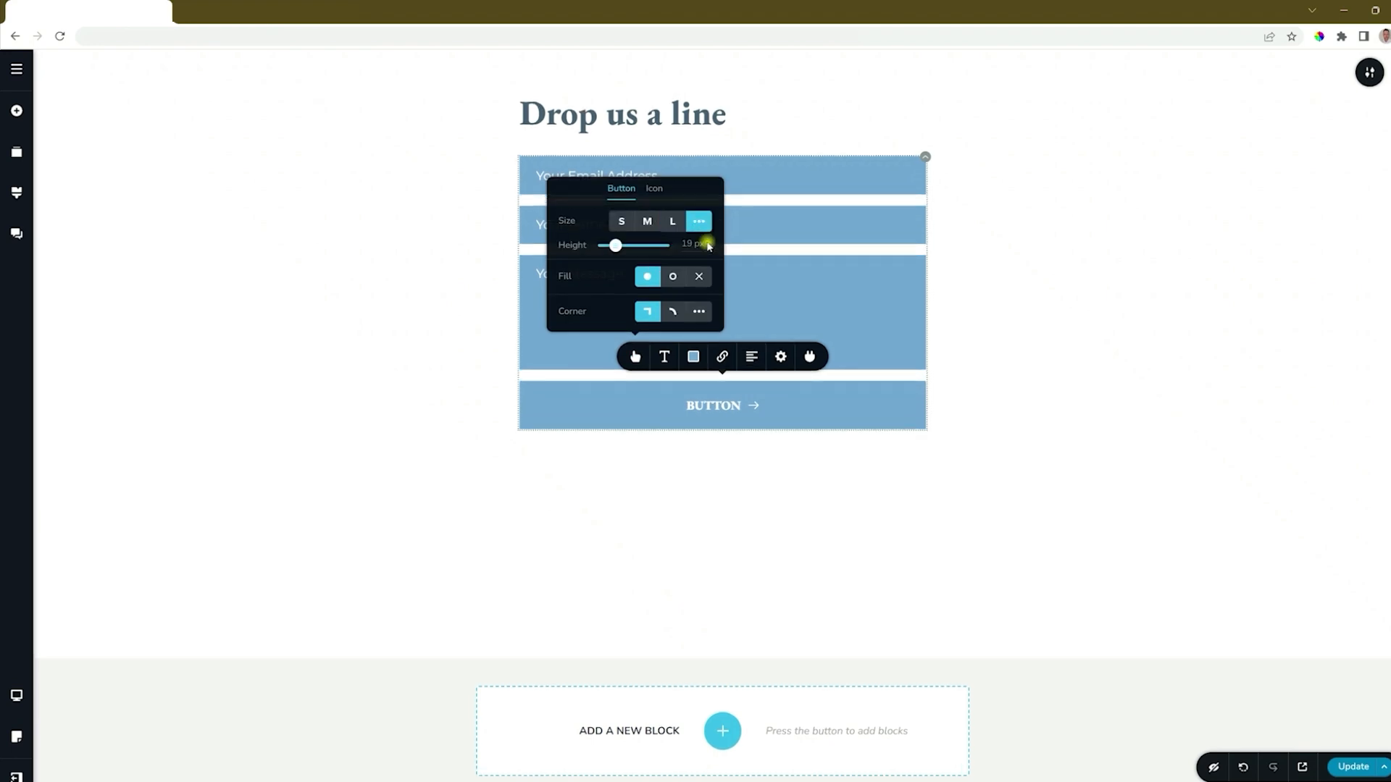
mouse_move(615, 245)
left_mouse_down()
mouse_move(633, 245)
mouse_move(618, 245)
left_mouse_up()
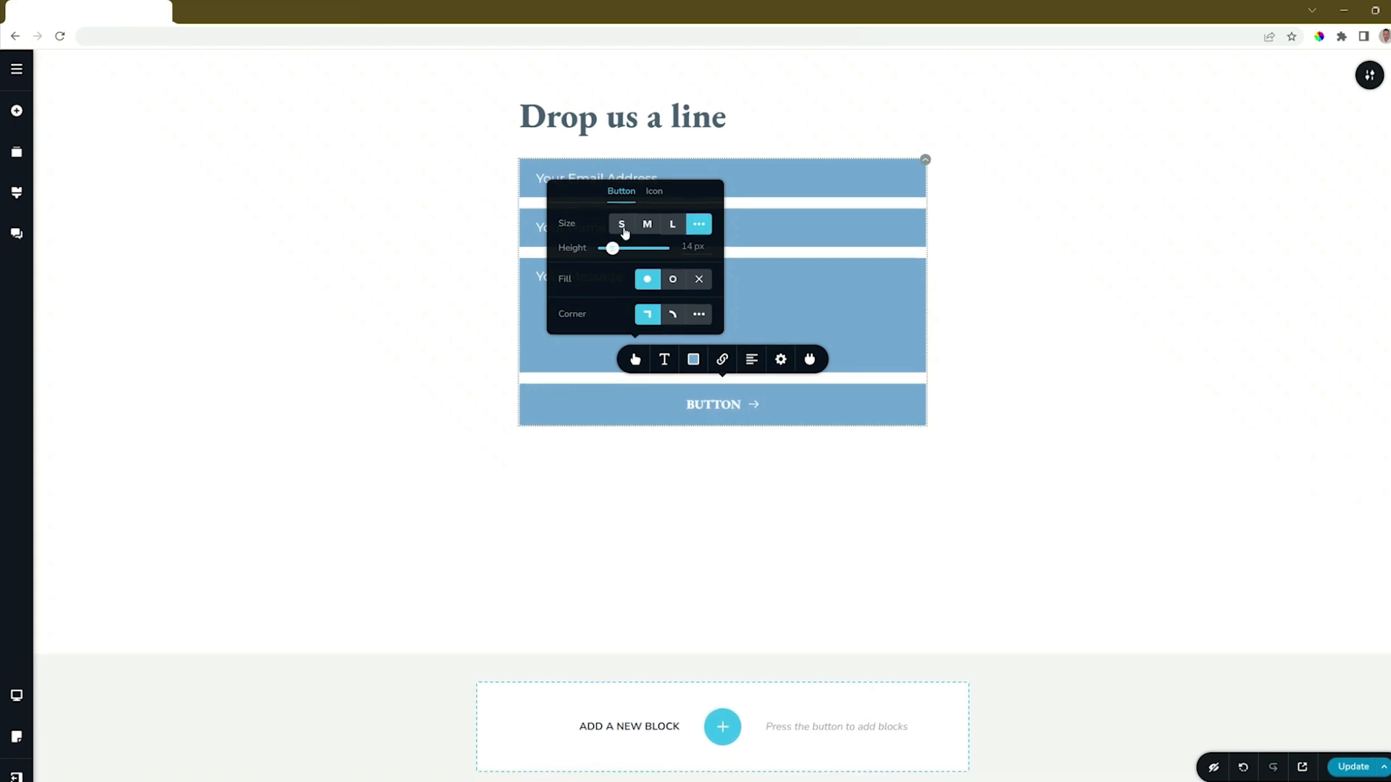
left_click(622, 221)
- Try the outline and no-fill styles and rounded corners on the button, returning to solid fill and square corners
left_click(672, 284)
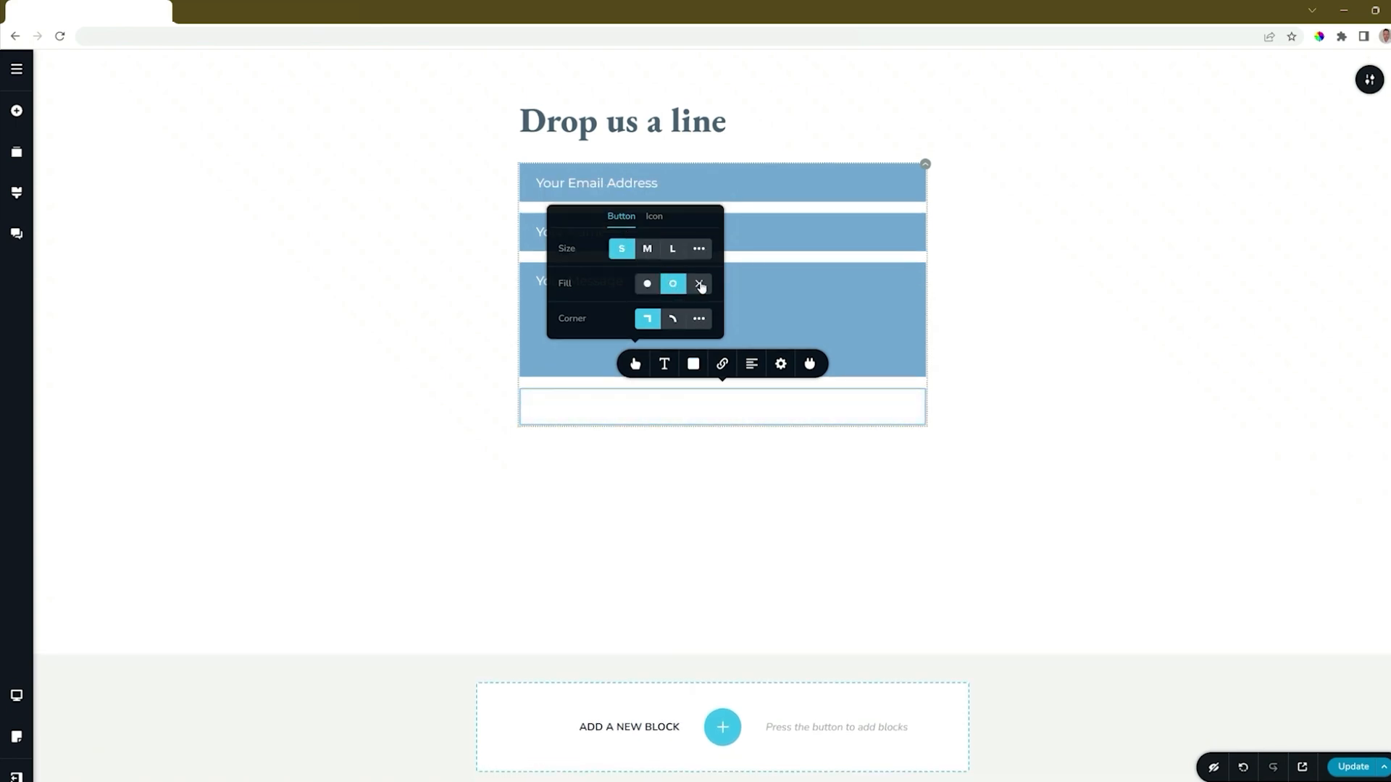
left_click(699, 283)
left_click(652, 284)
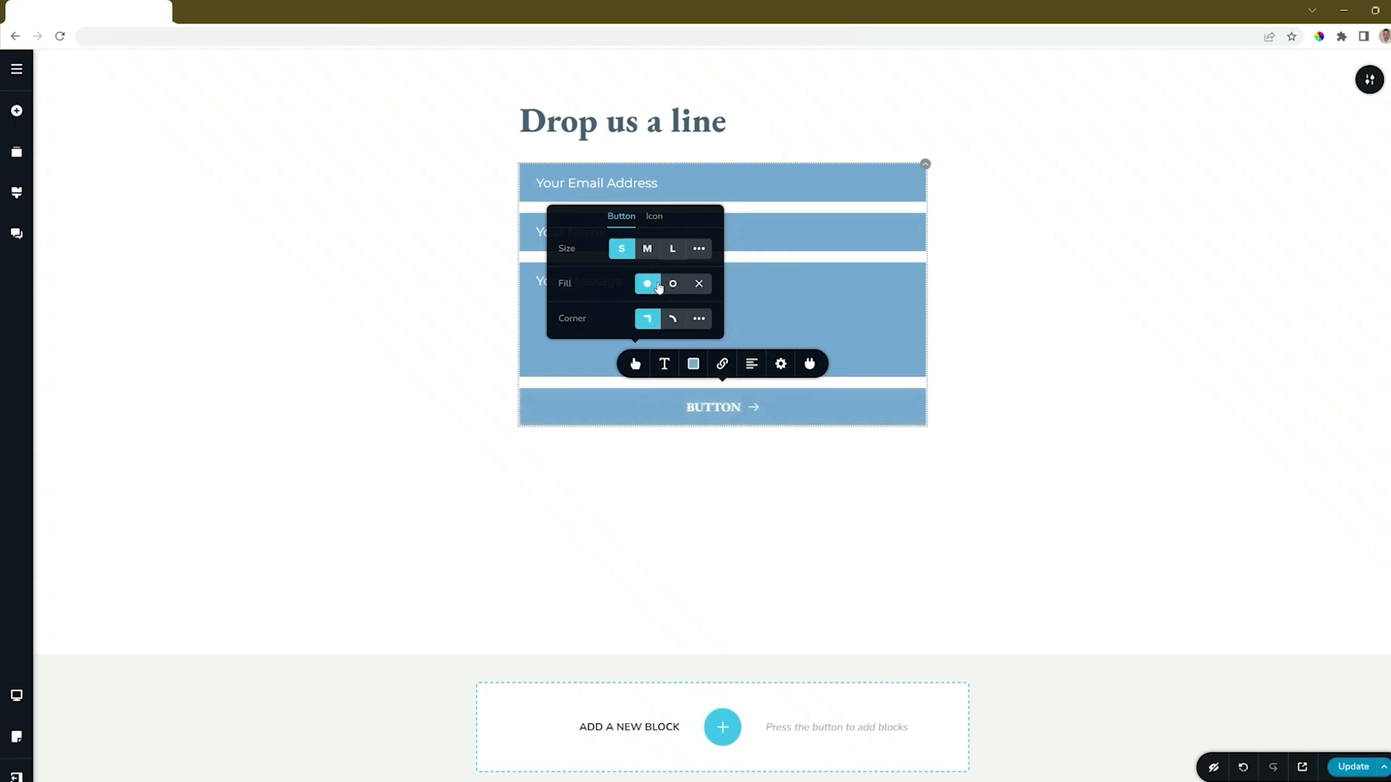
left_click(674, 322)
left_click(654, 323)
- Try the button's arrow icon before the text, return it after the text and remove the icon
left_click(655, 216)
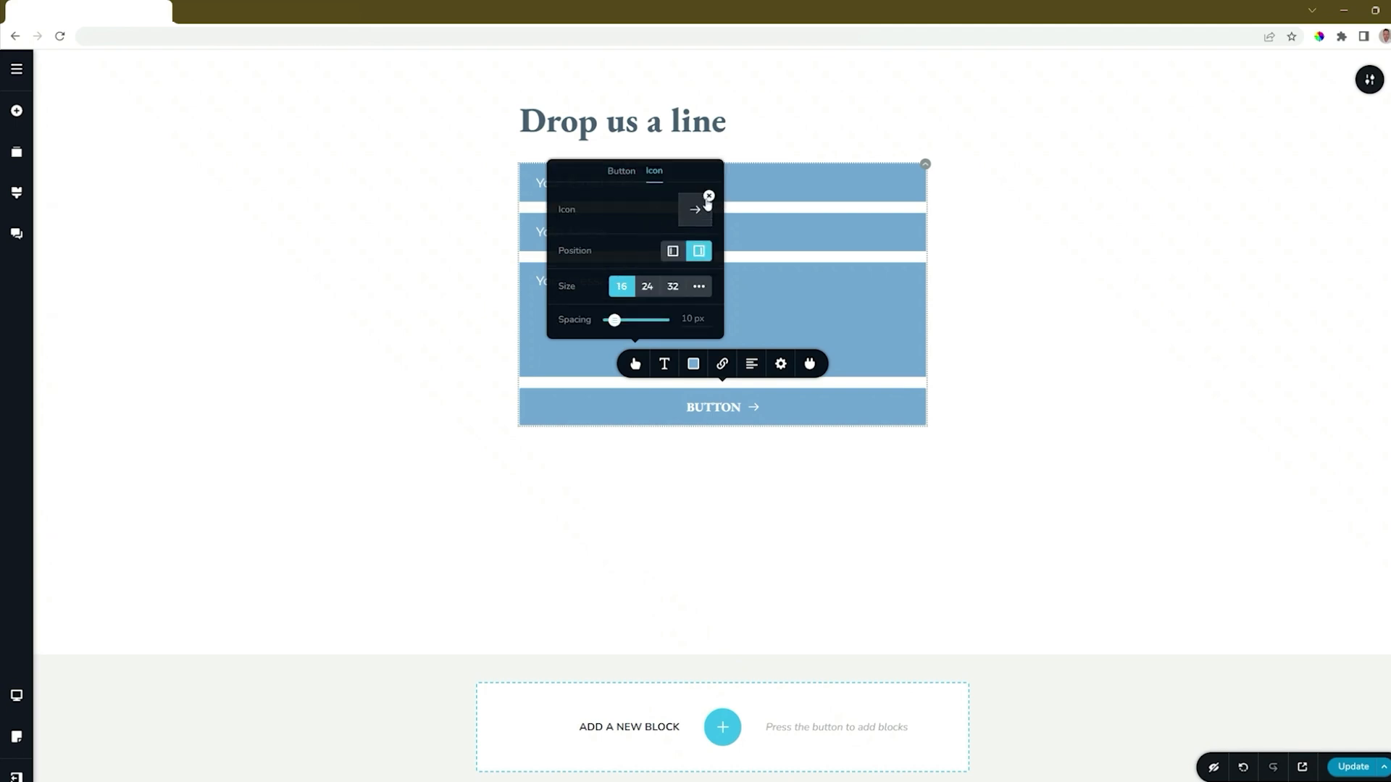
left_click(673, 250)
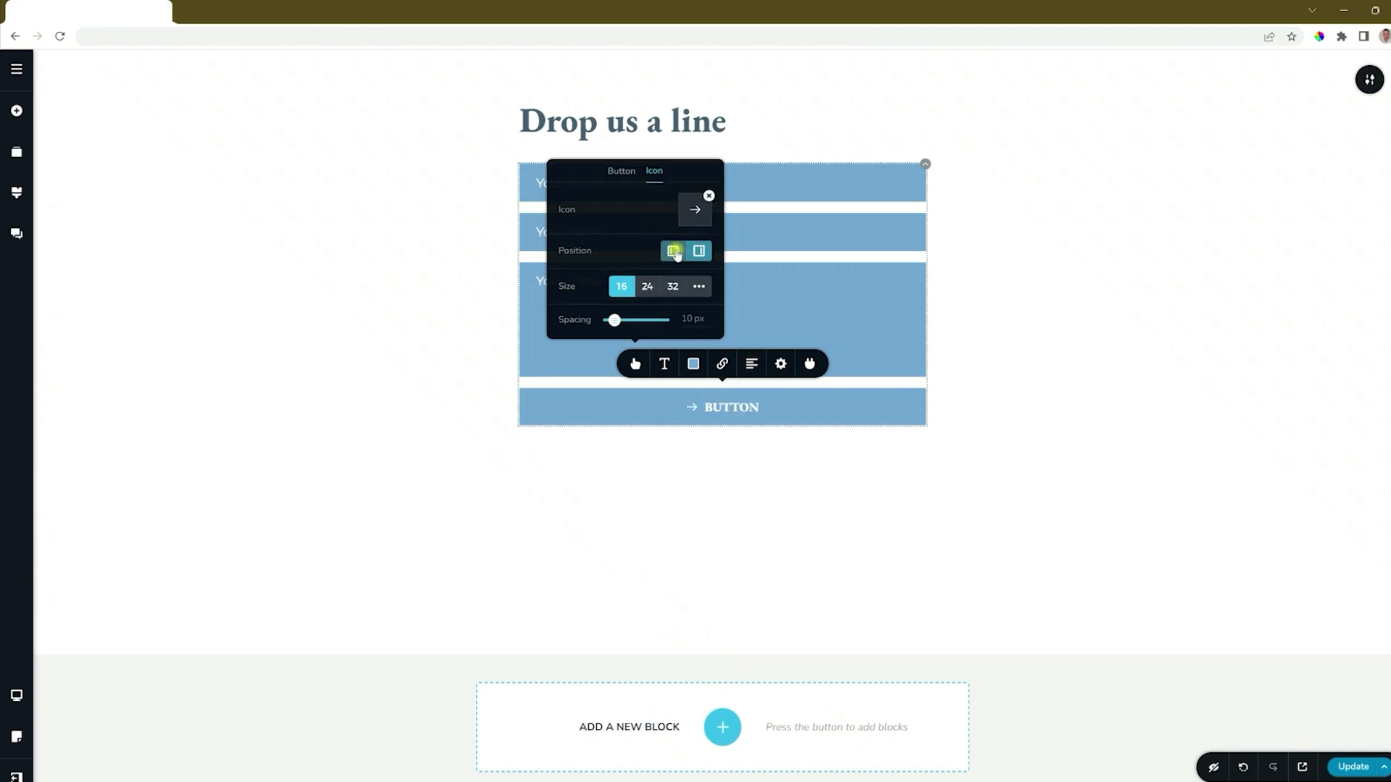
left_click(698, 250)
left_click(708, 197)
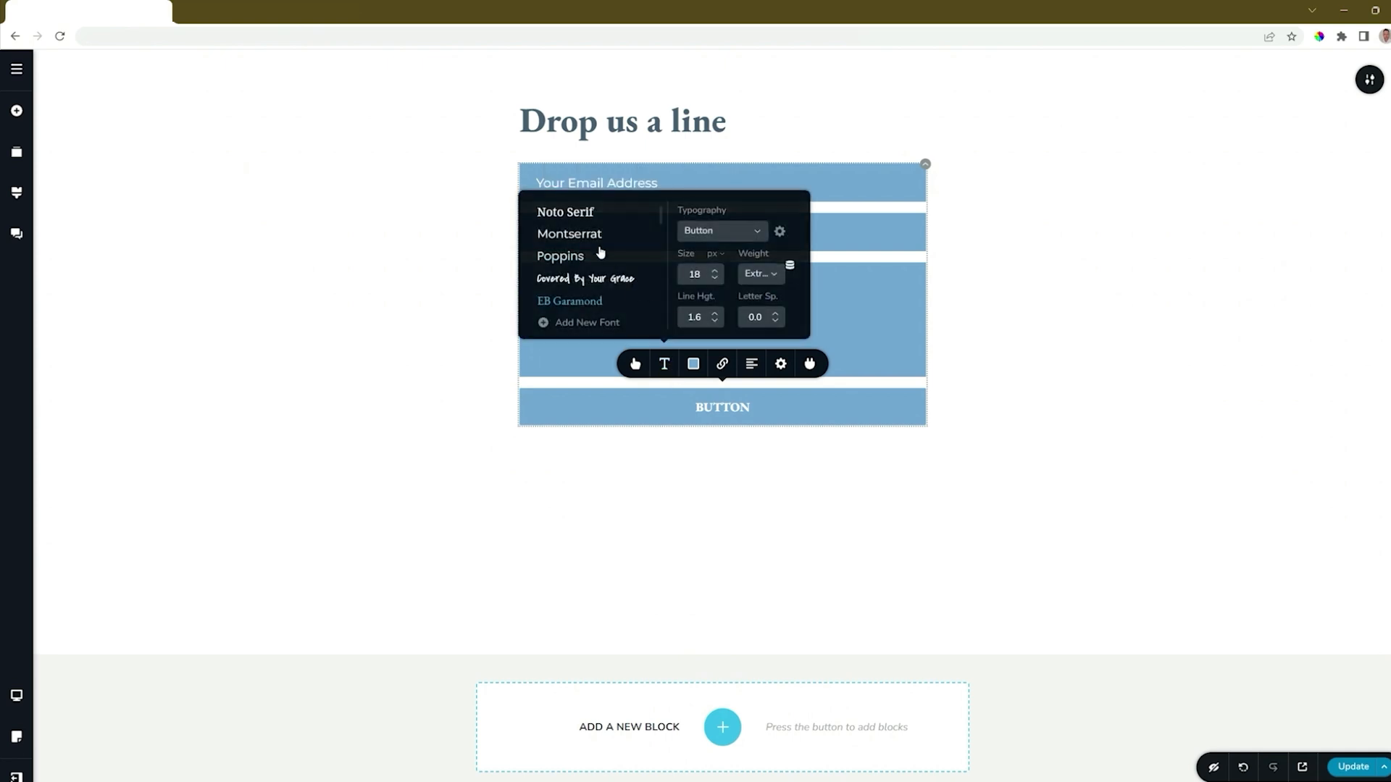
- Set the button's font to Montserrat and its background to the dark slate palette colour #4A5F71
left_click(596, 235)
left_click(694, 364)
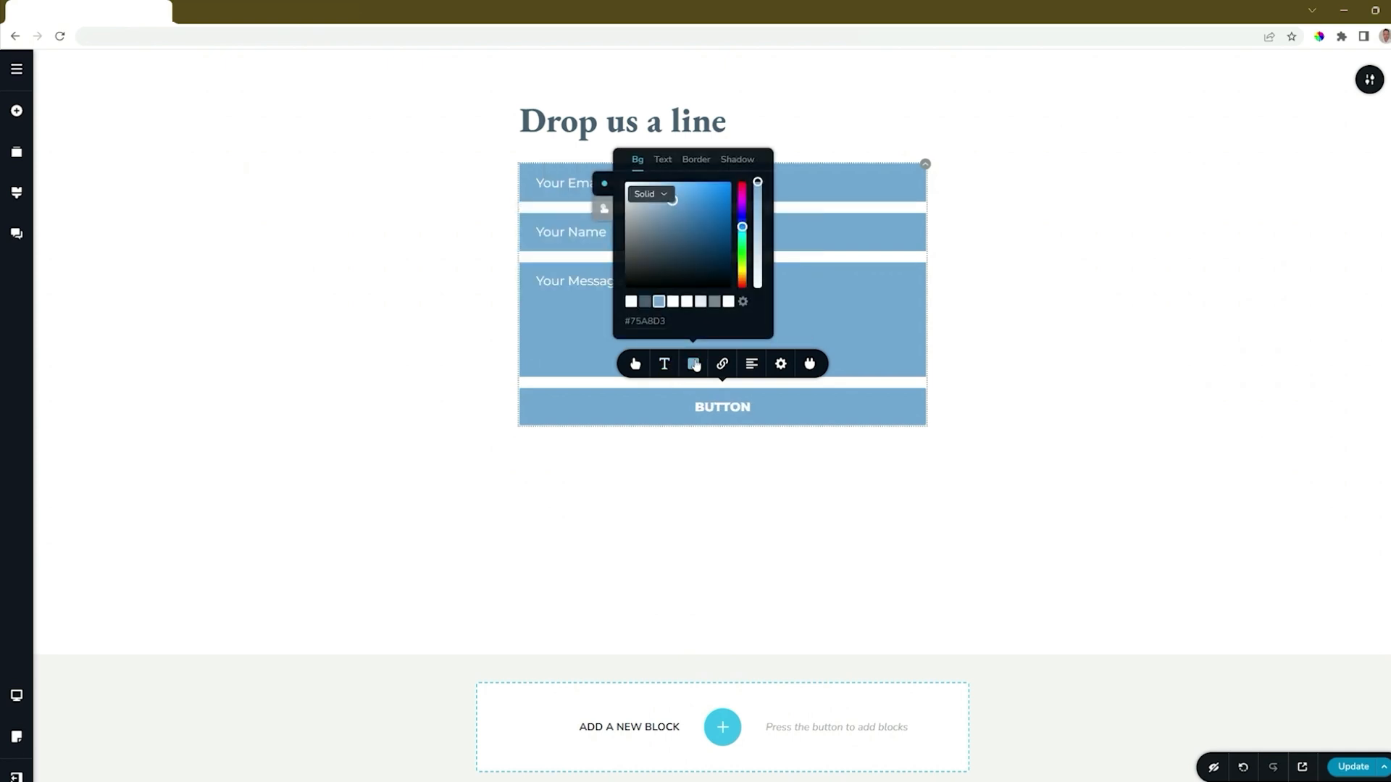
left_click(644, 302)
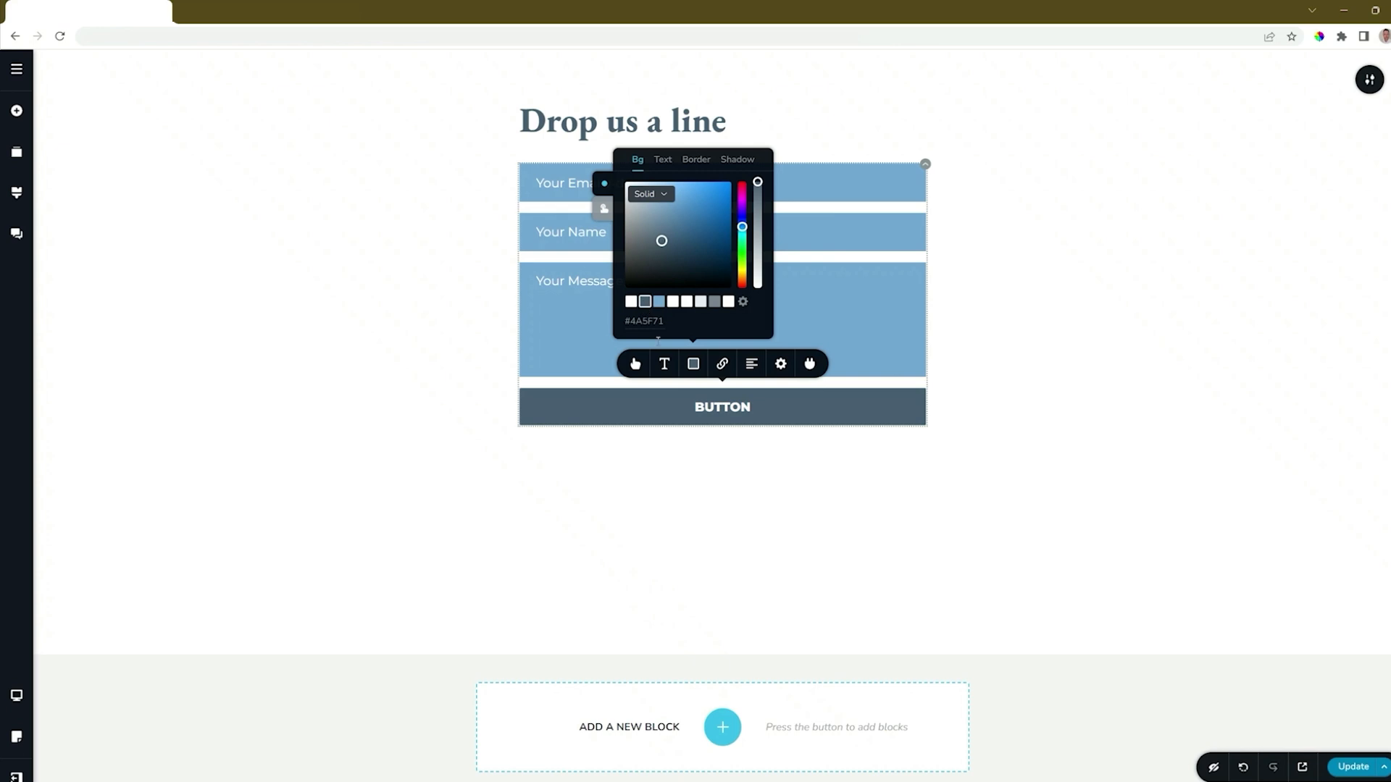
- Reduce the submit button's width to 39% and align it to the right of the form
left_click(781, 364)
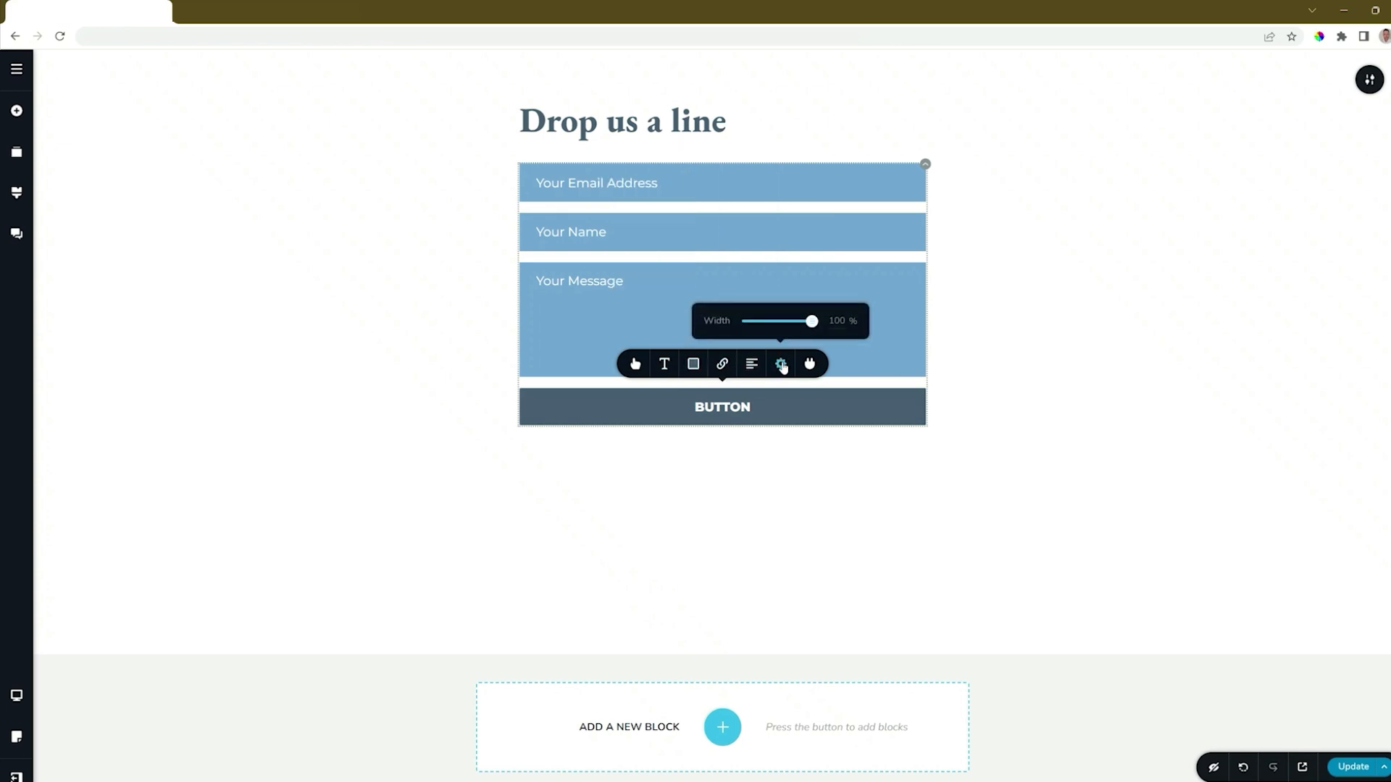
left_click_drag(812, 321, 772, 322)
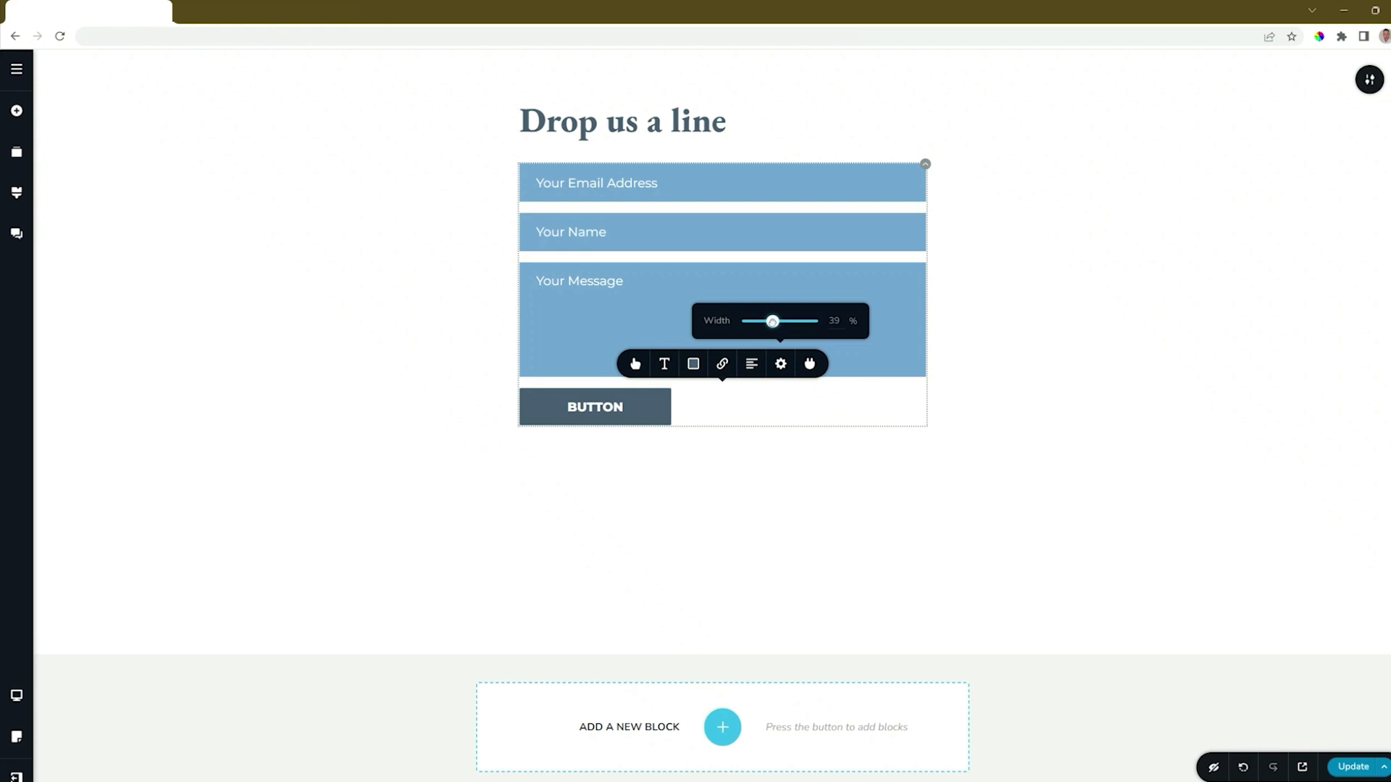
left_click(753, 365)
left_click(754, 366)
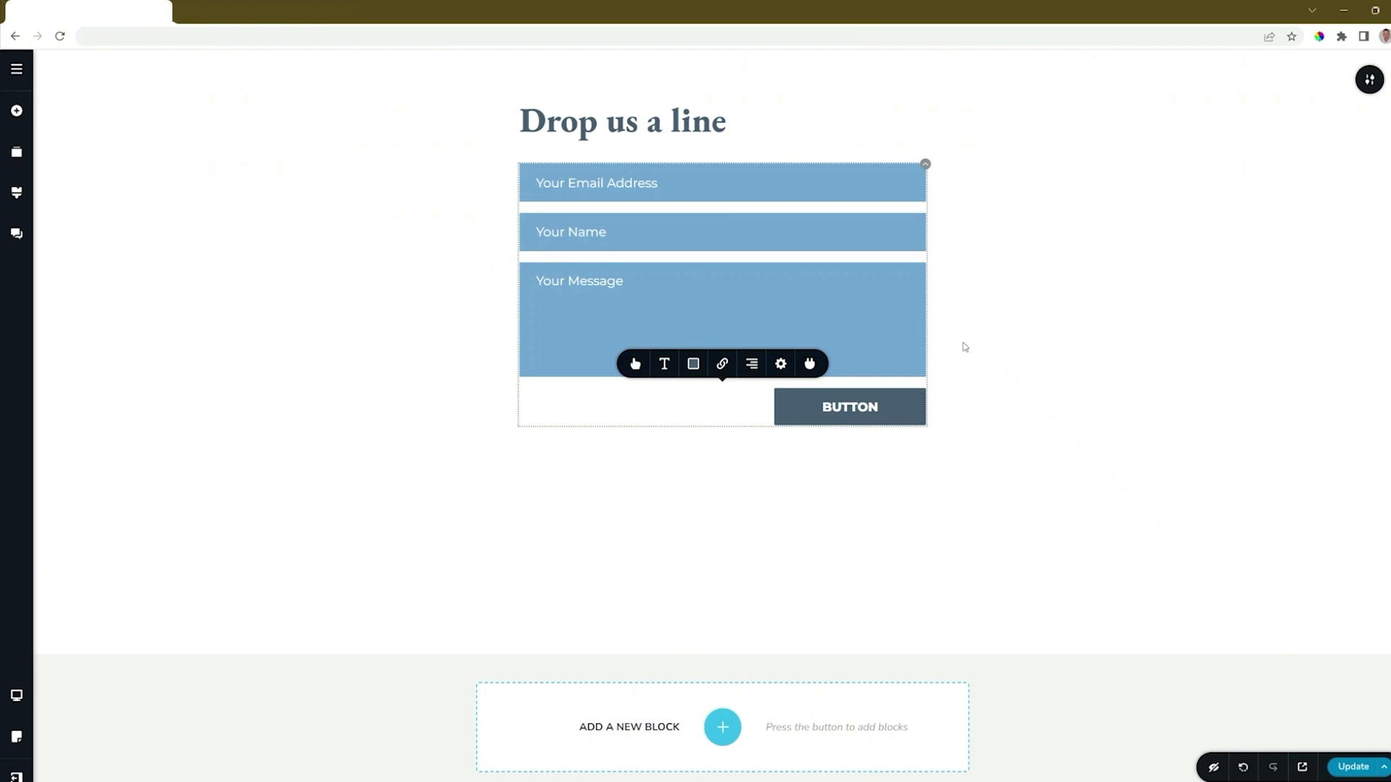
- Examine the button's success and error message options and its redirect option after submission
left_click(721, 365)
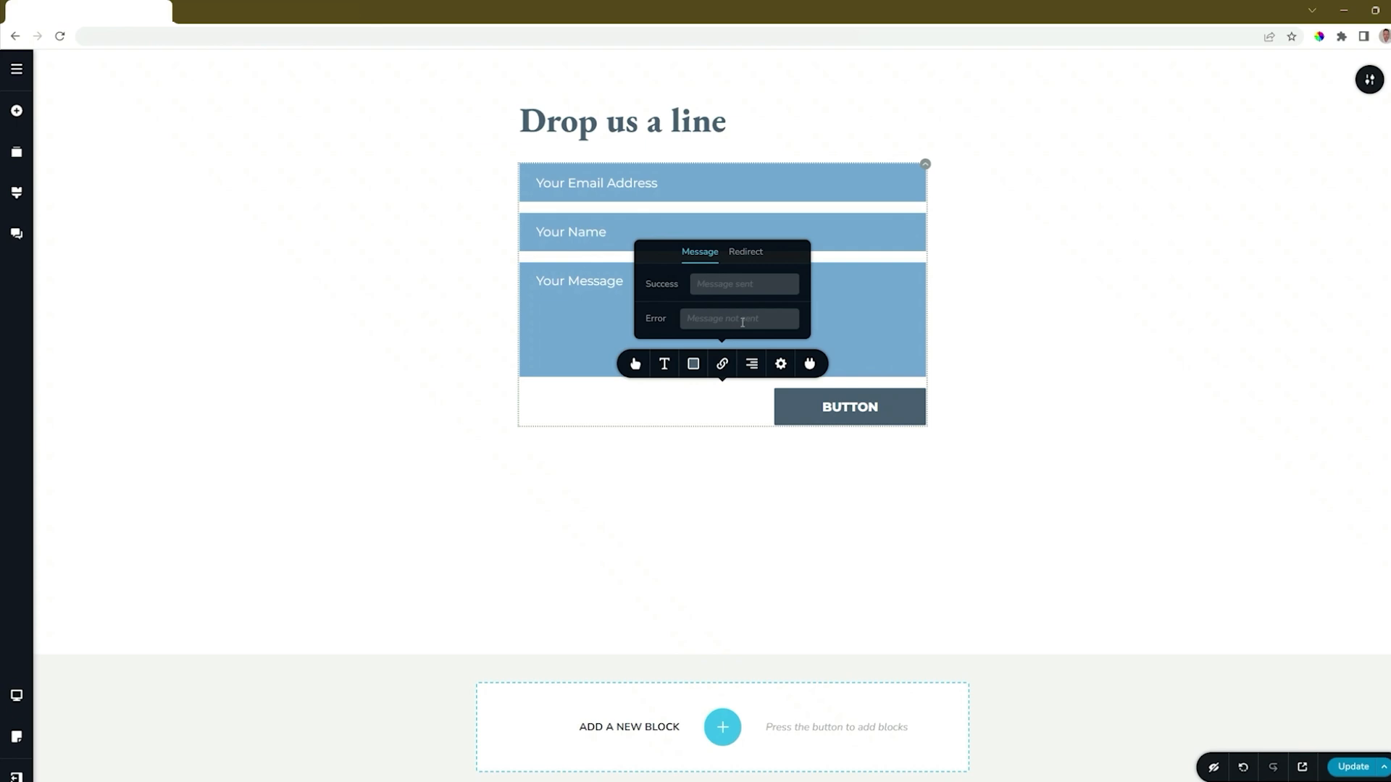
left_click(743, 253)
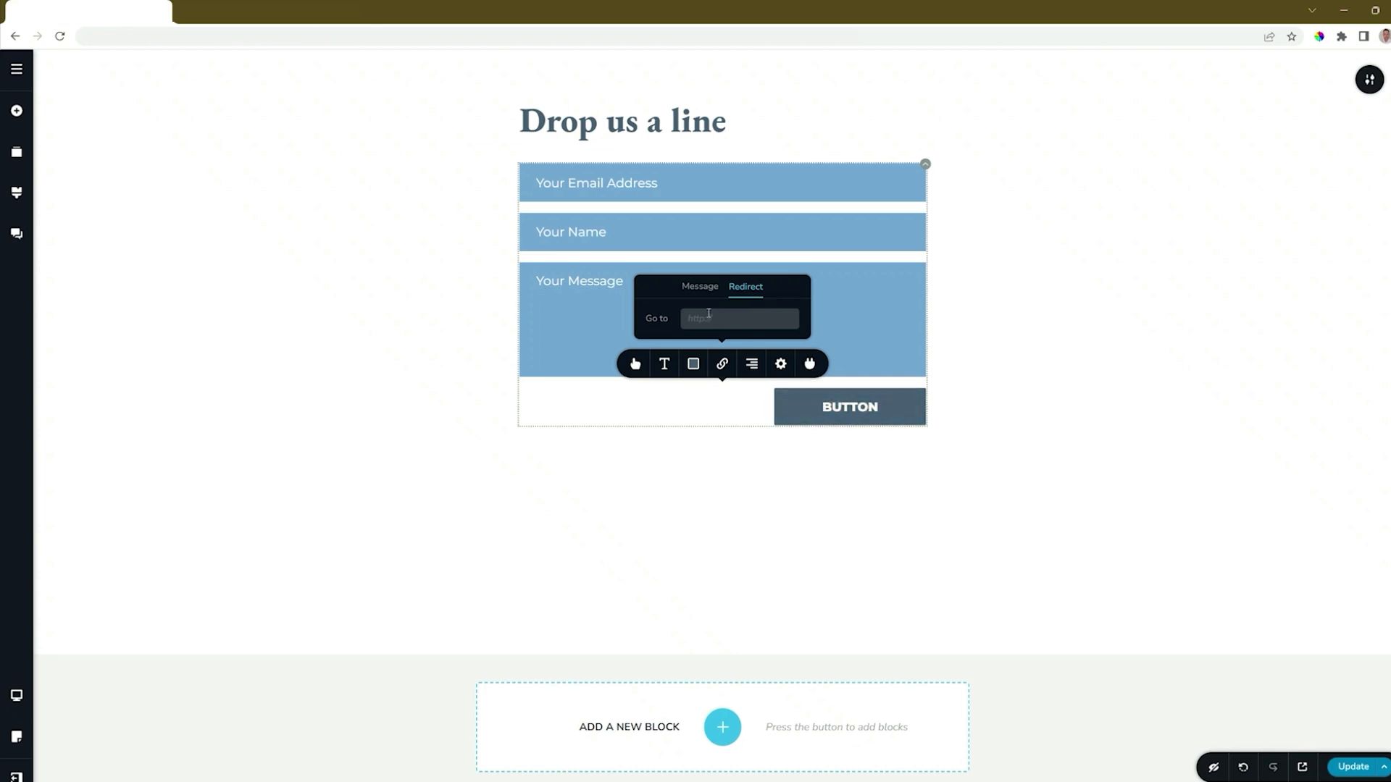
left_click(724, 368)
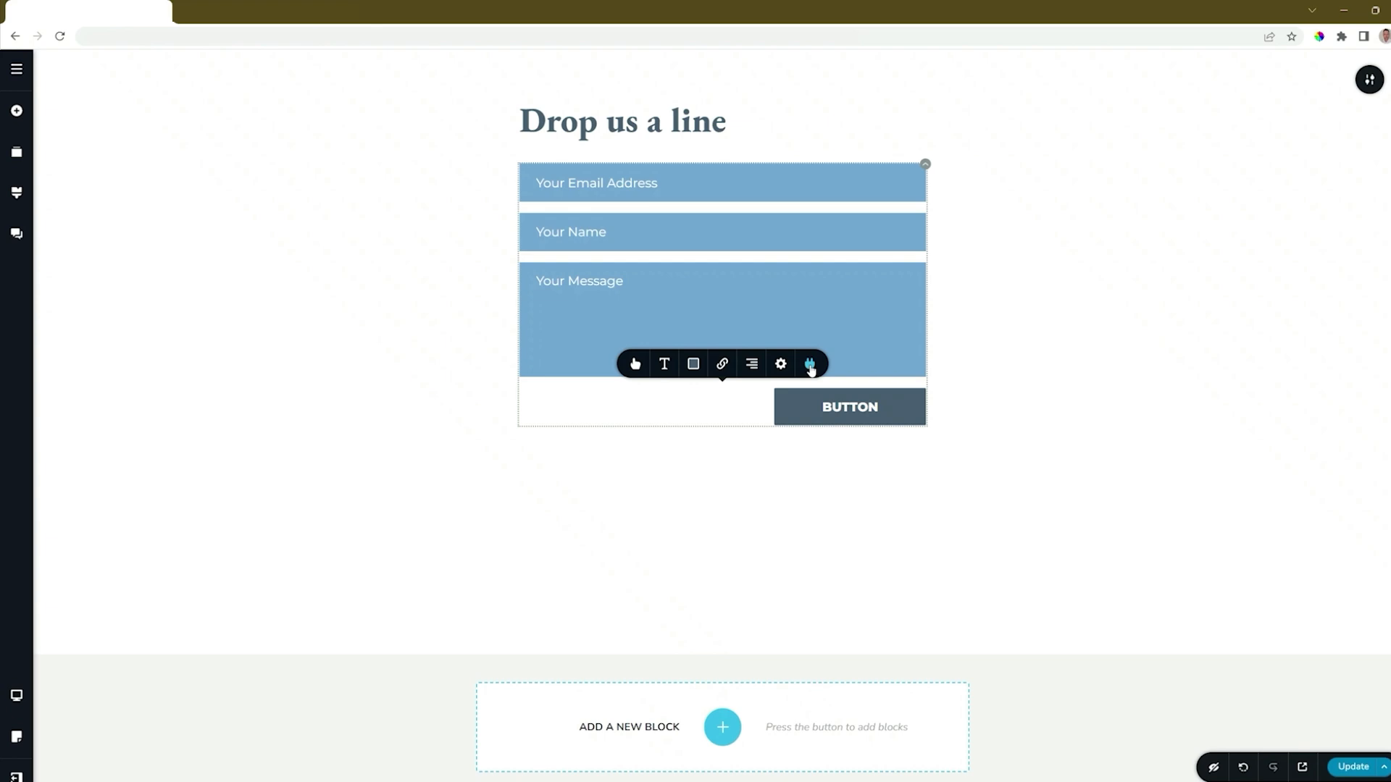
- Save the page changes with Update and return to the projects dashboard
left_click(1355, 770)
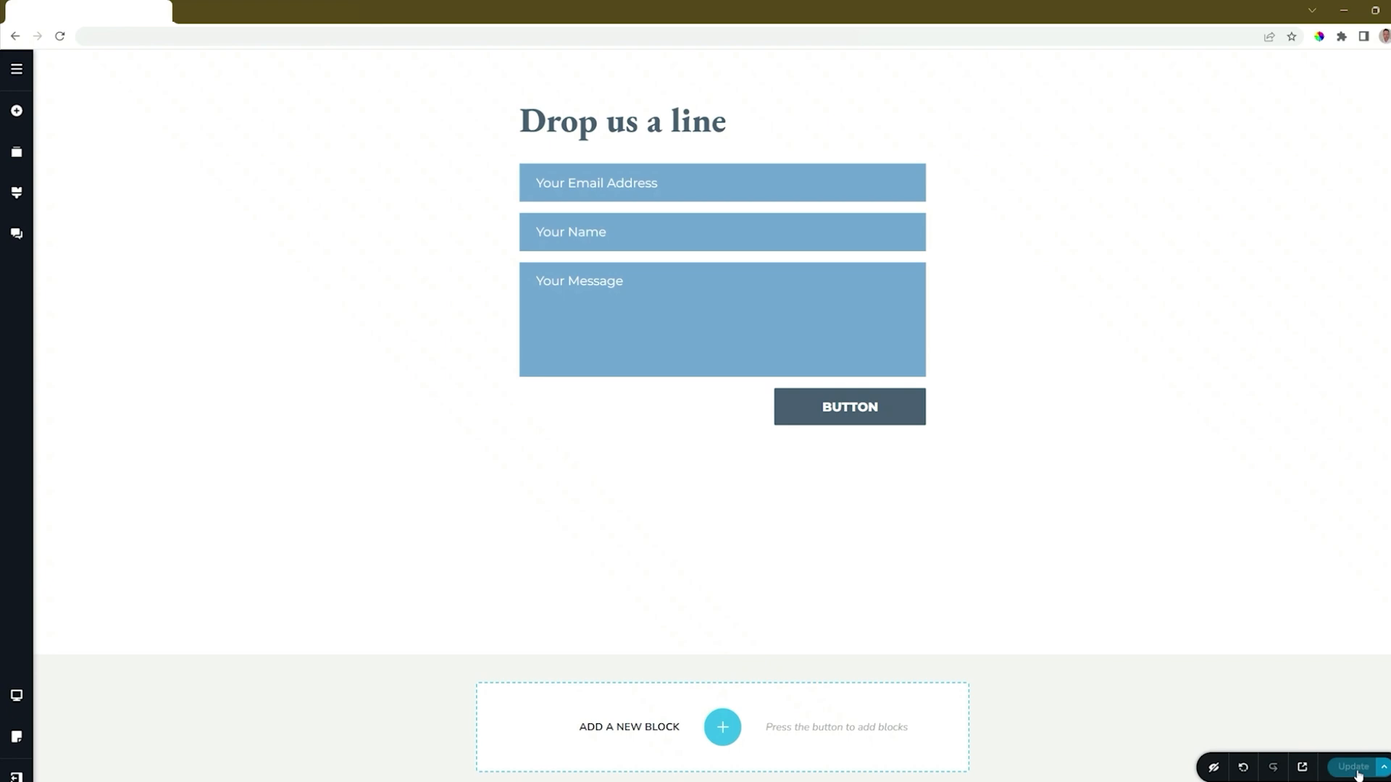
left_click(18, 776)
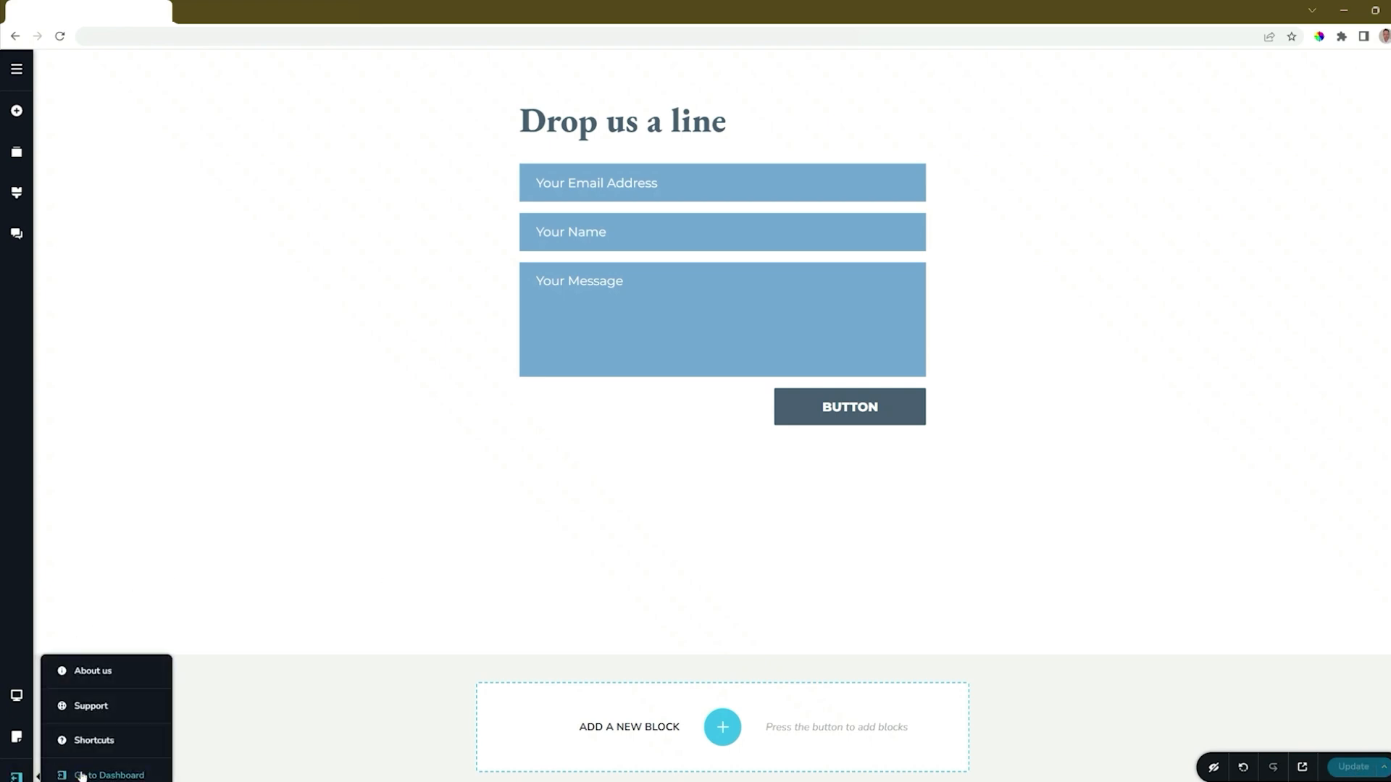
left_click(82, 774)
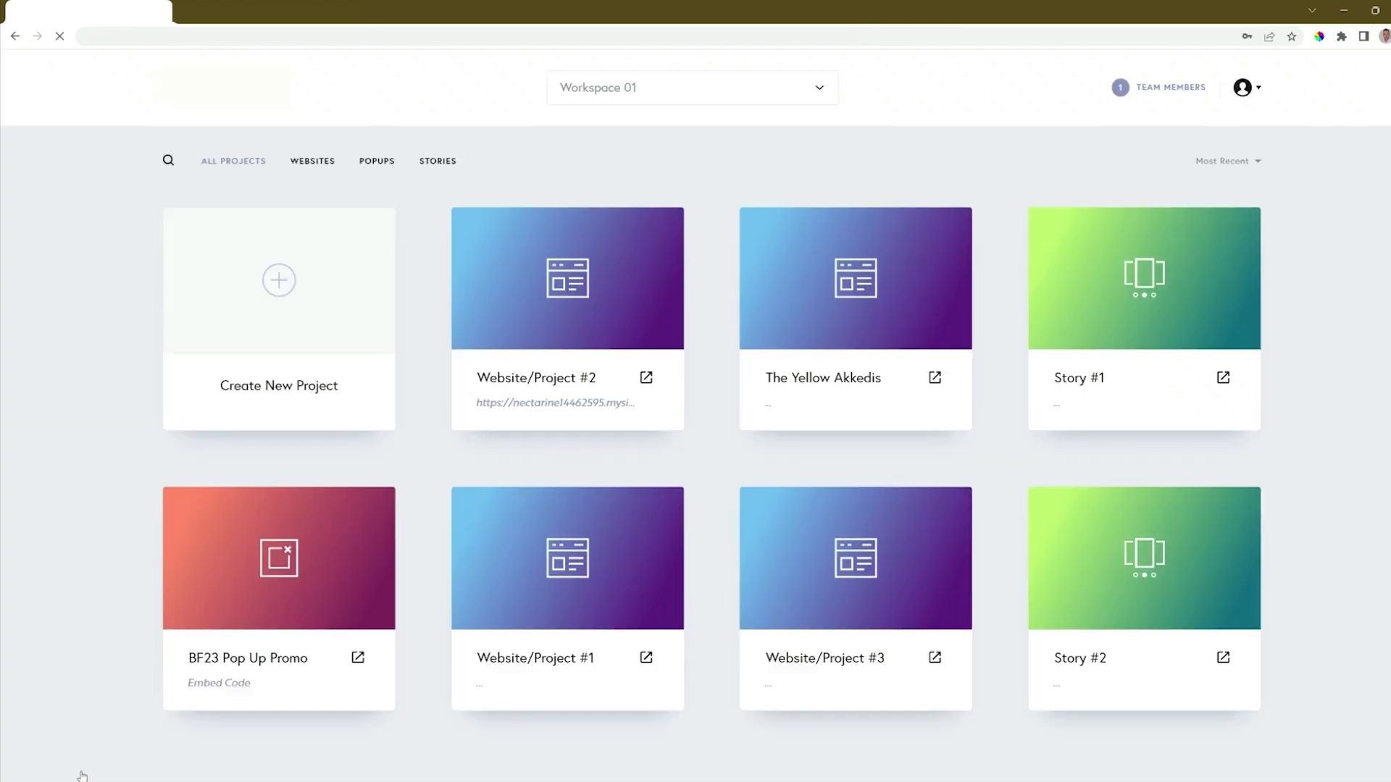
- Check the leads received for Website/Project #2 and close the leads list
mouse_move(625, 353)
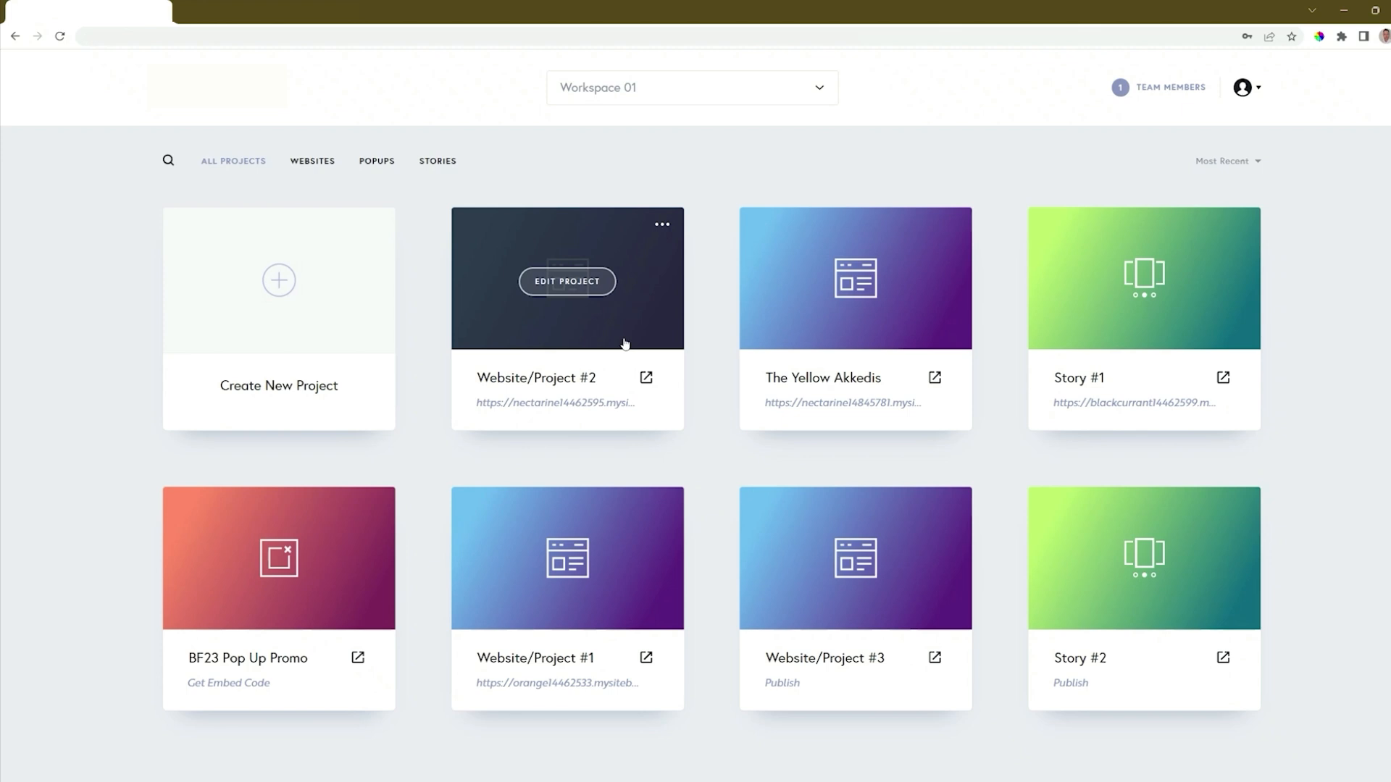
left_click(663, 228)
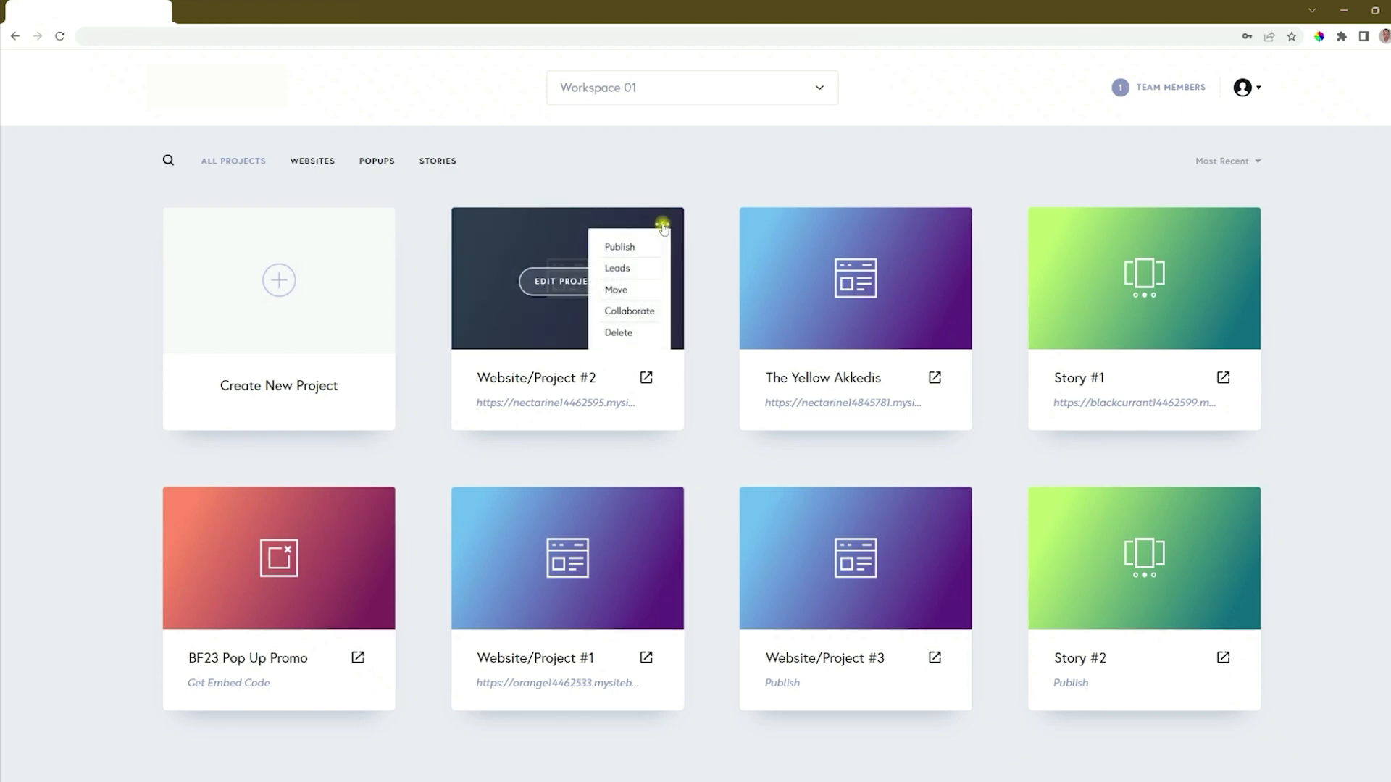
left_click(613, 269)
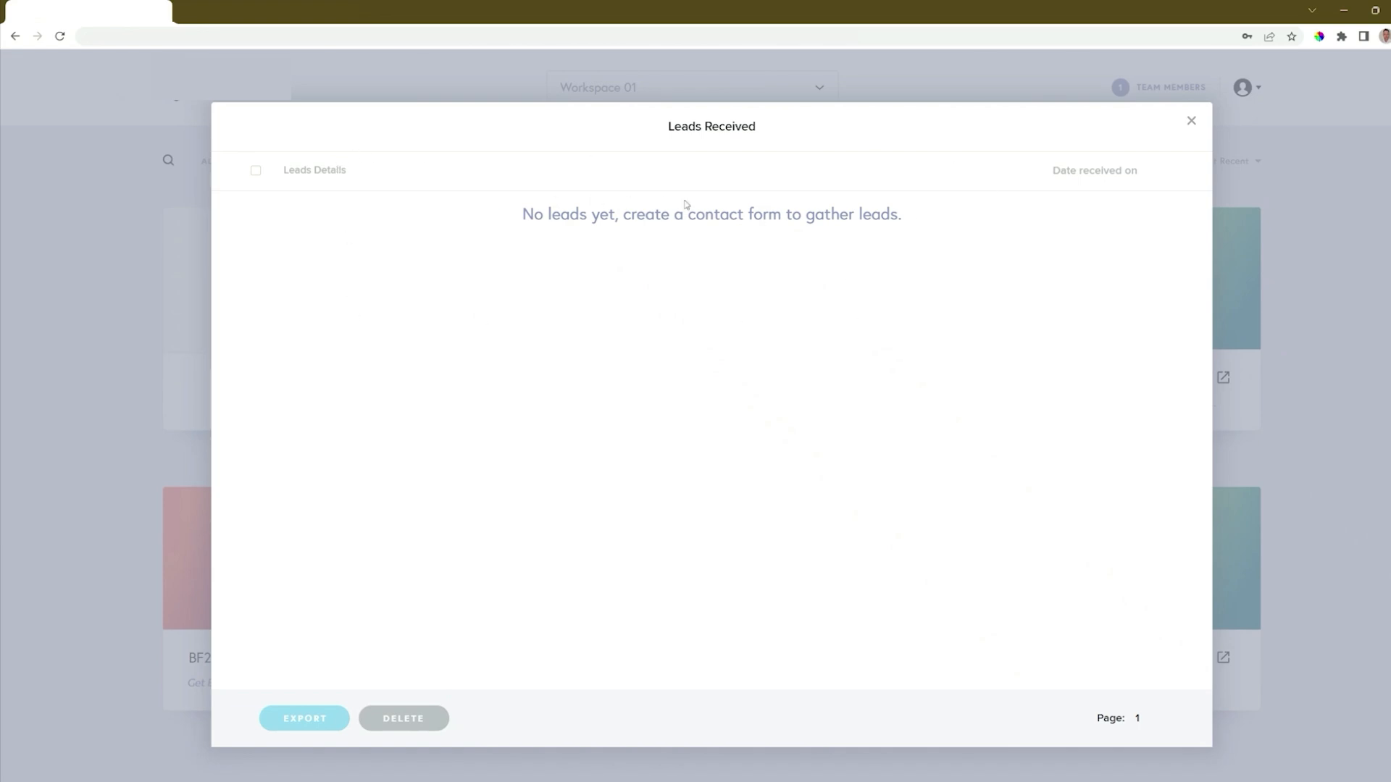
key("Escape")
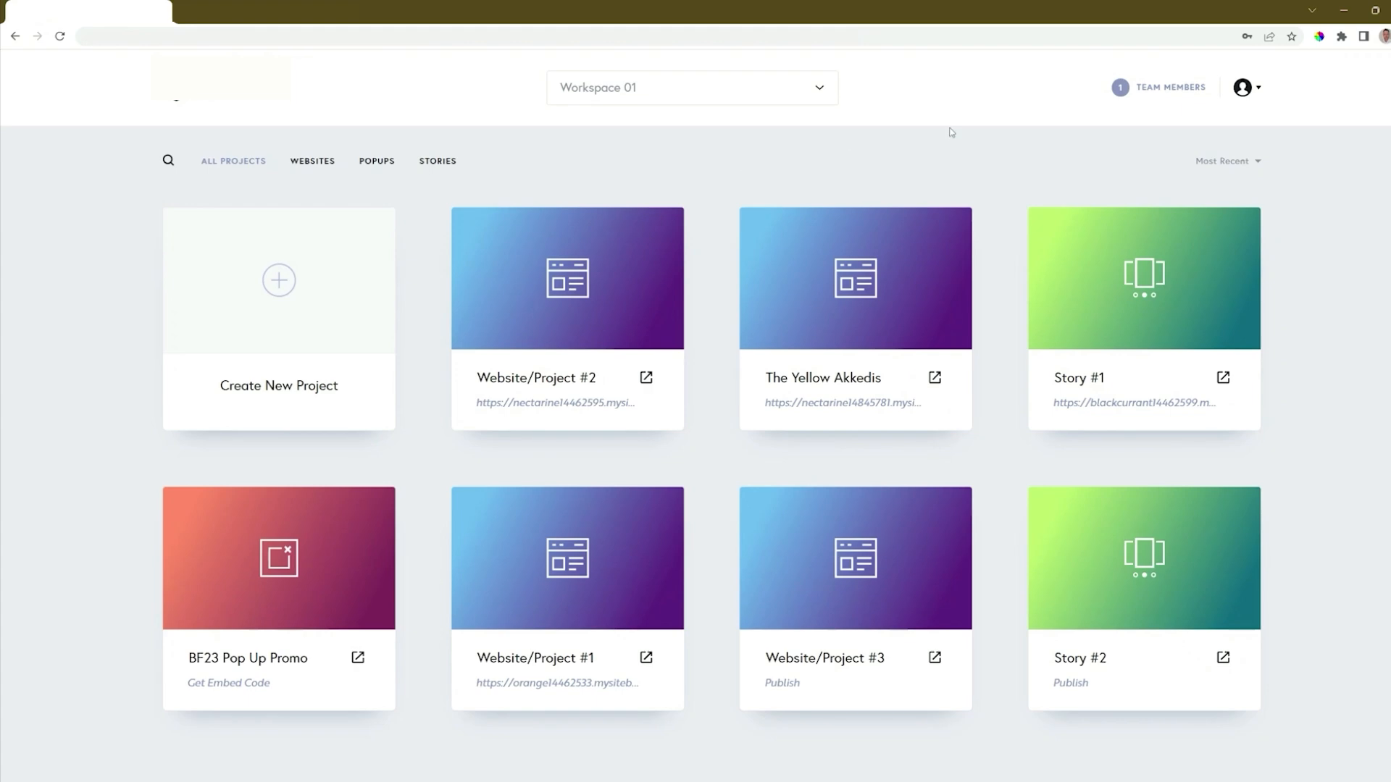
- Open the live page of Website/Project #2 and submit its contact form with an email address, a name and the message "My Message"
left_click(643, 385)
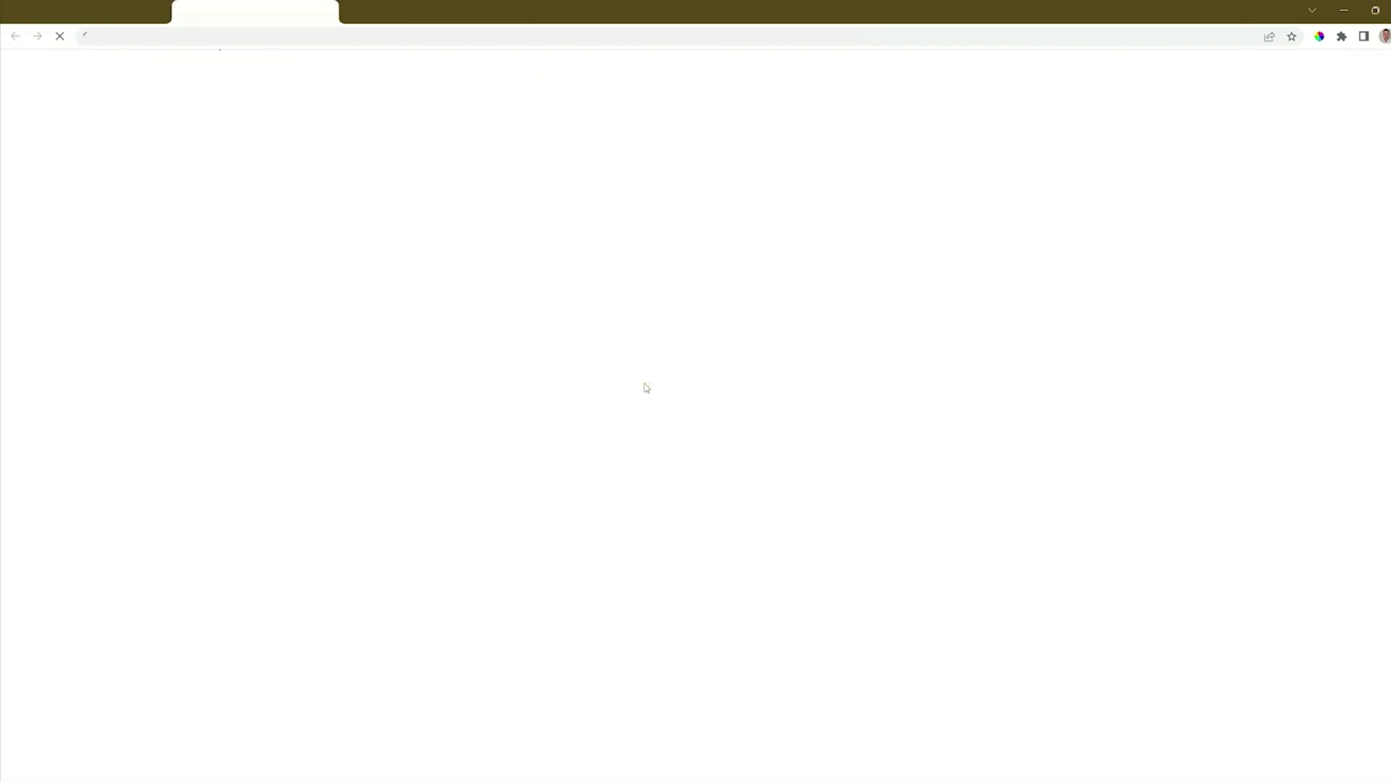
scroll(646, 387, "down", 20)
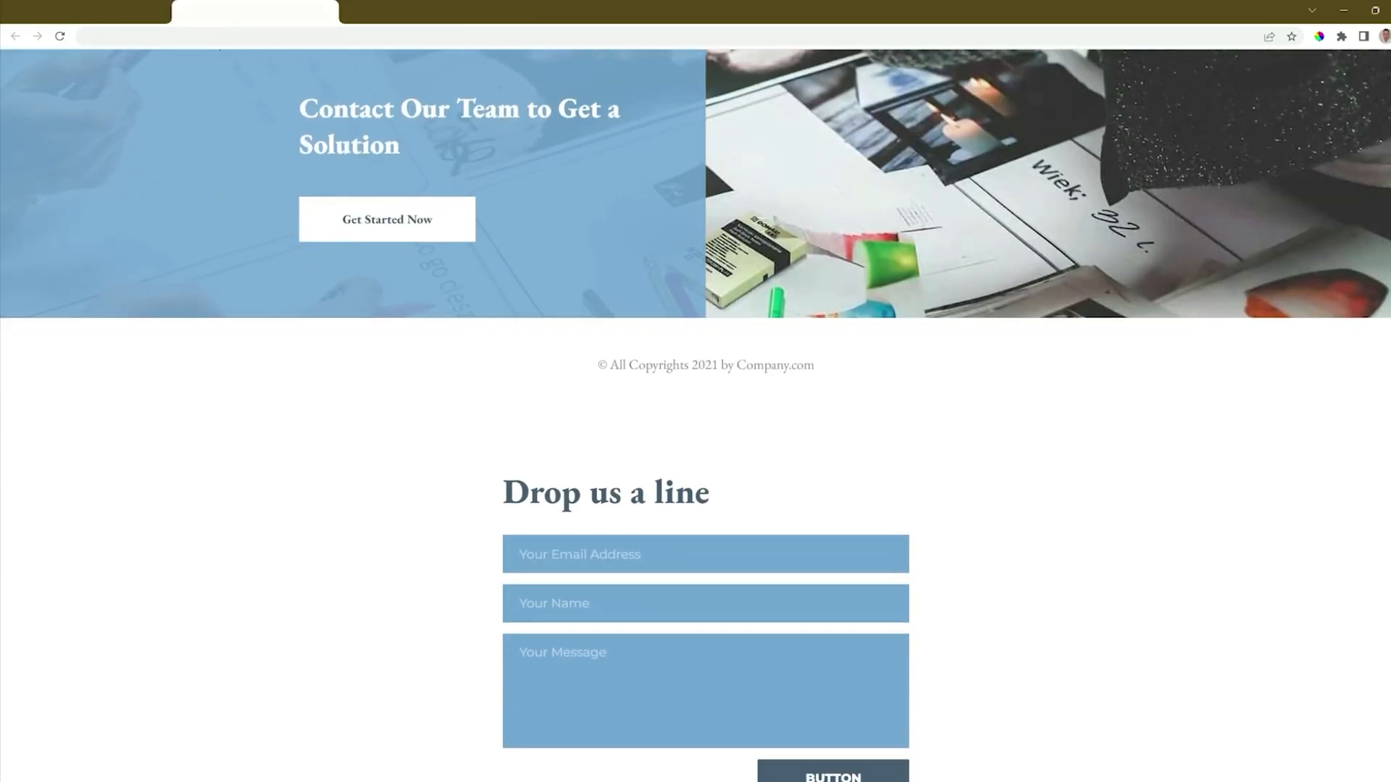
scroll(646, 388, "down", 3)
left_click(591, 327)
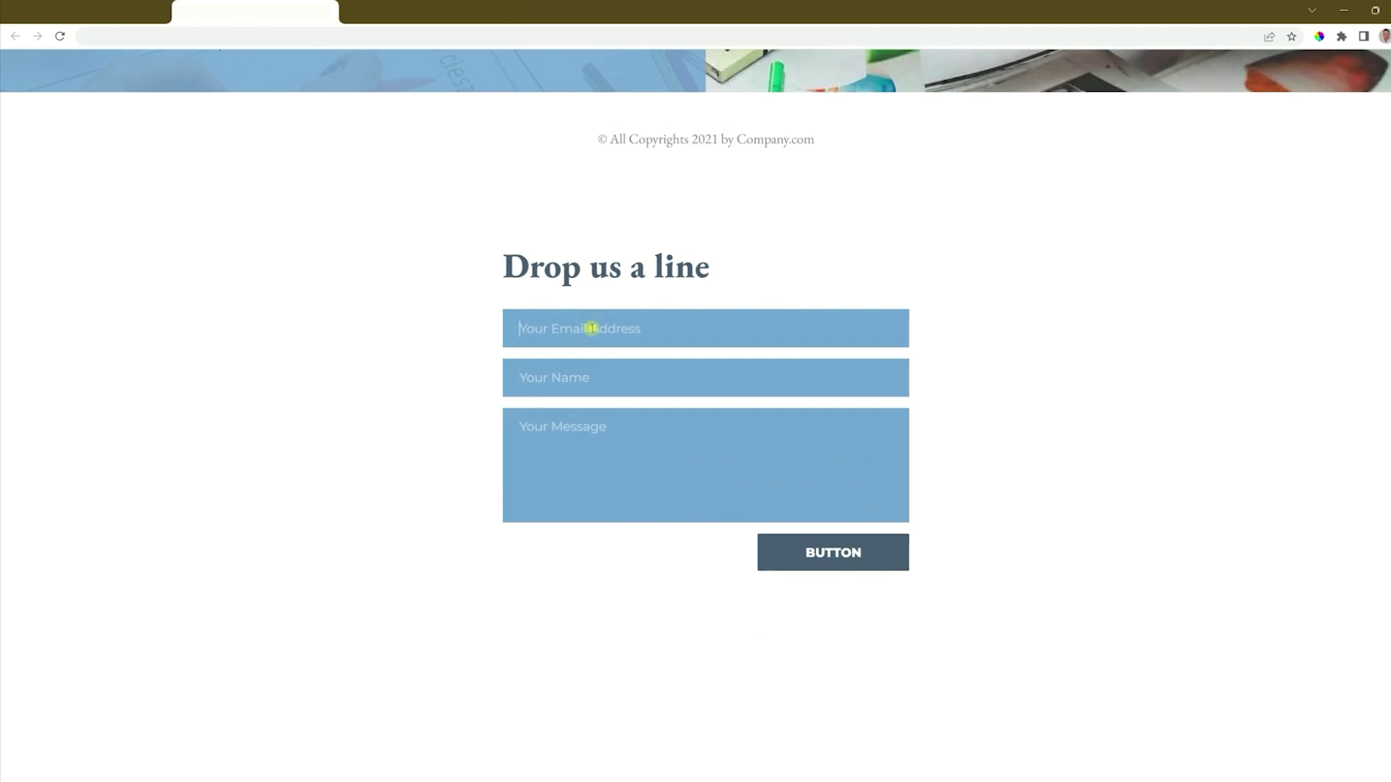
key("Tab")
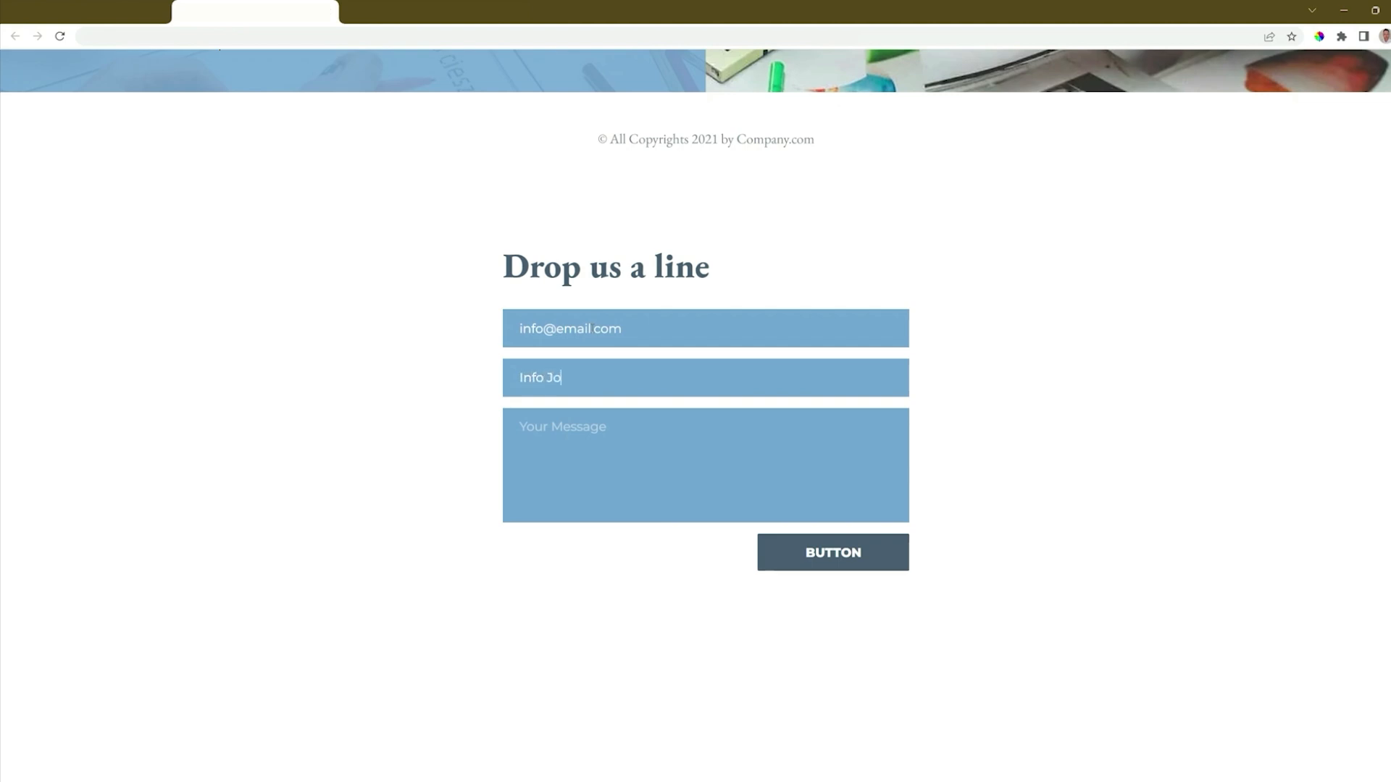
left_click(849, 561)
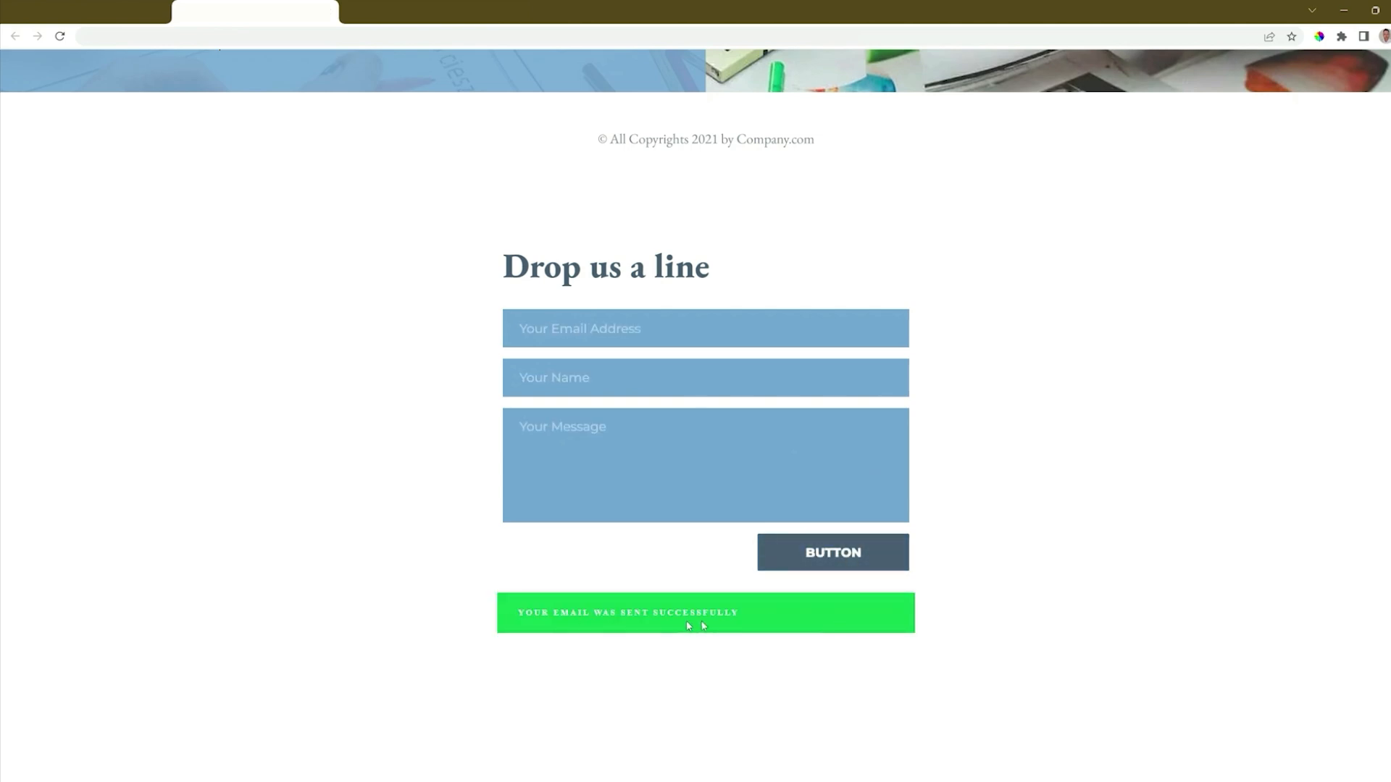
- Review the leads of Website/Project #2 from the dashboard, checking the export formats with all leads selected, and close the list
left_click(104, 2)
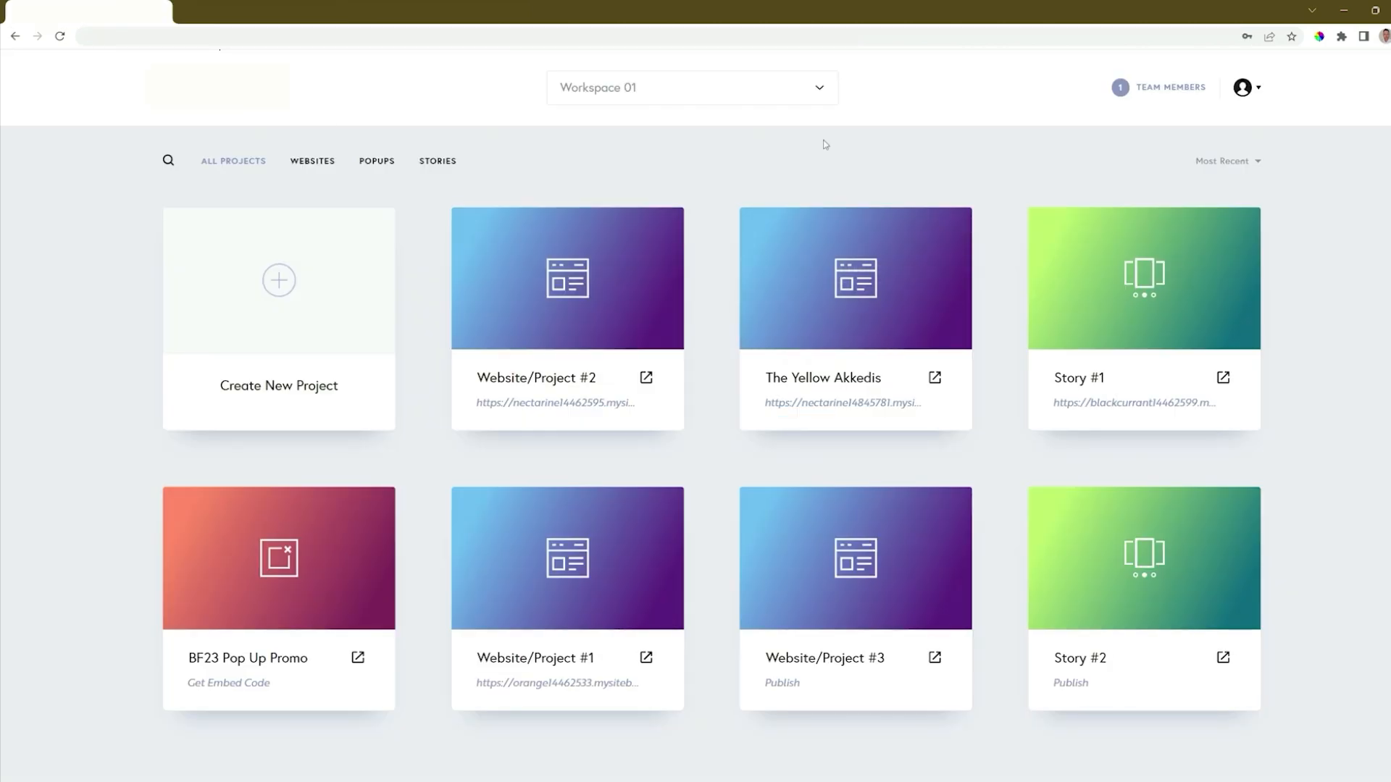
left_click(661, 226)
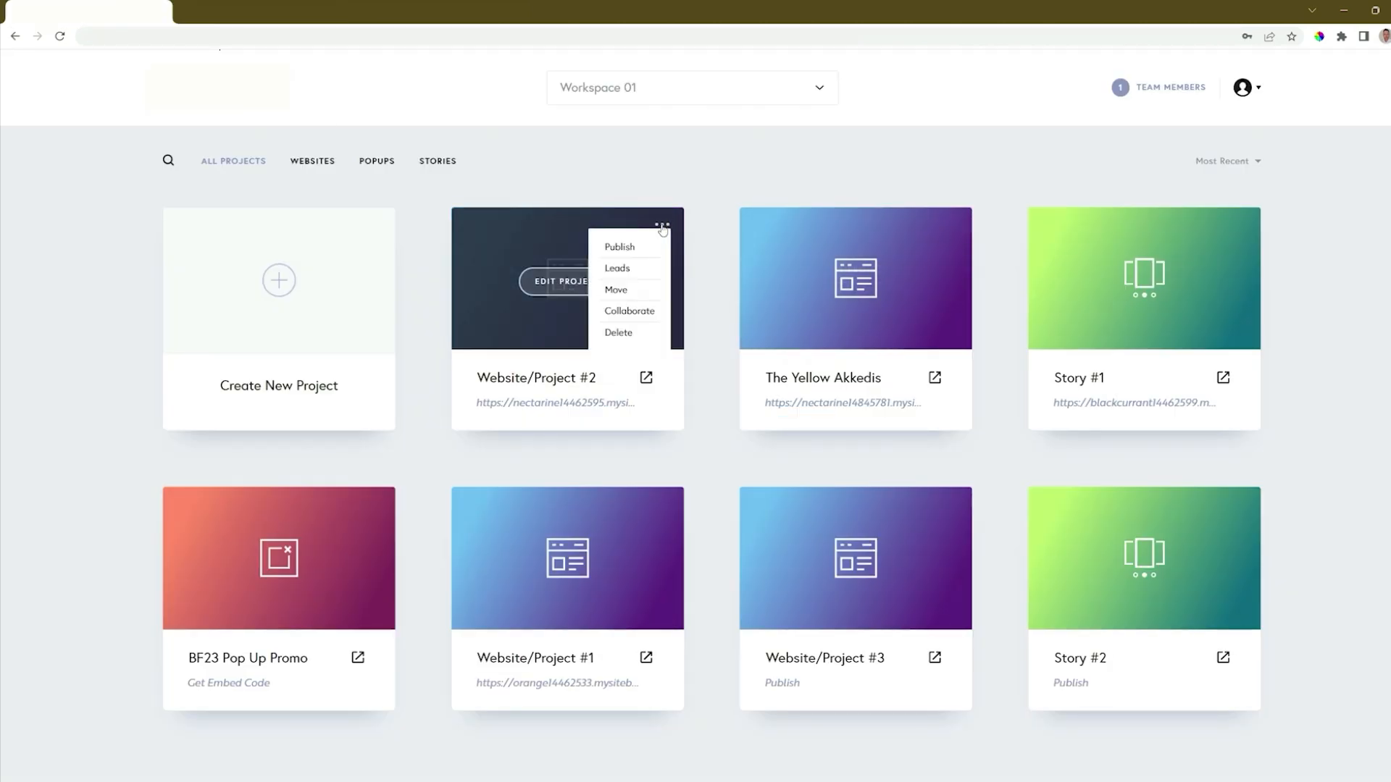
left_click(627, 269)
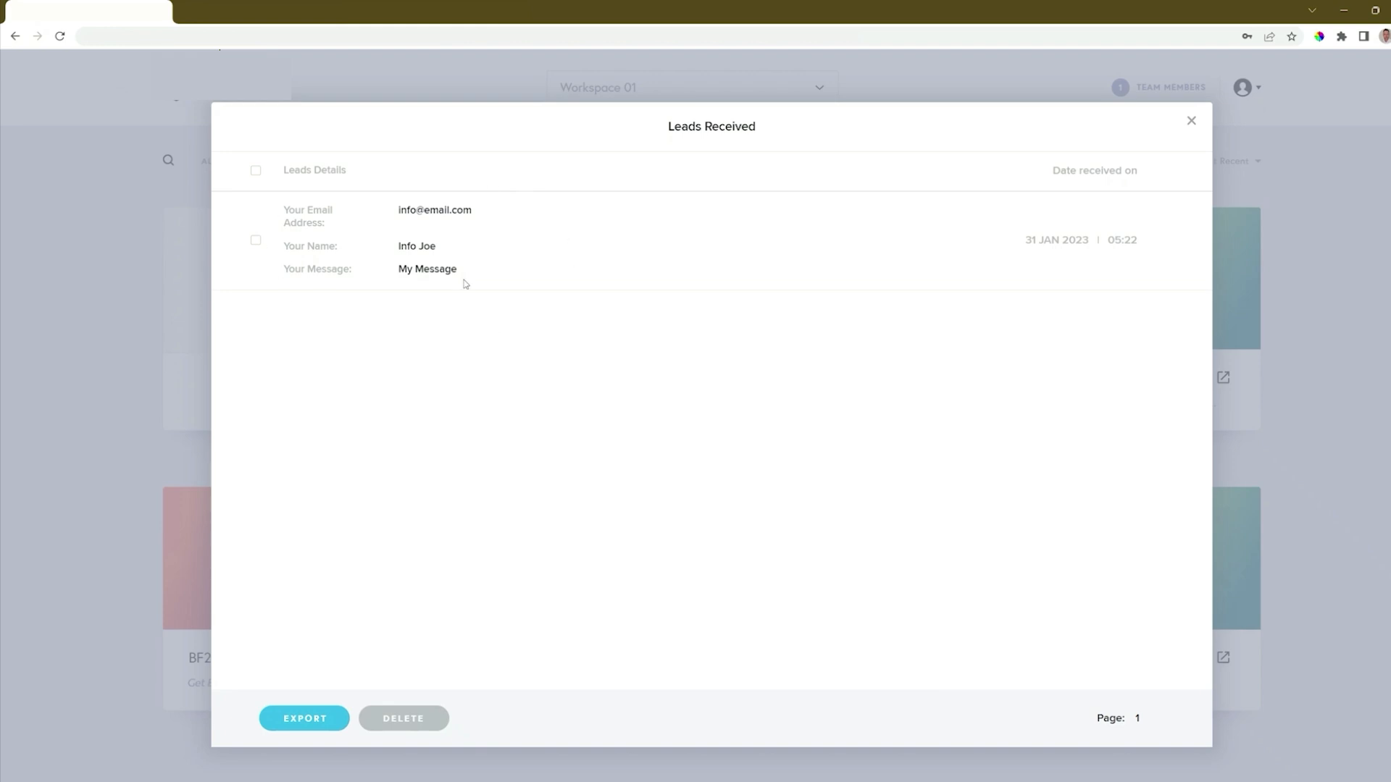
left_click(257, 172)
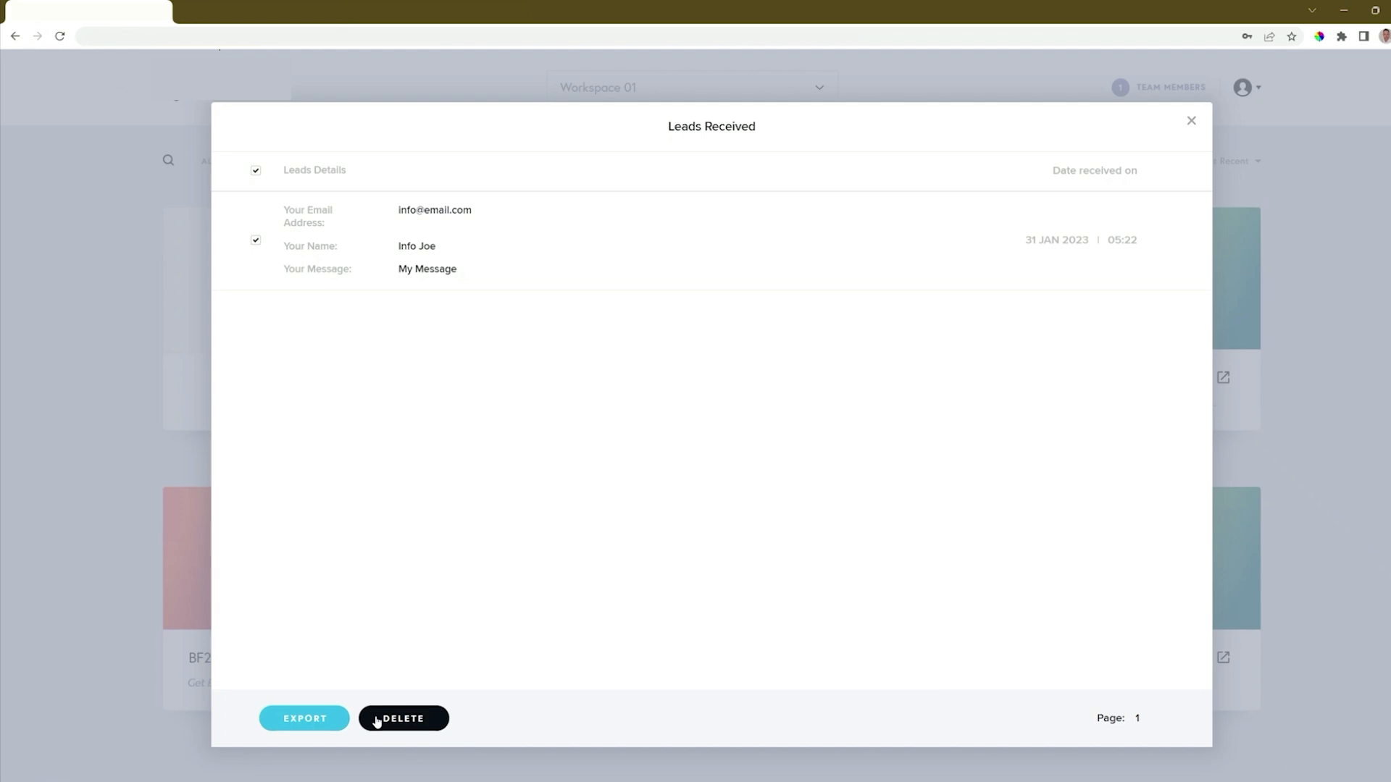
left_click(305, 719)
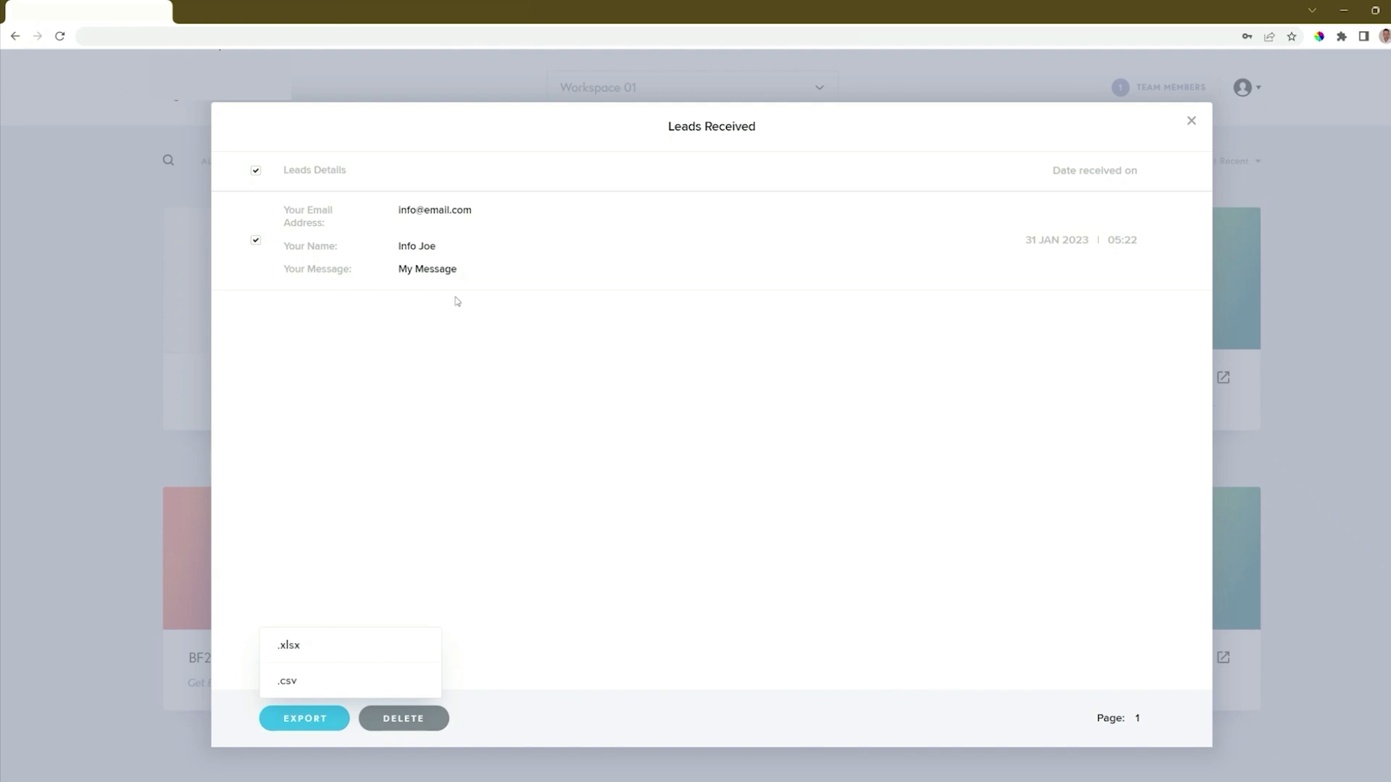
left_click(1191, 121)
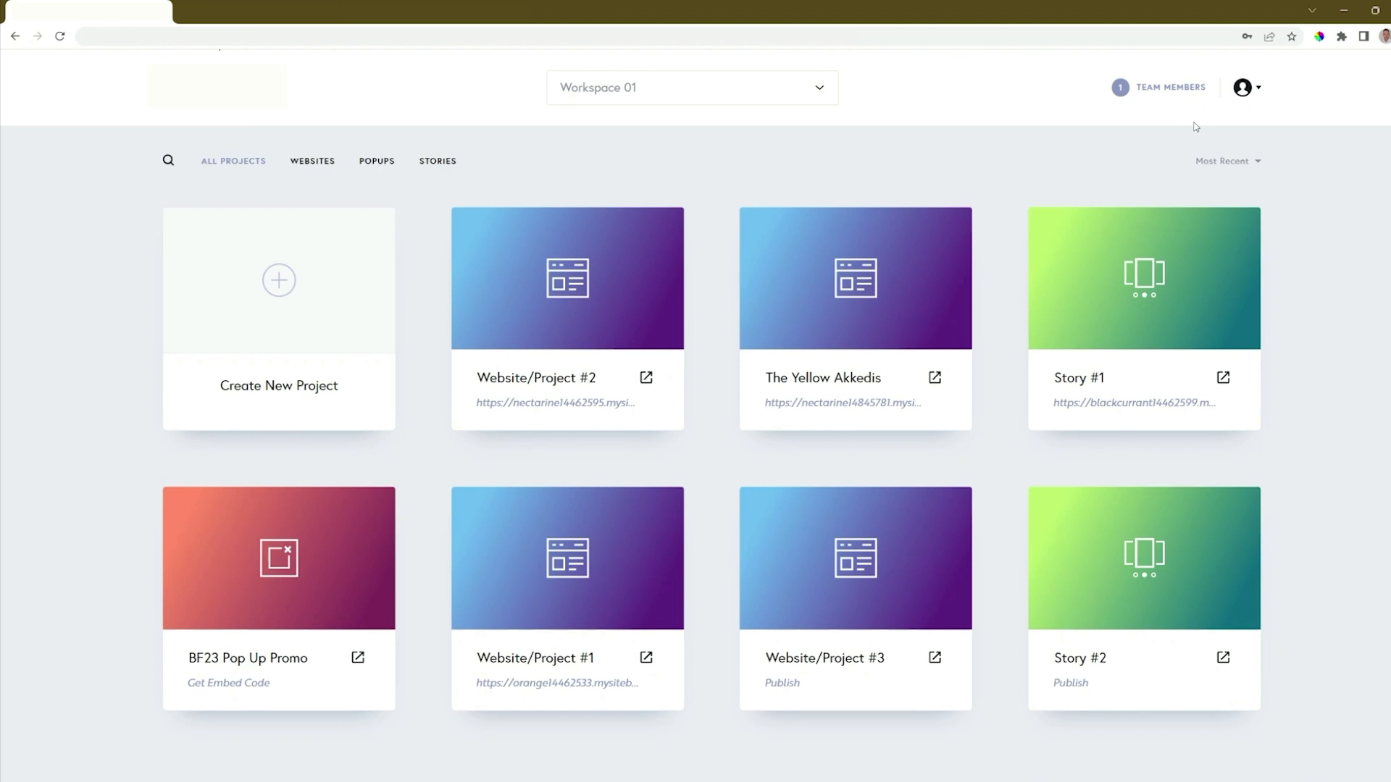
- Open Website/Project #2 in the editor and select the submit button of the "Drop us a line" form
left_click(578, 294)
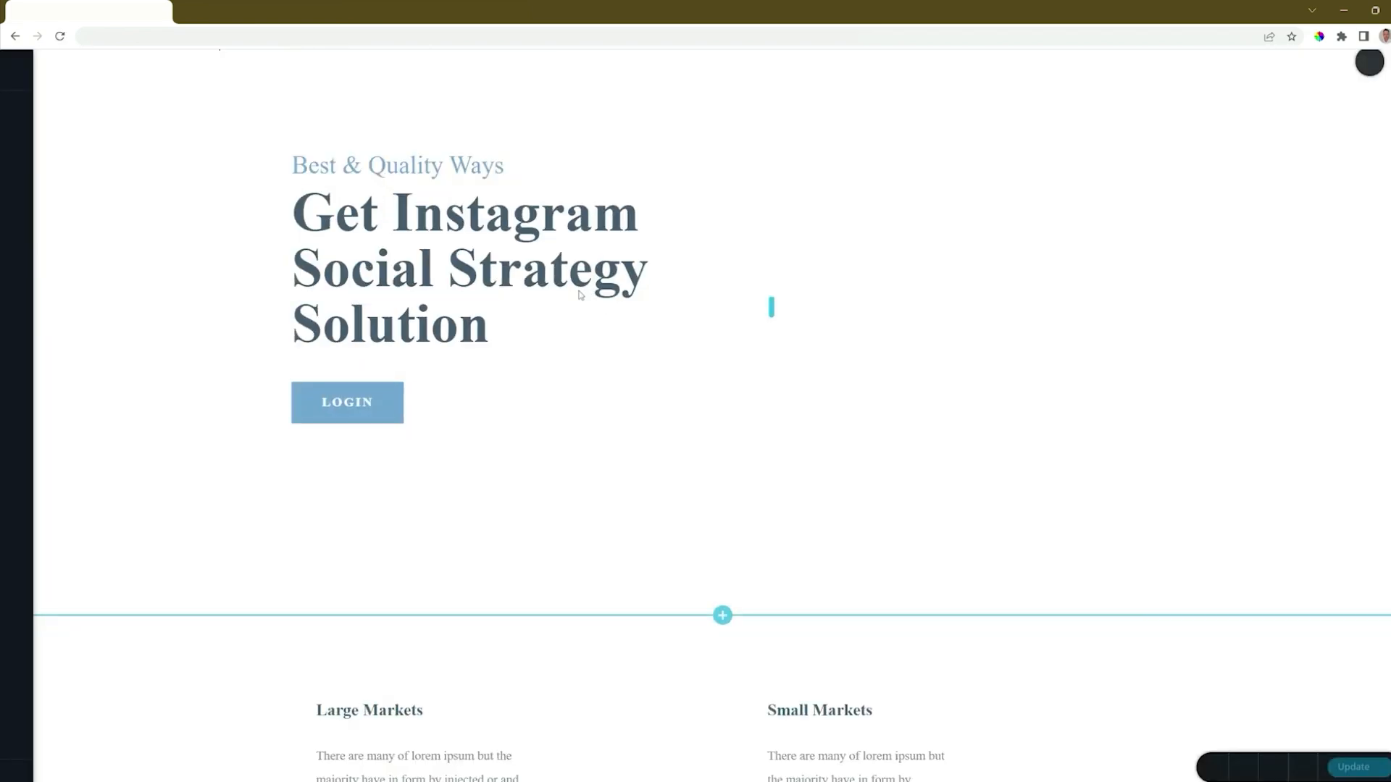
scroll(579, 294, "down", 20)
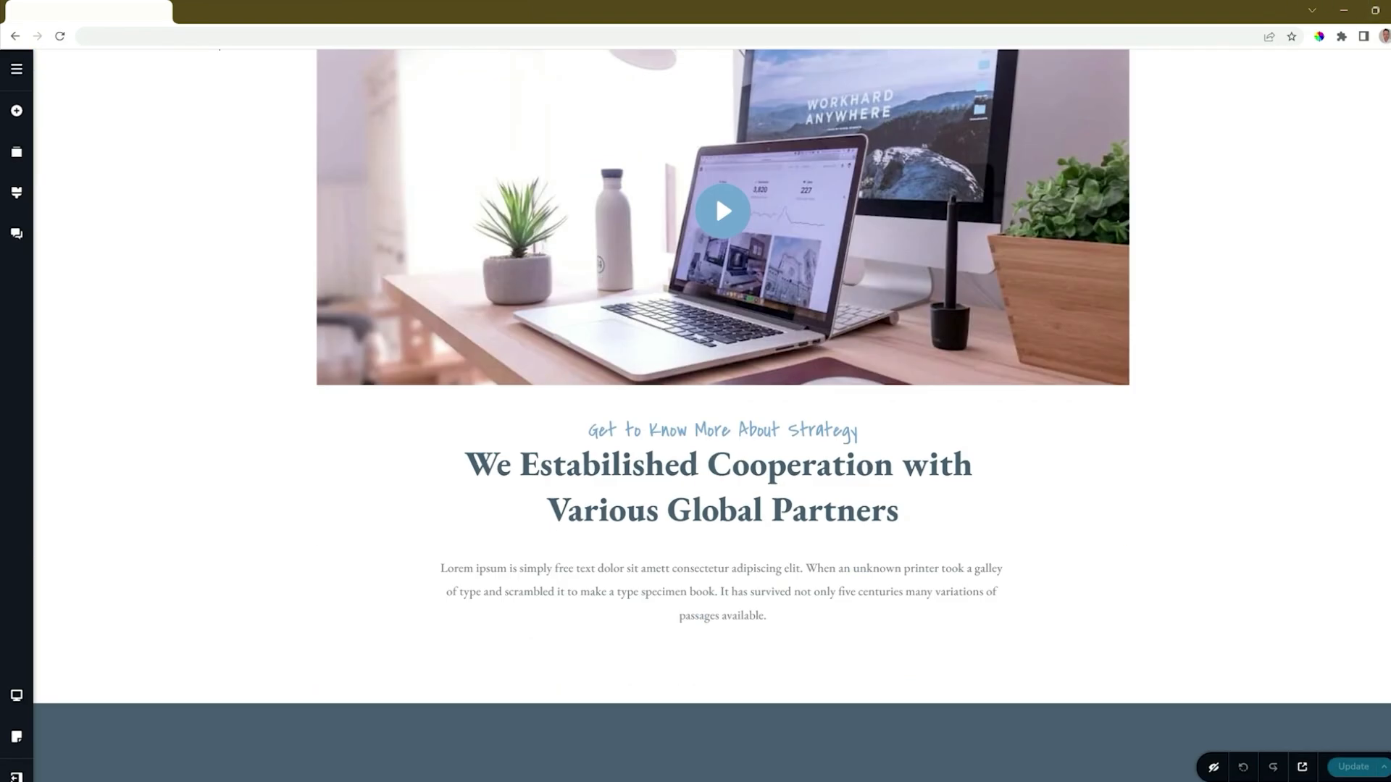
scroll(1372, 624, "down", 10)
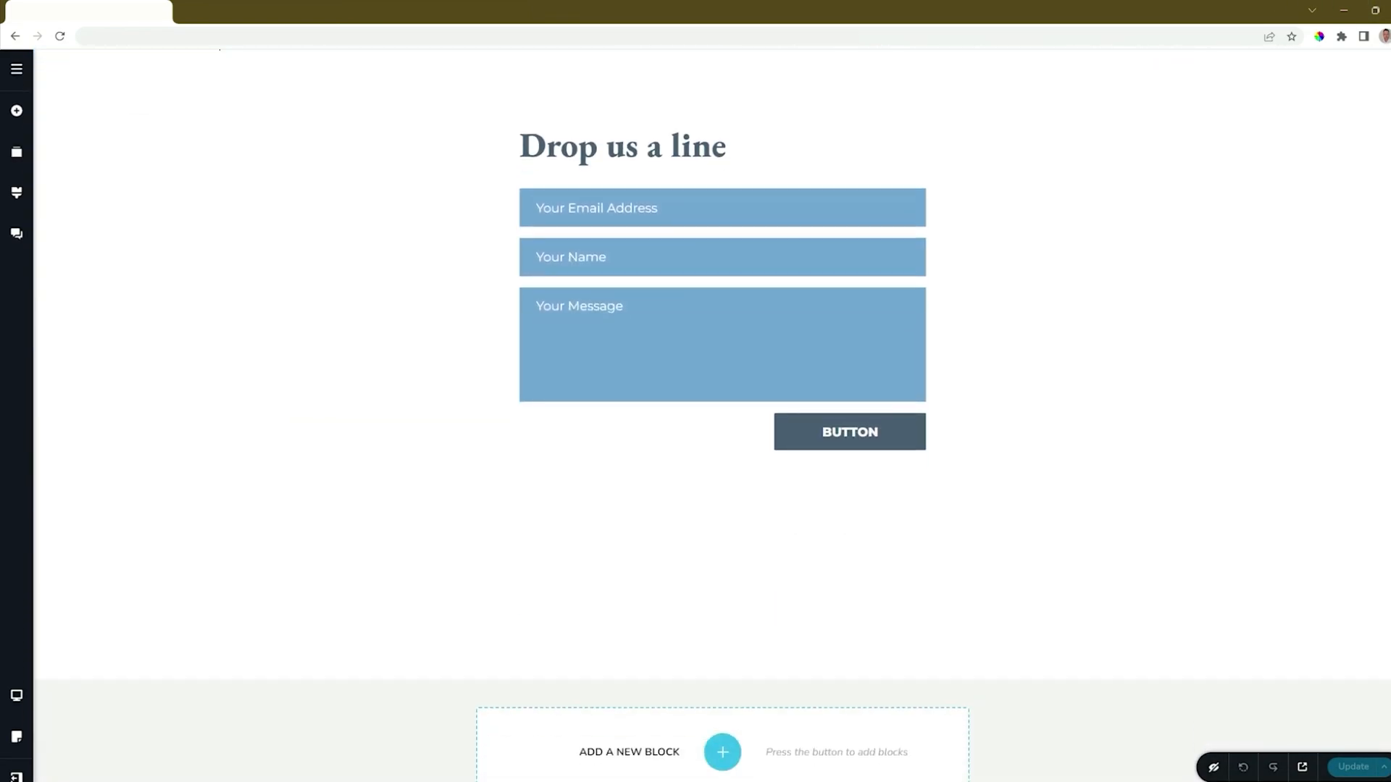
left_click(917, 426)
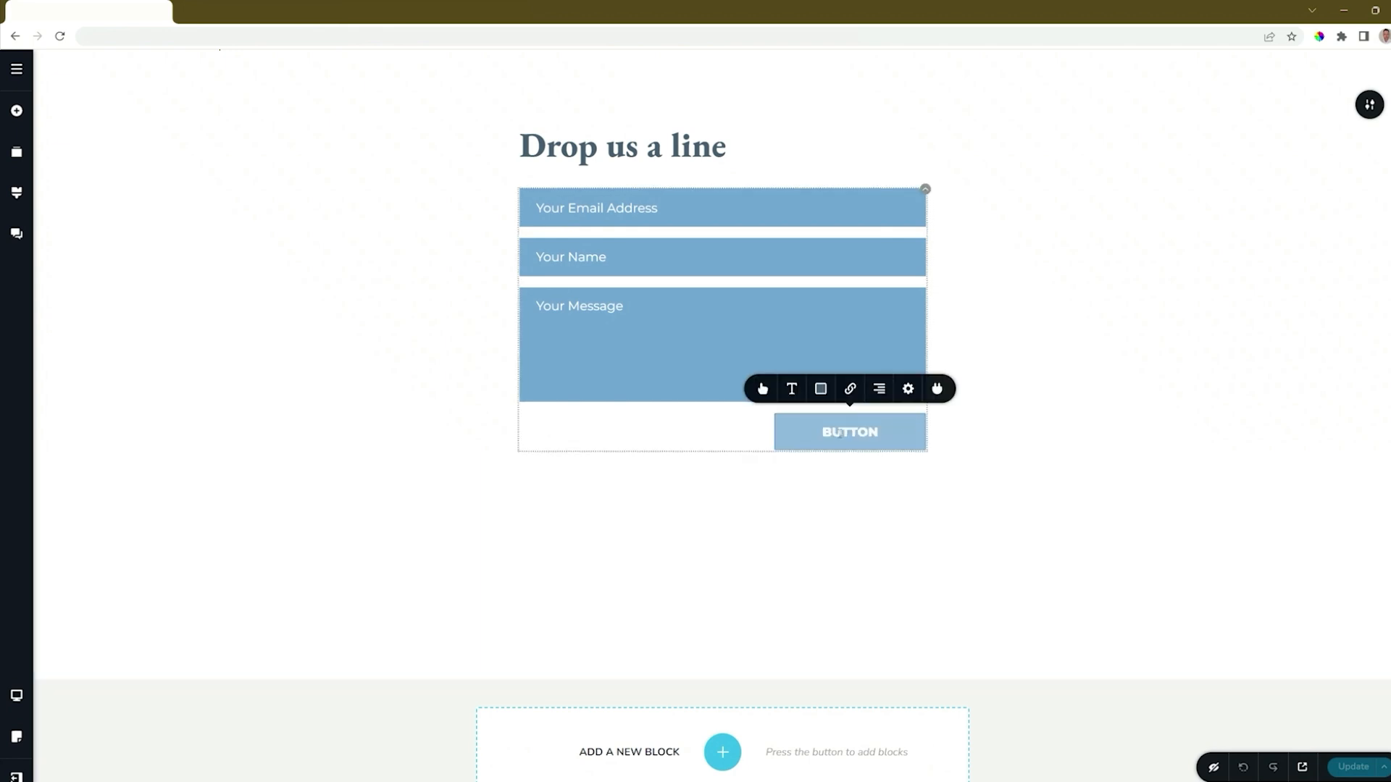
- Examine the email, app and reCAPTCHA integrations available for the contact form
left_click(935, 391)
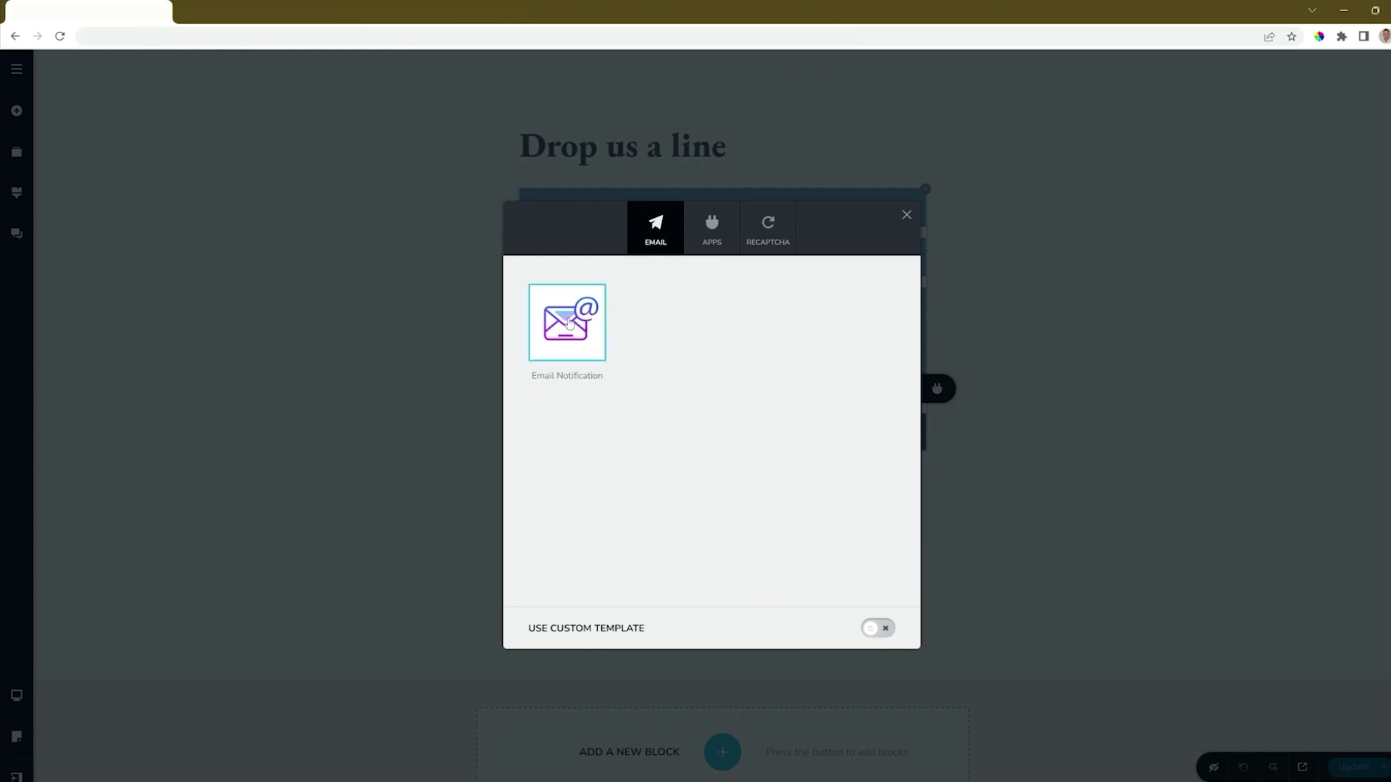
left_click(707, 246)
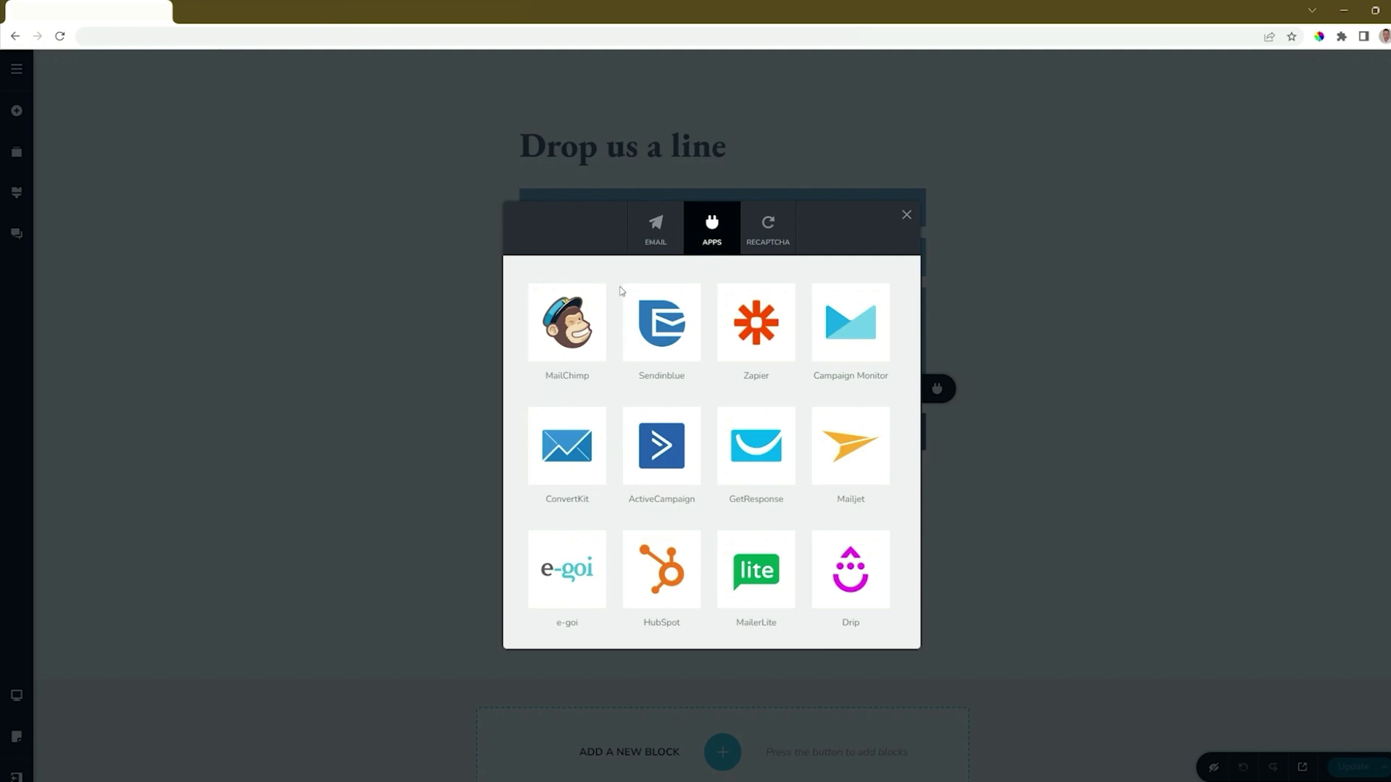
left_click(759, 245)
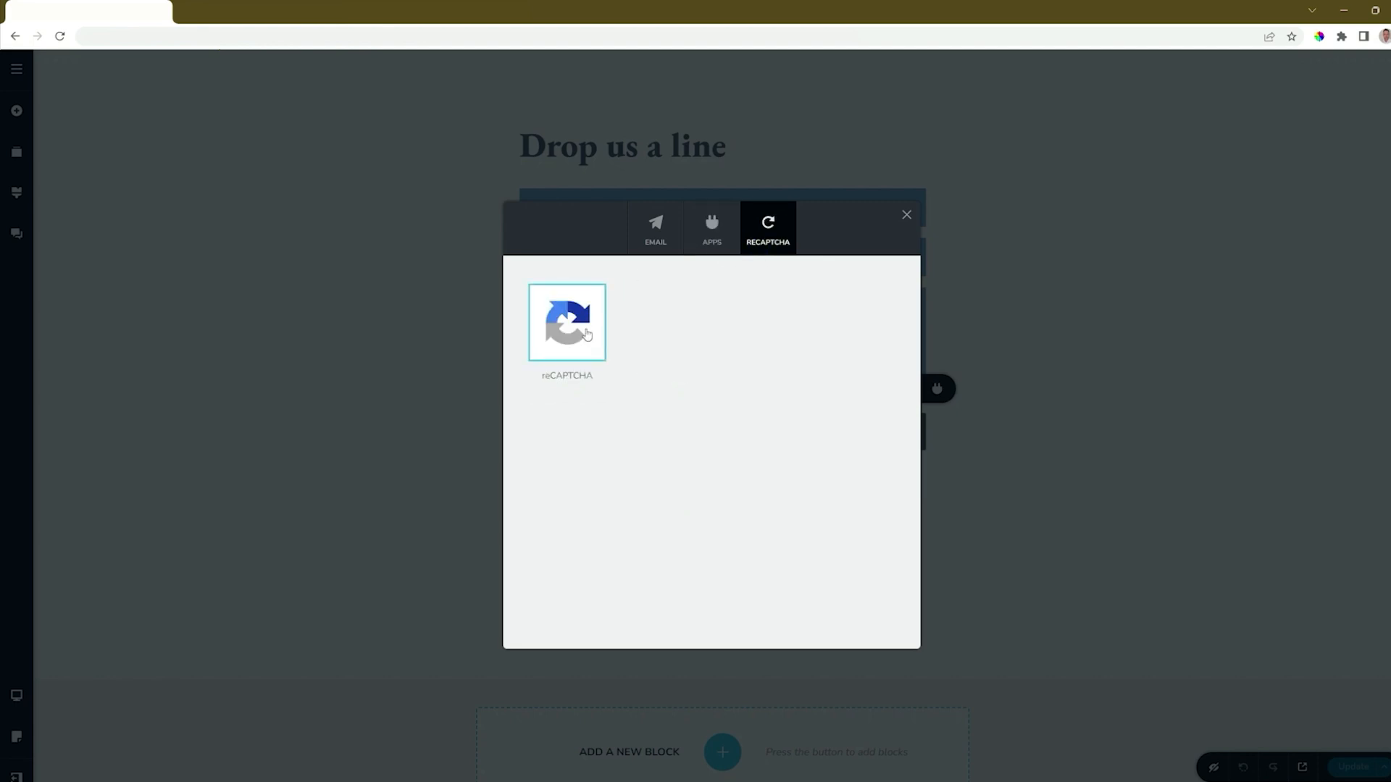
- Open the form's Email Notification setup and examine its recipient, subject and sender name fields
left_click(661, 239)
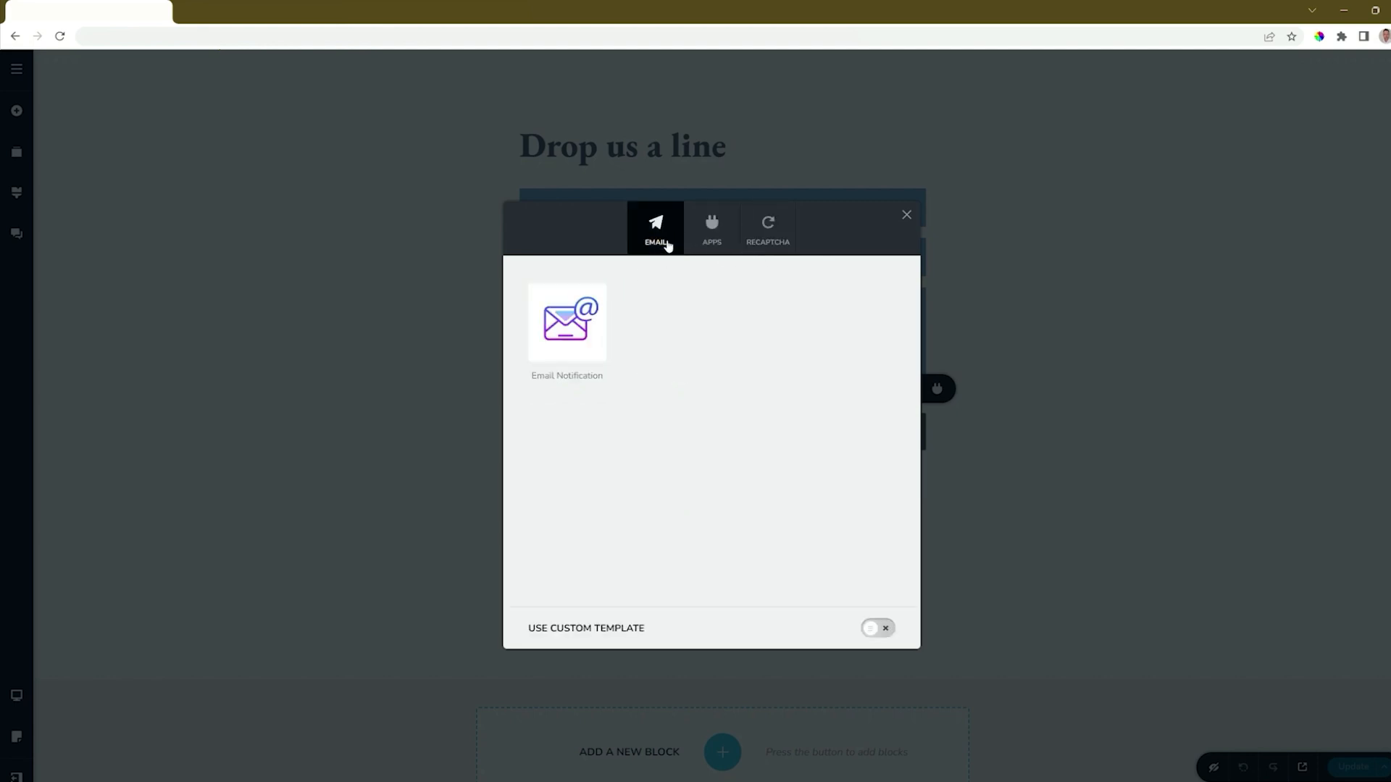
left_click(599, 321)
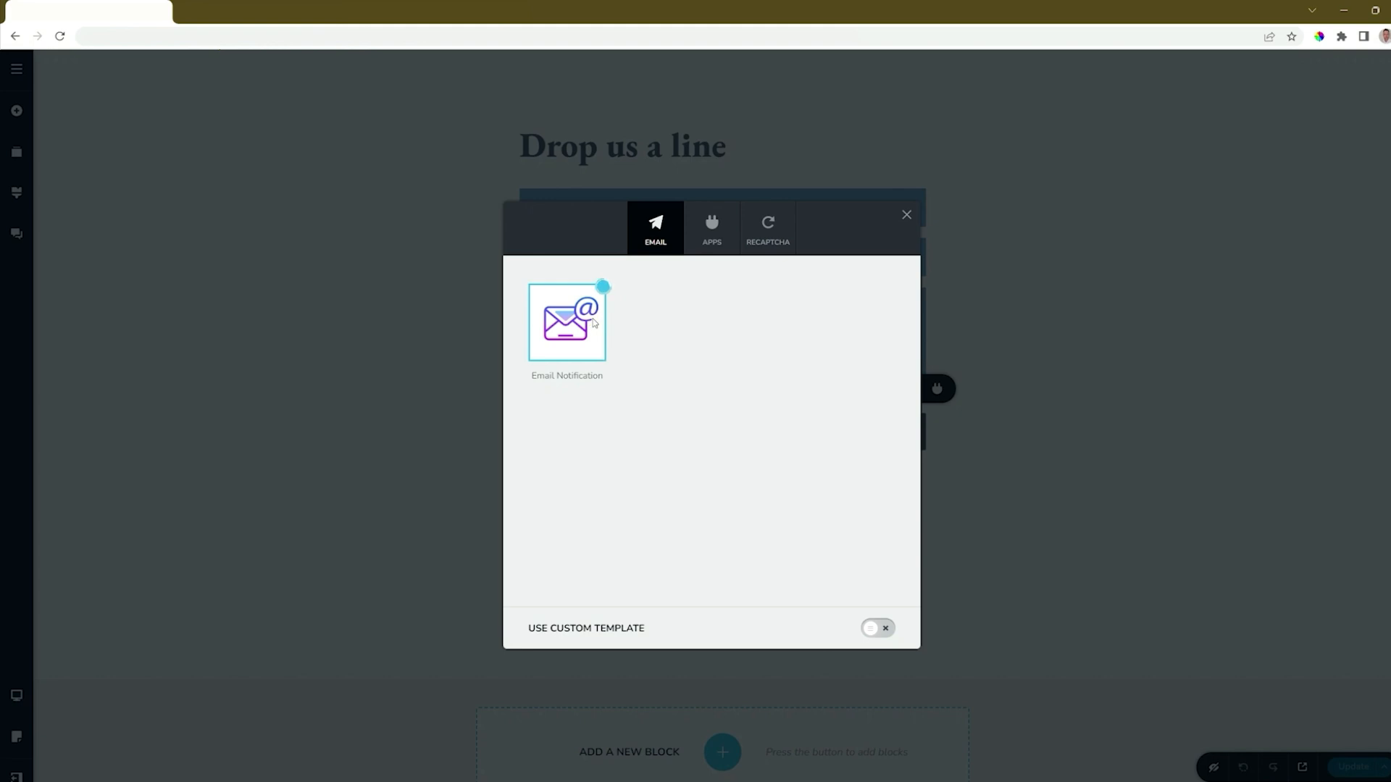
left_click(807, 361)
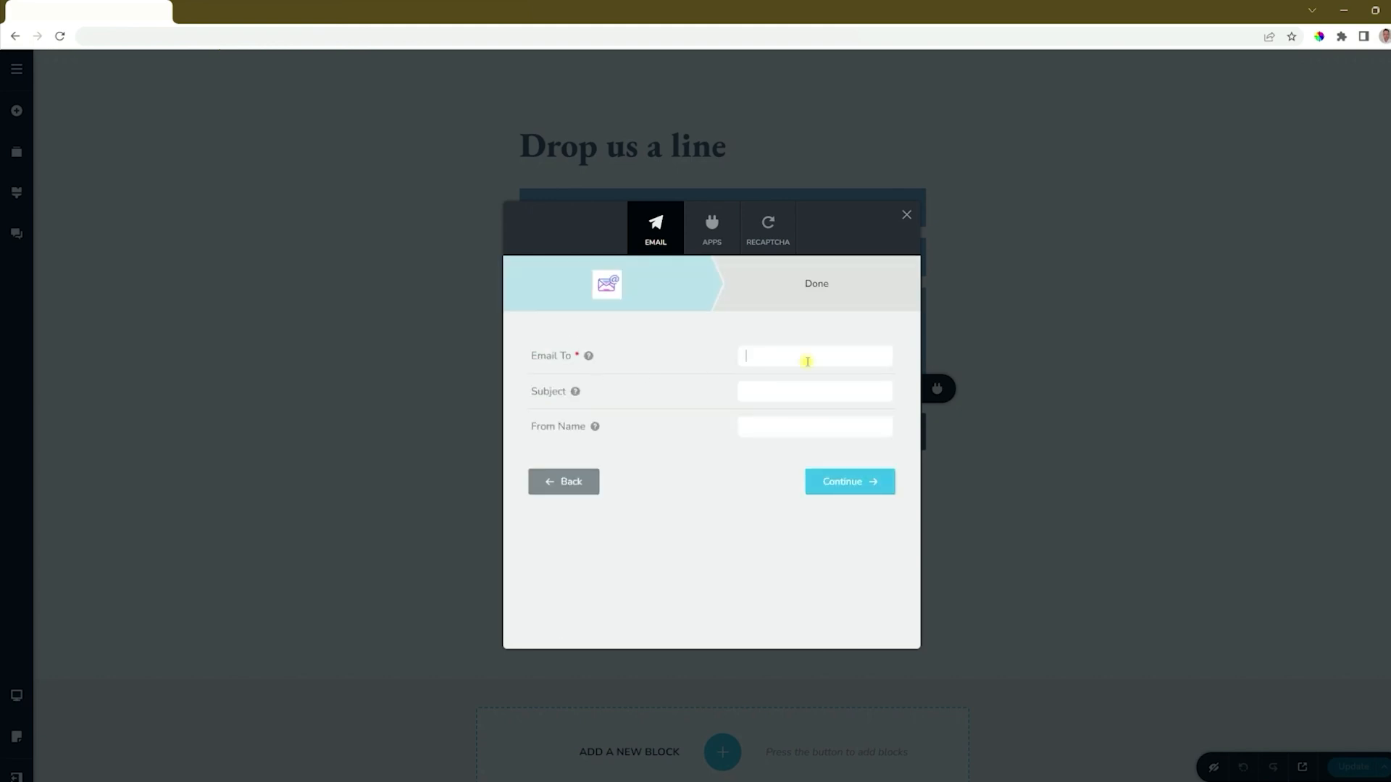
left_click(784, 395)
mouse_move(594, 436)
- Start connecting the contact form to the MailChimp app integration
left_click(719, 249)
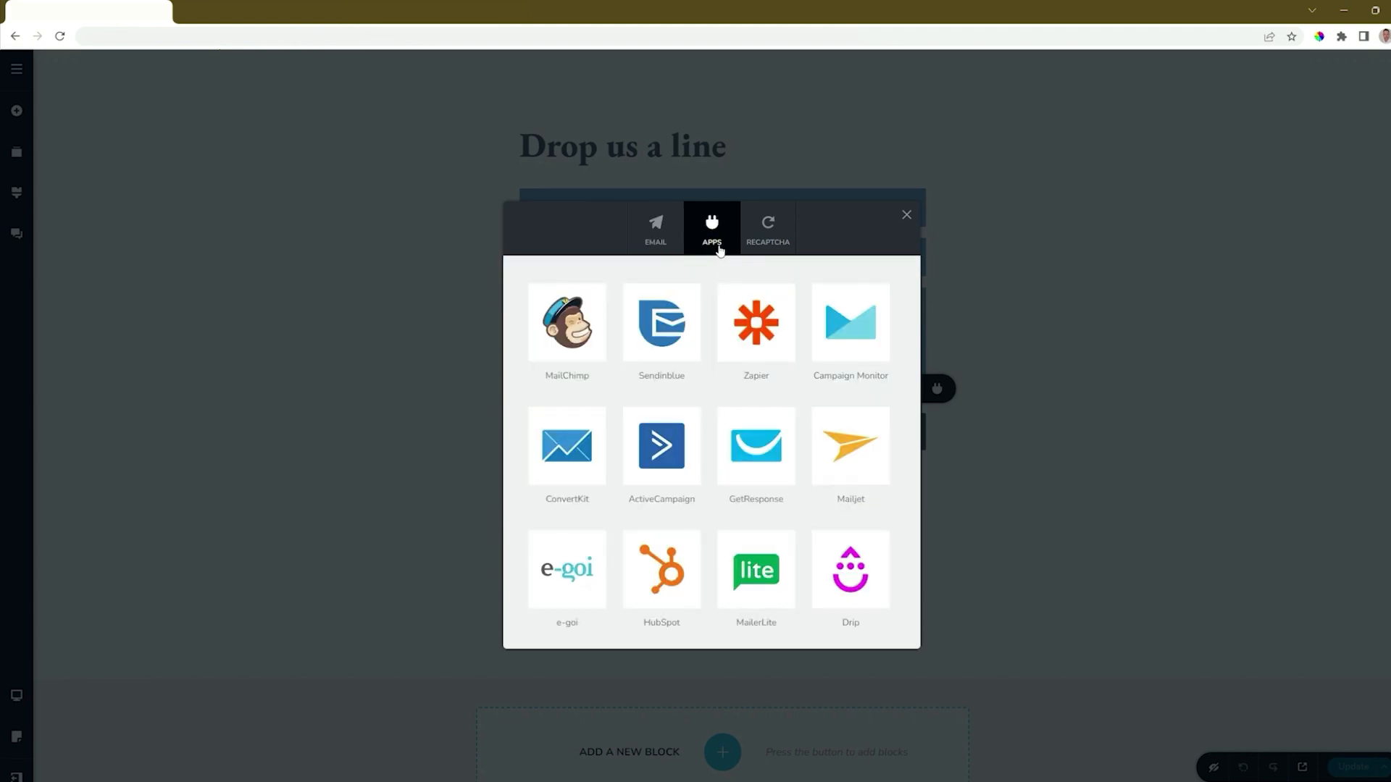
left_click(586, 322)
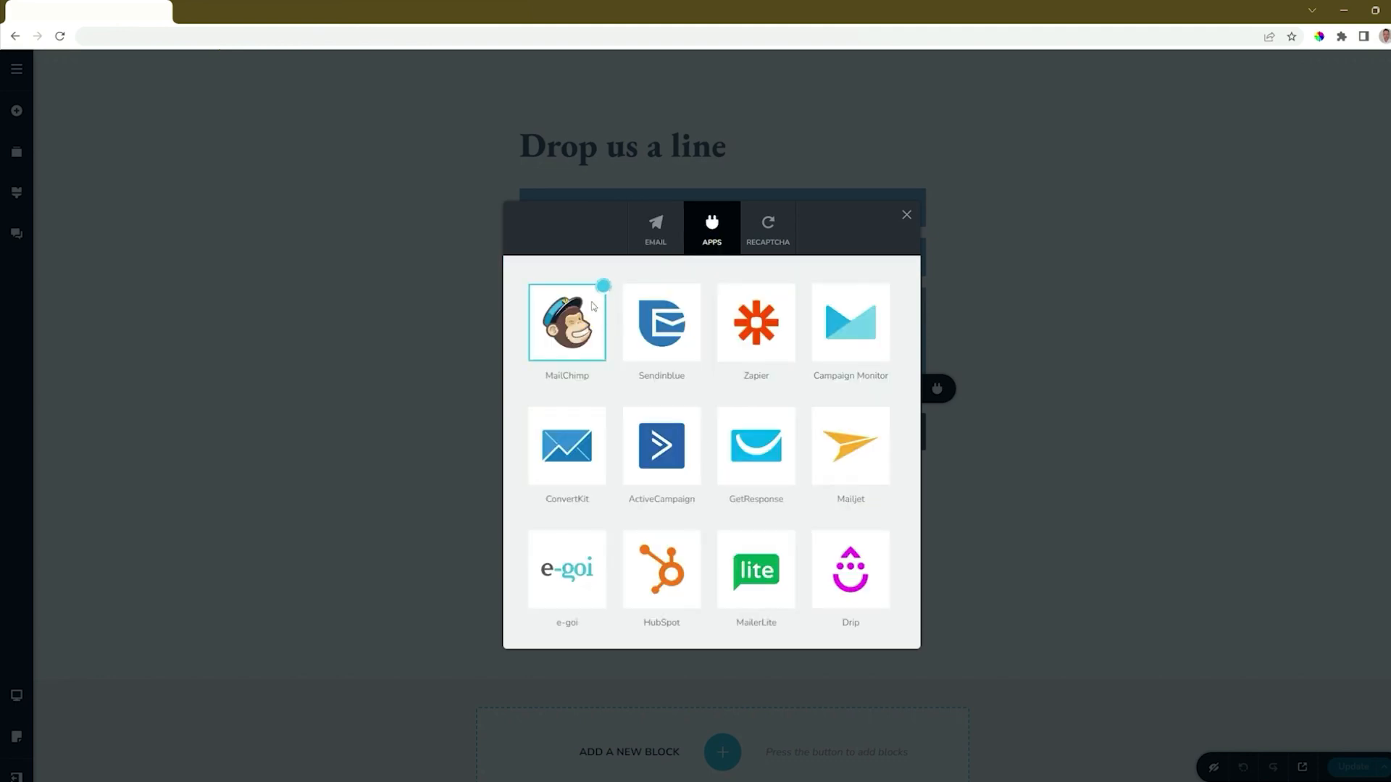